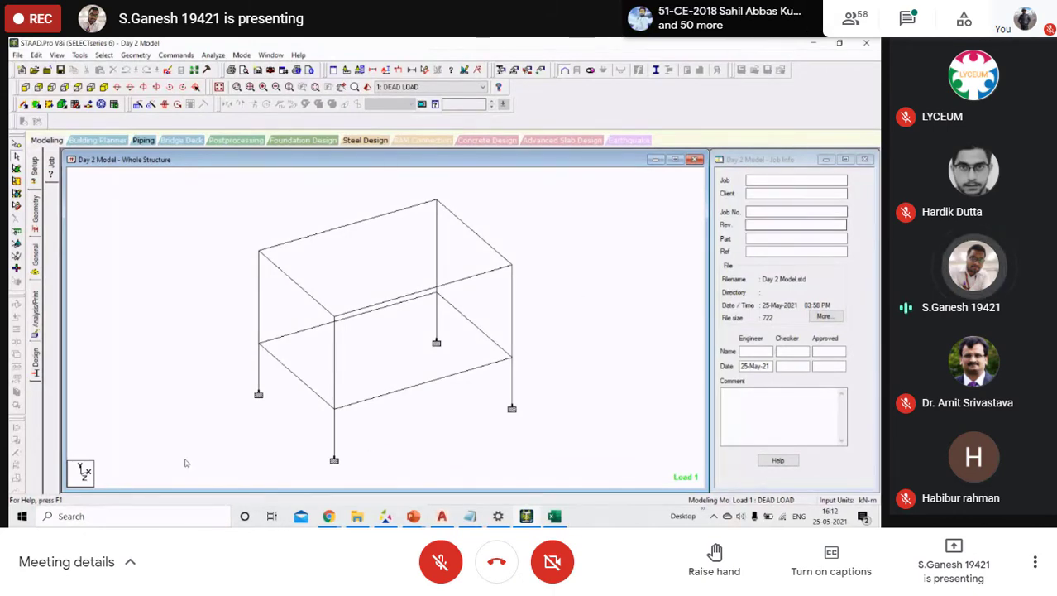
left_click(442, 515)
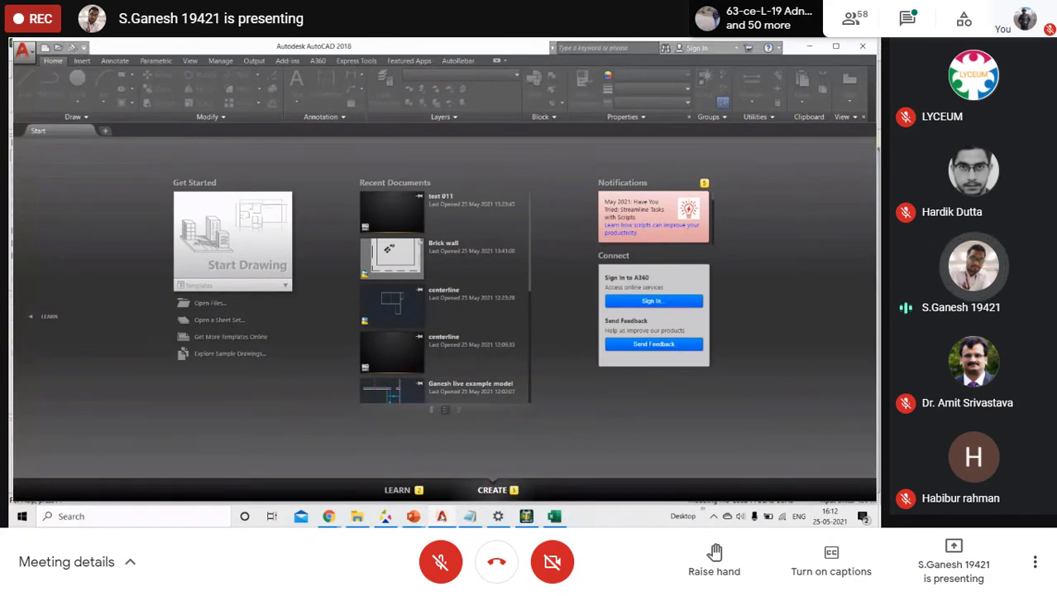
left_click(440, 516)
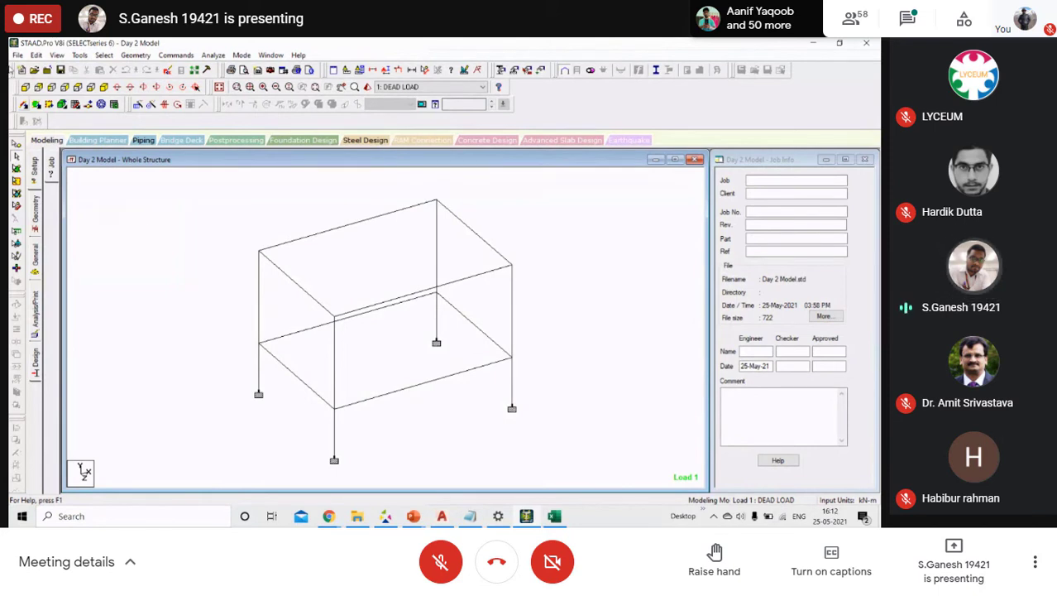
Create a new Space structure model named Day 2 - ABC with meter and kilonewton units.
left_click(18, 54)
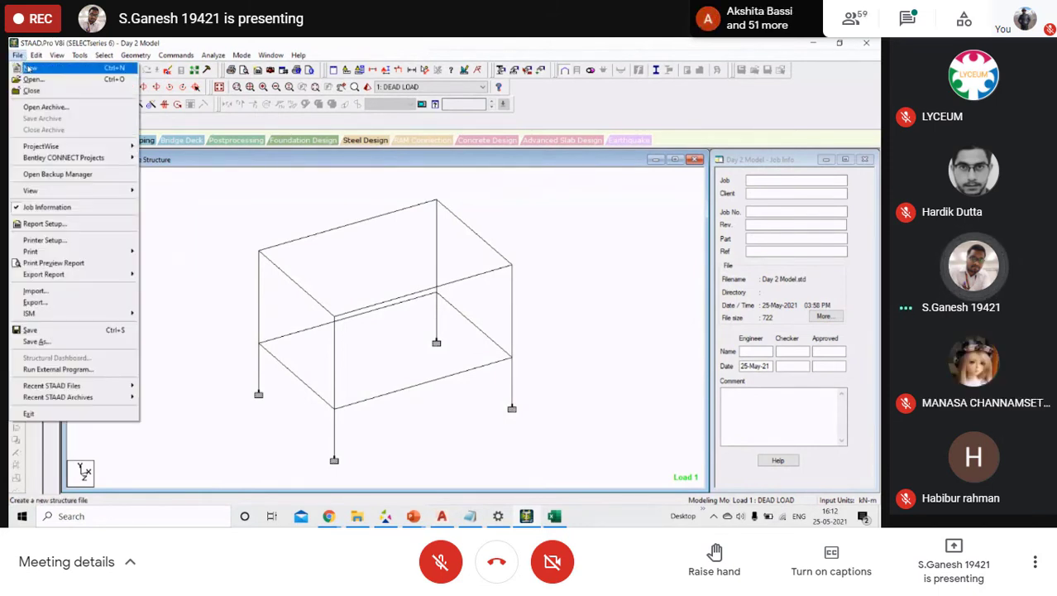
left_click(29, 67)
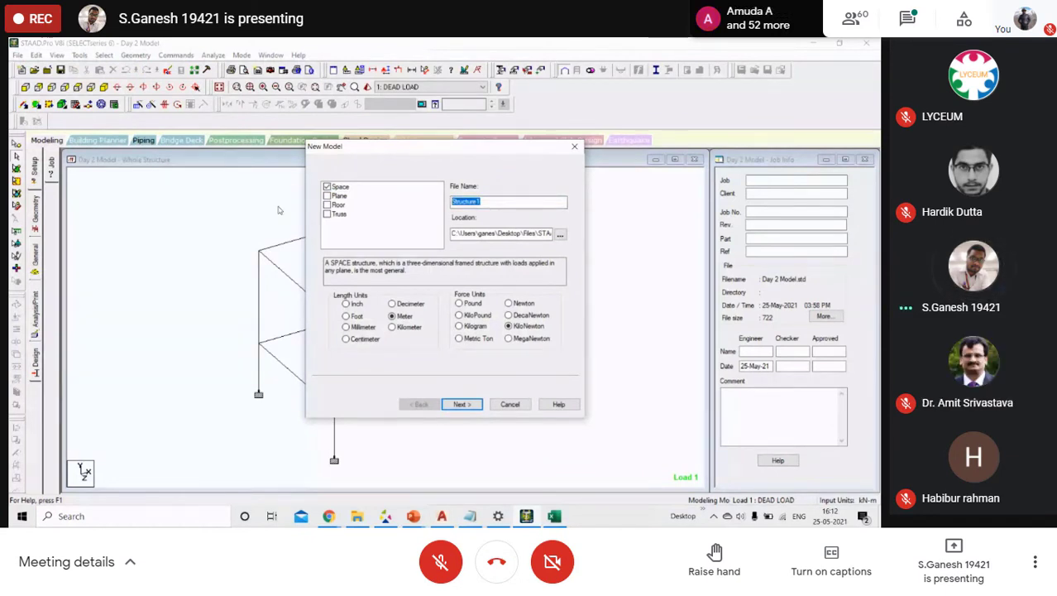
type("D")
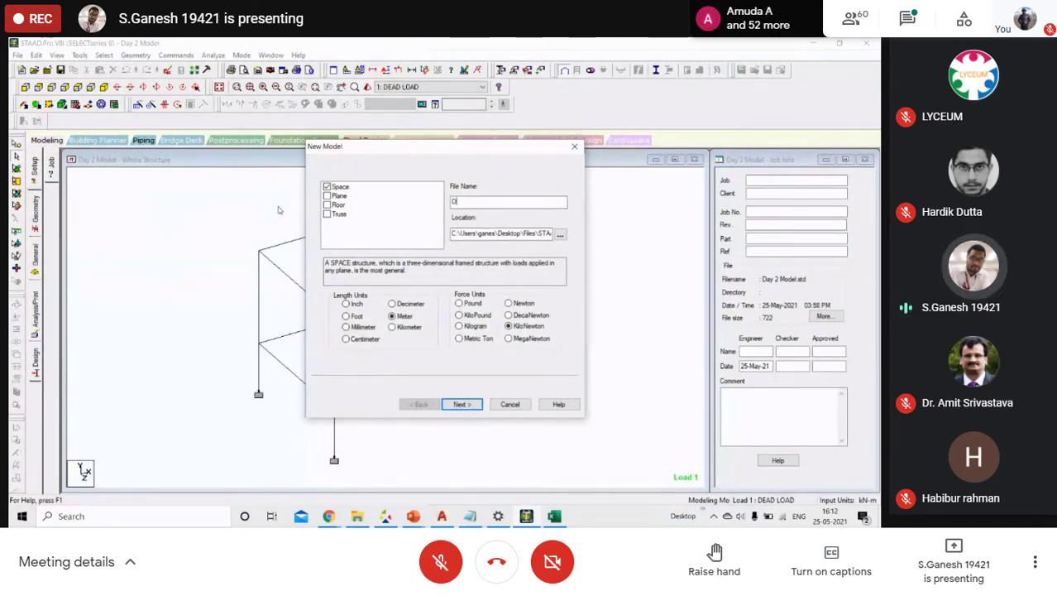
type("ay")
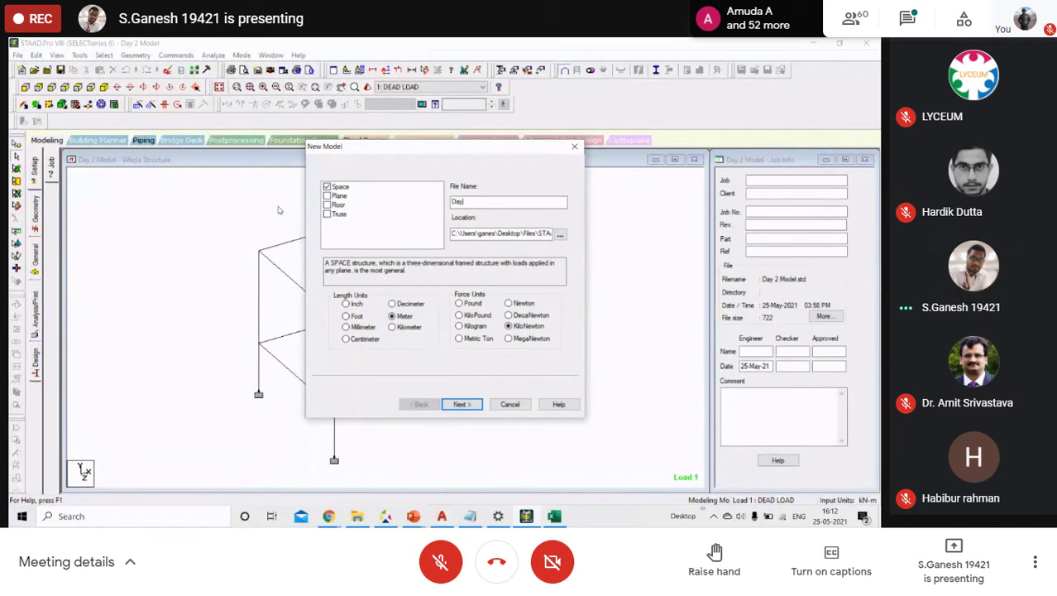
type(" 2 - ABC")
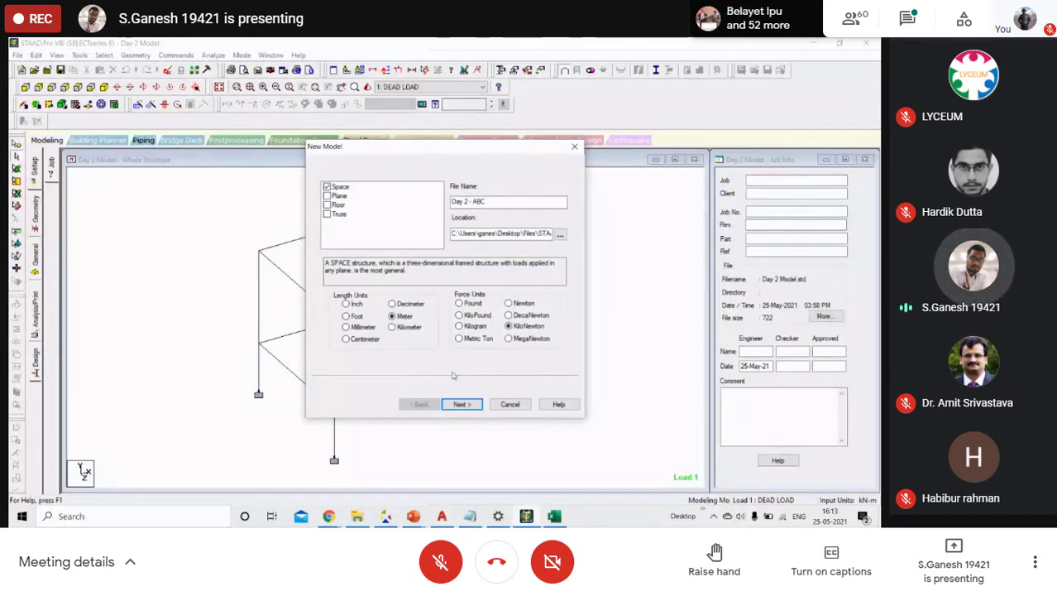
left_click(461, 403)
left_click(464, 405)
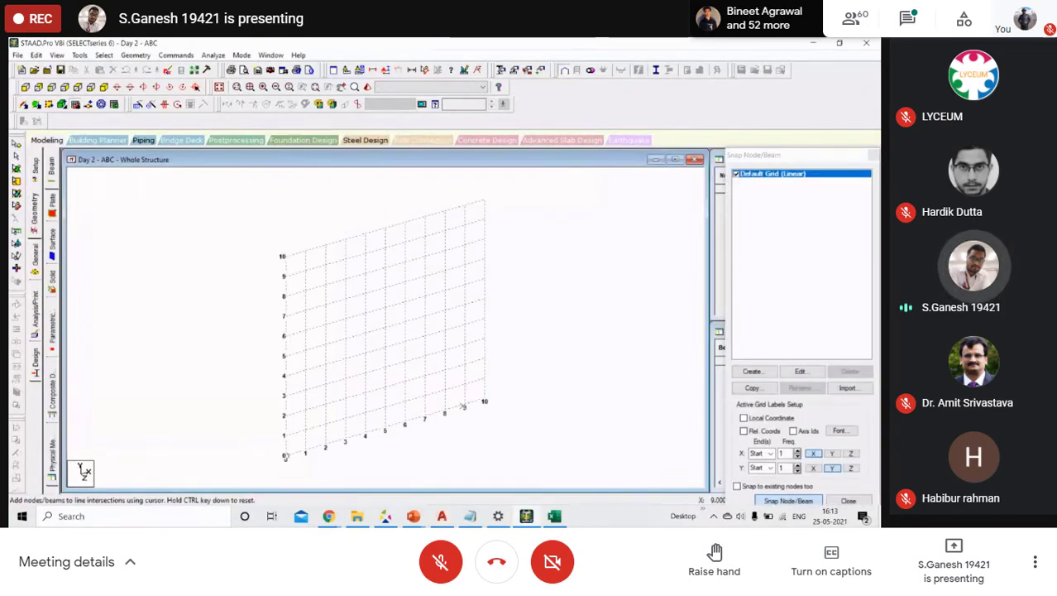
Bring the base node coordinates from the Excel workbook into the model's node table.
left_click(554, 516)
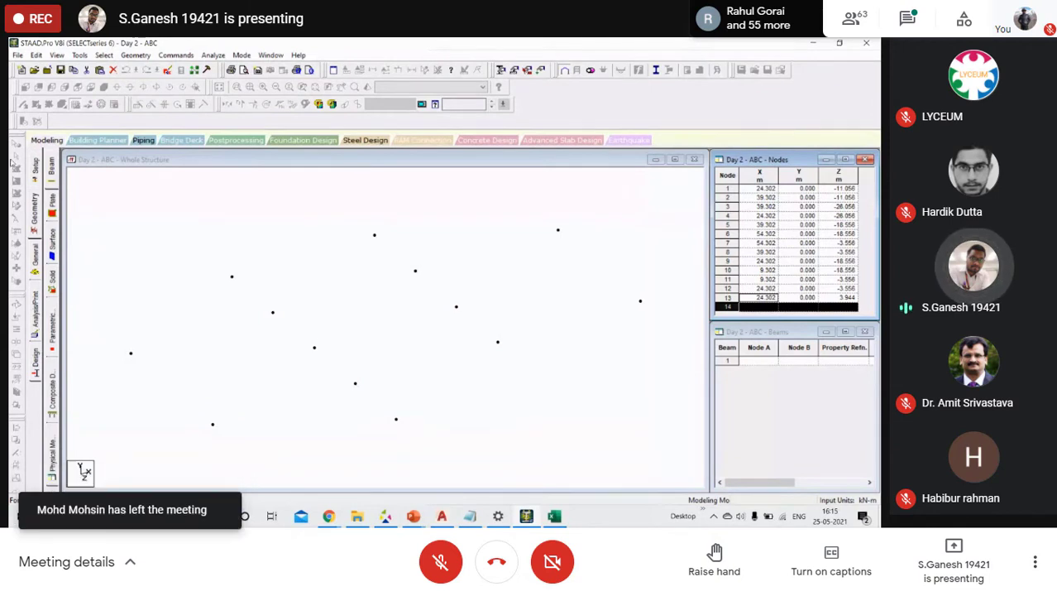
left_click(96, 184)
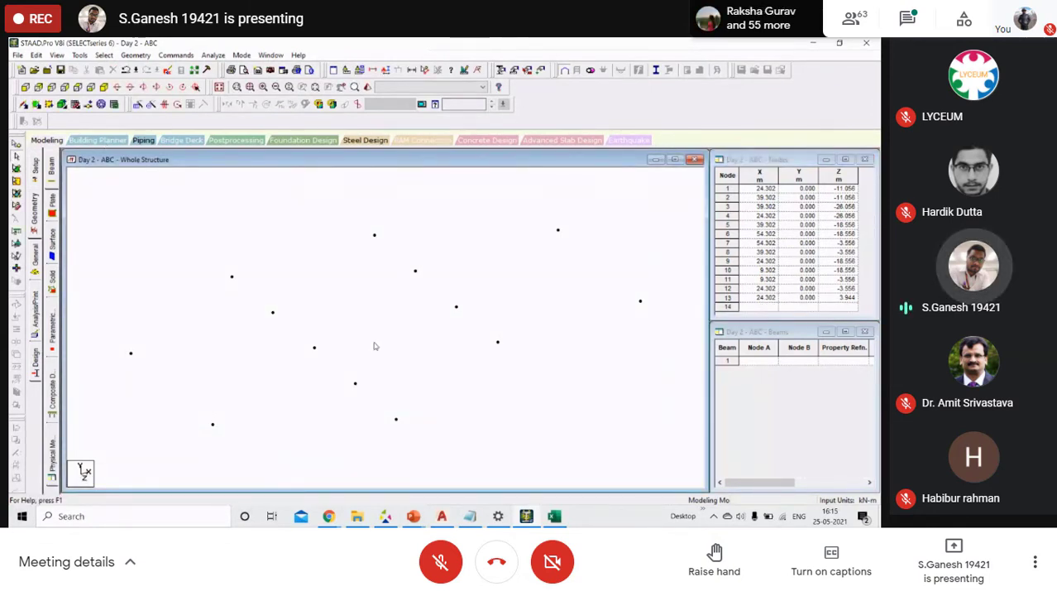
scroll(566, 286, "down", 2)
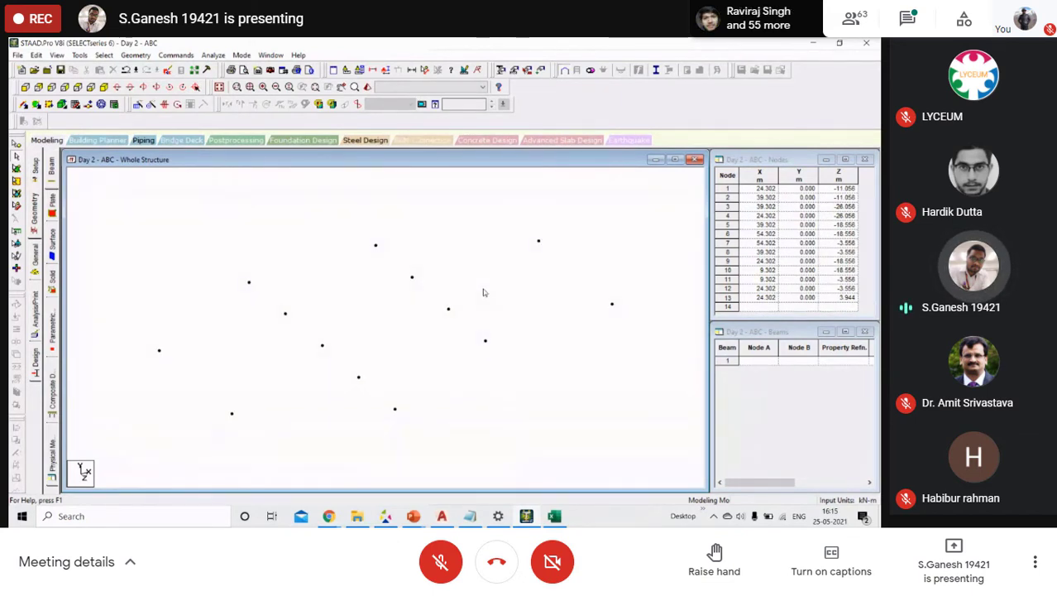
Switch to the Excel workbook and examine the X, Y and Z coordinates on the All floor sheet.
left_click(554, 516)
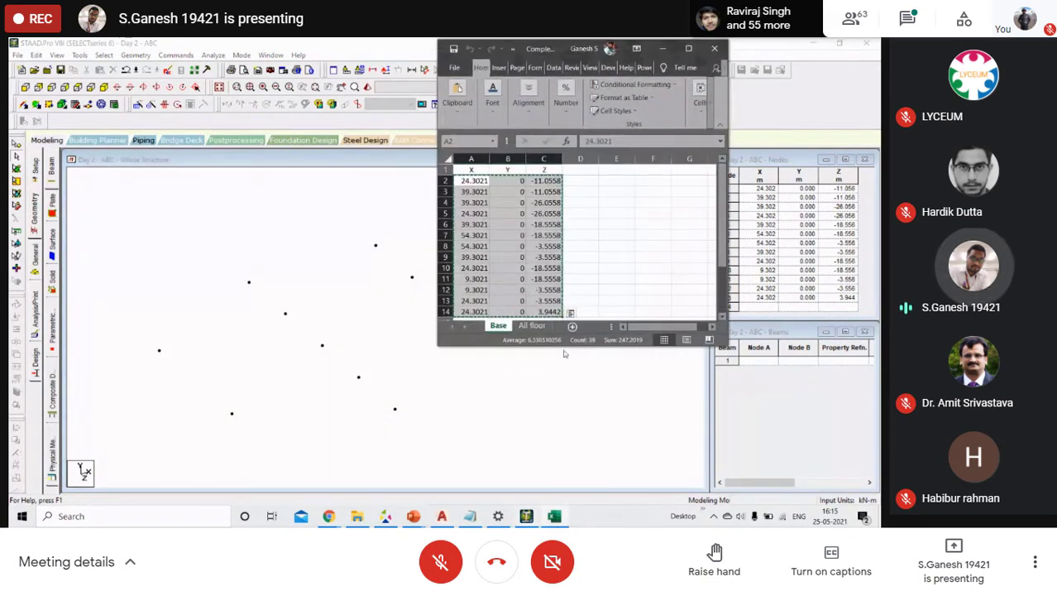
left_click(532, 326)
scroll(519, 247, "down", 20)
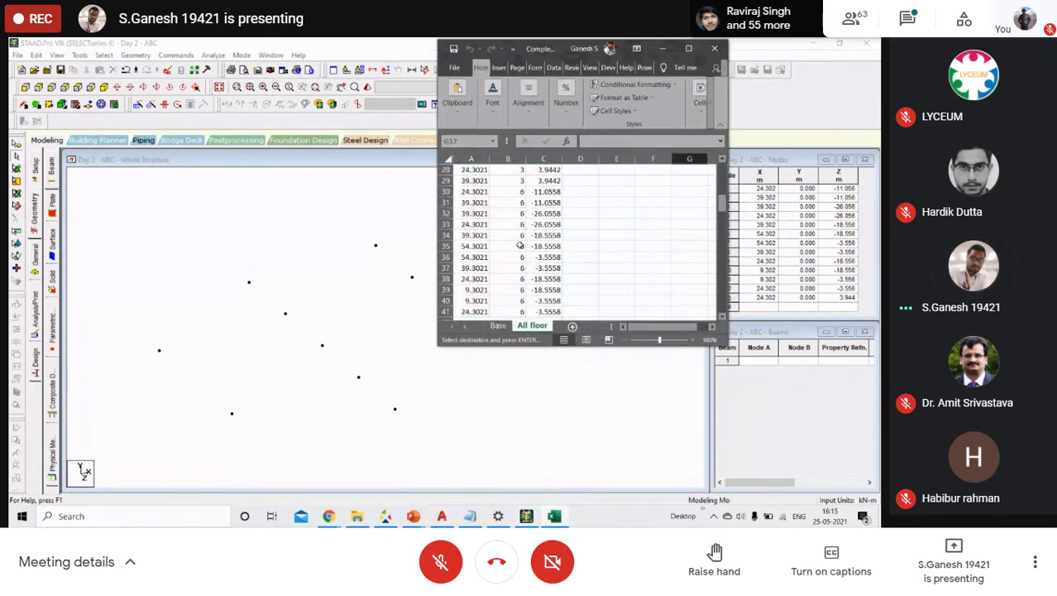
scroll(519, 247, "down", 8)
scroll(518, 246, "up", 12)
scroll(519, 247, "up", 9)
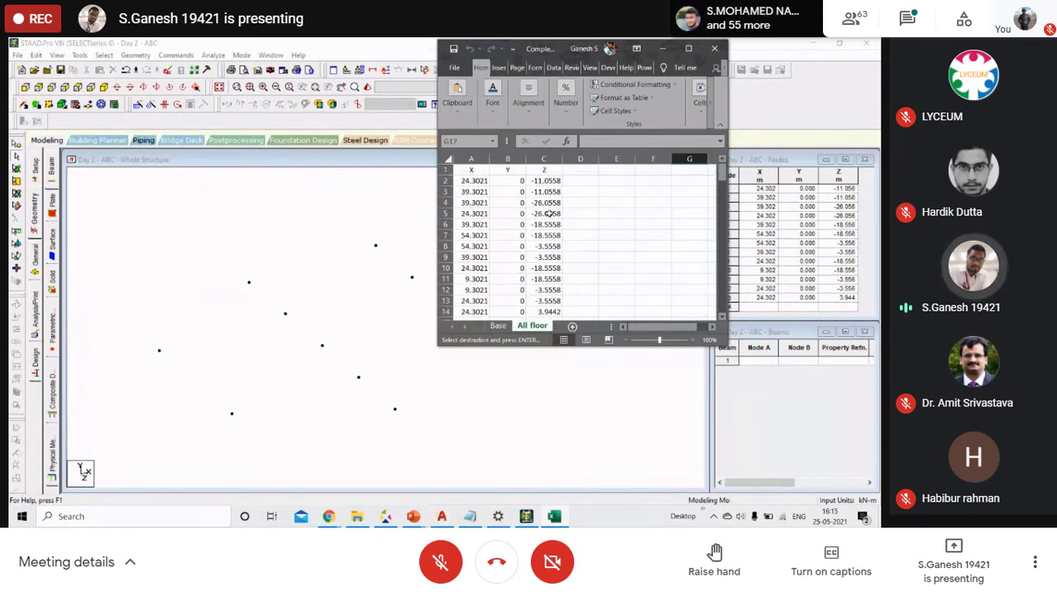
left_click_drag(476, 182, 536, 371)
left_click(538, 349)
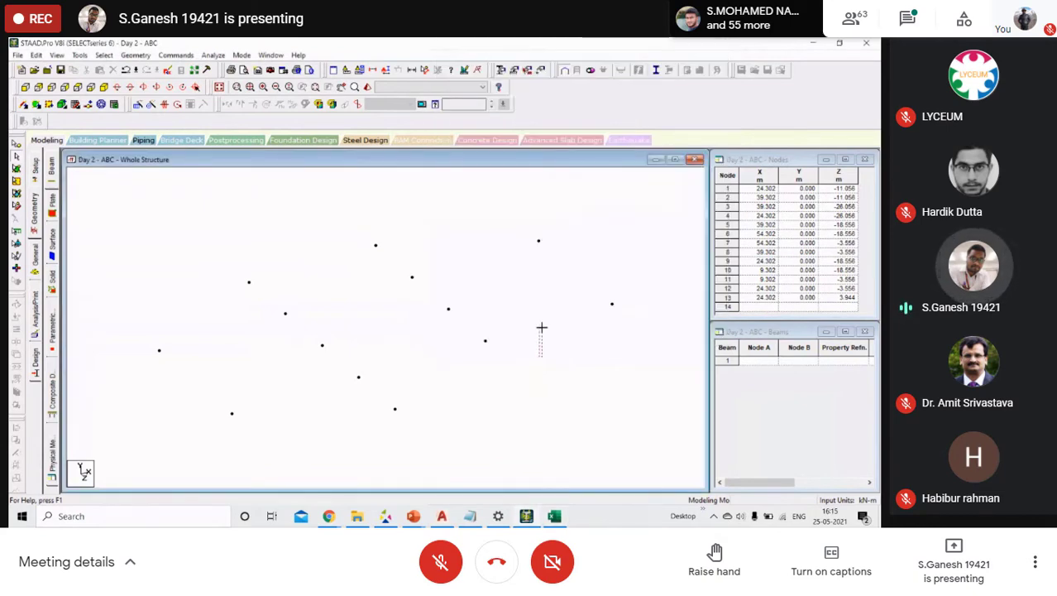
left_click(554, 515)
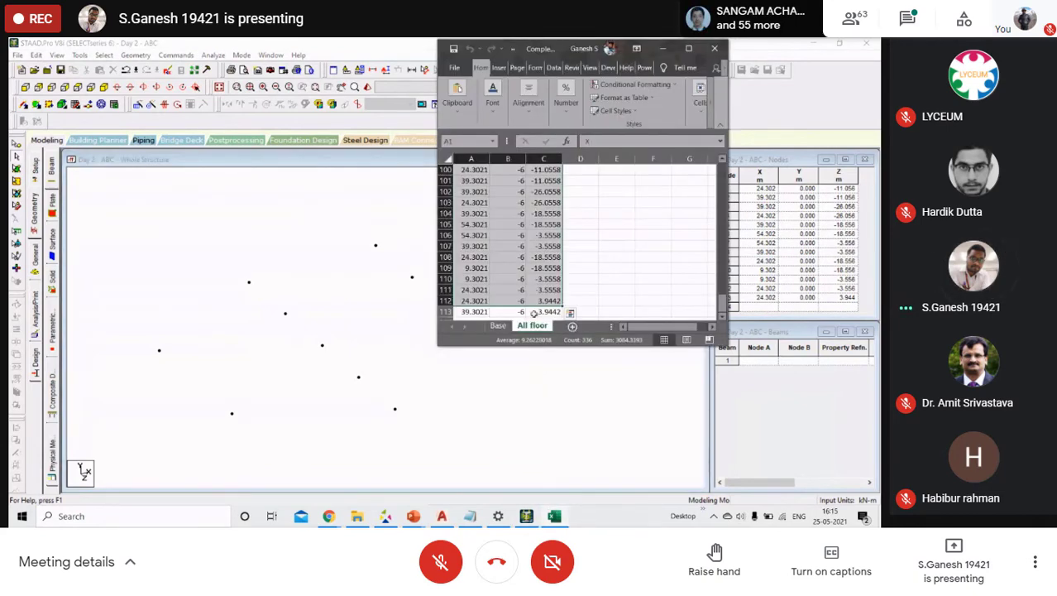
left_click(543, 279)
scroll(495, 232, "up", 20)
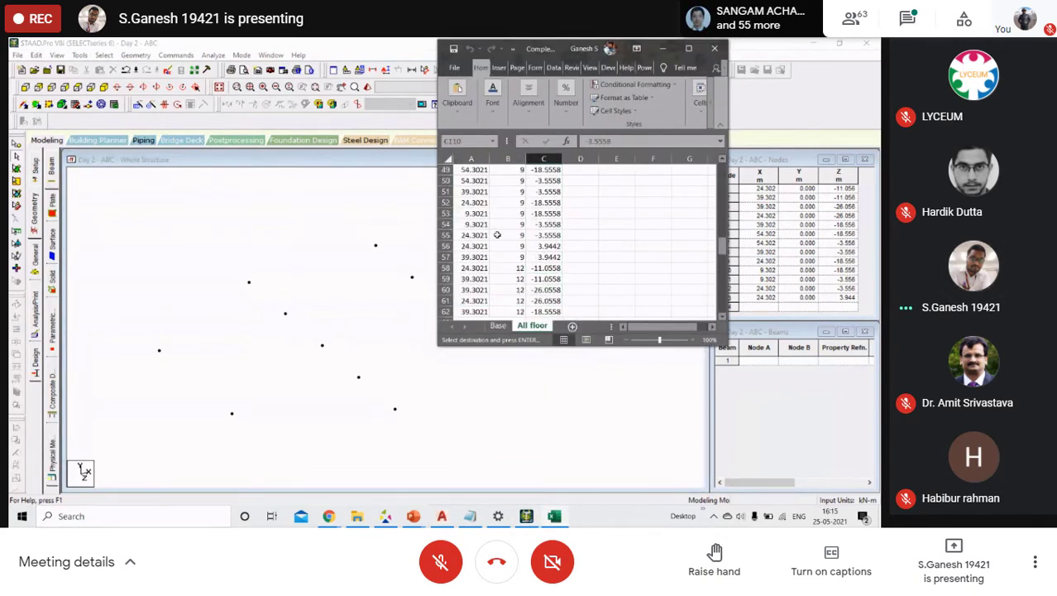
left_click_drag(472, 170, 539, 320)
scroll(484, 197, "up", 20)
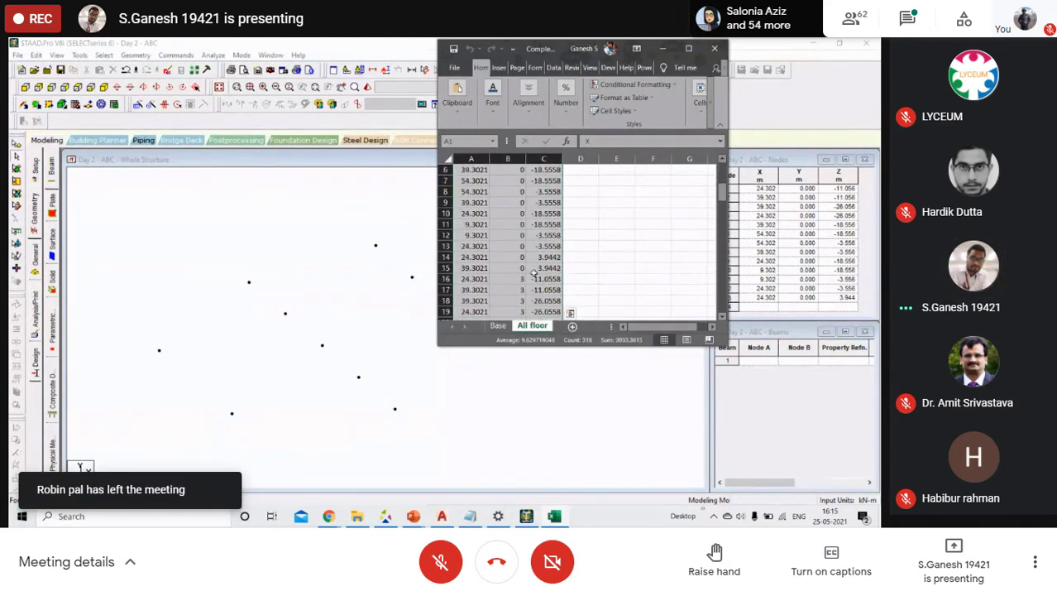
Copy all coordinate rows without the header, A2 to C113, from the All floor sheet.
left_click_drag(476, 184, 544, 300)
right_click(544, 300)
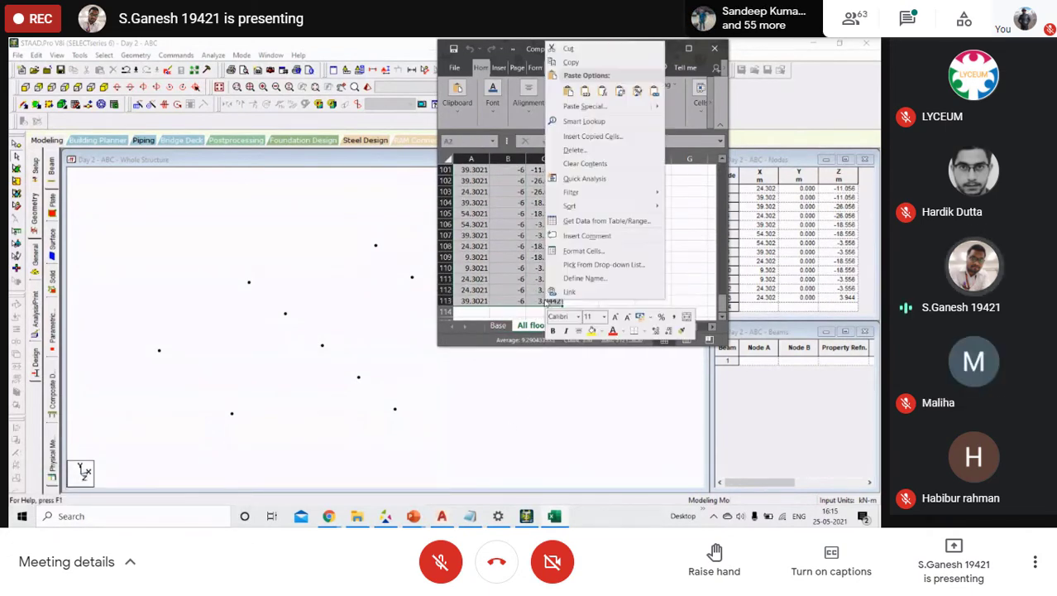
left_click(578, 59)
scroll(712, 152, "up", 20)
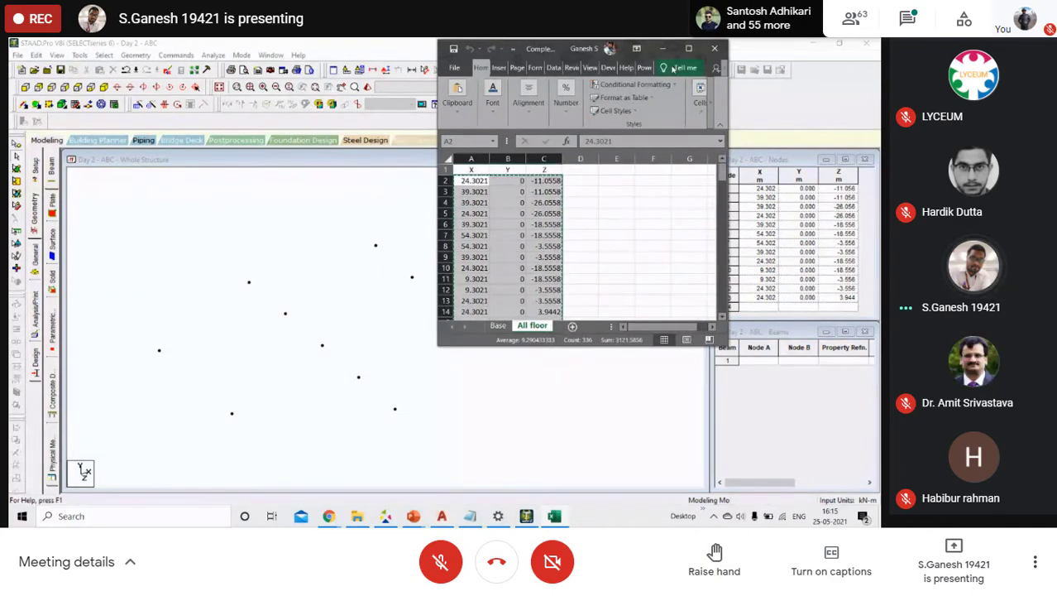
Return to the structural model and paste the copied coordinates over the whole node table.
left_click(662, 48)
left_click(727, 176)
right_click(728, 176)
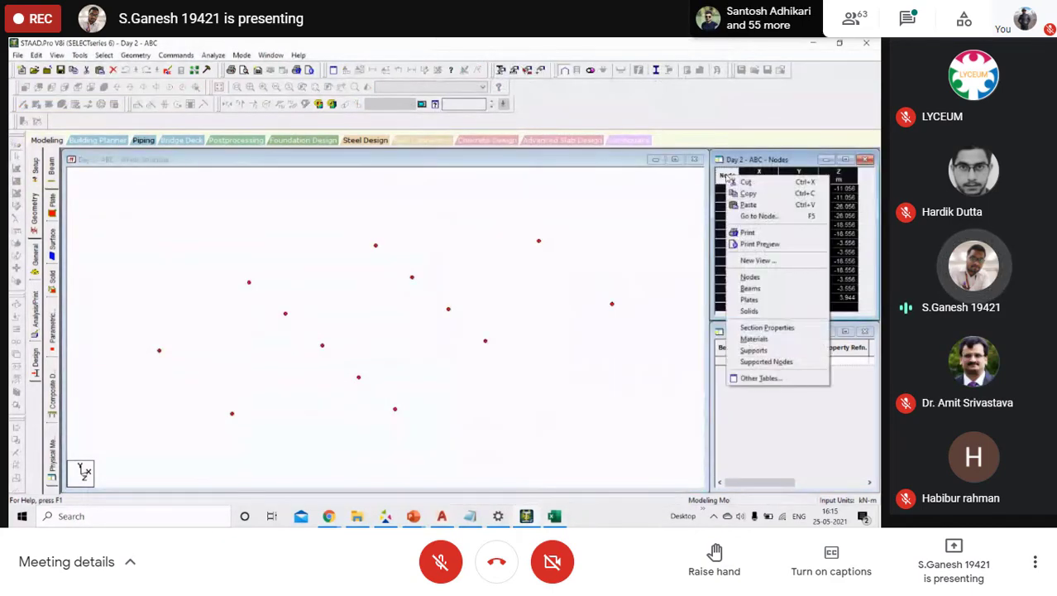
left_click(749, 209)
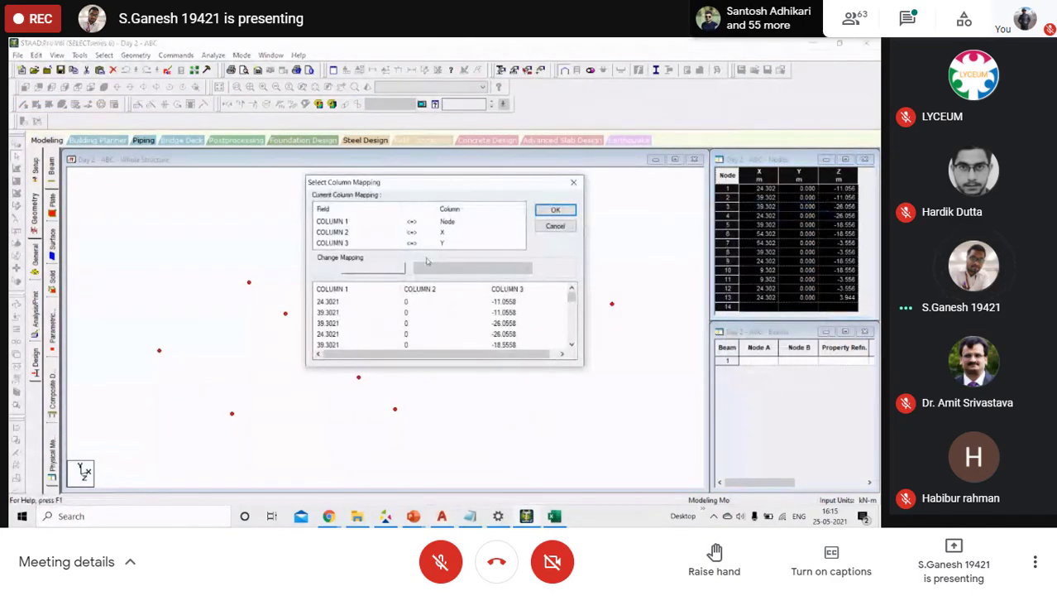
Try to import the pasted coordinates by mapping column 1 to X, column 2 to Y and column 3 to Z.
left_click(443, 224)
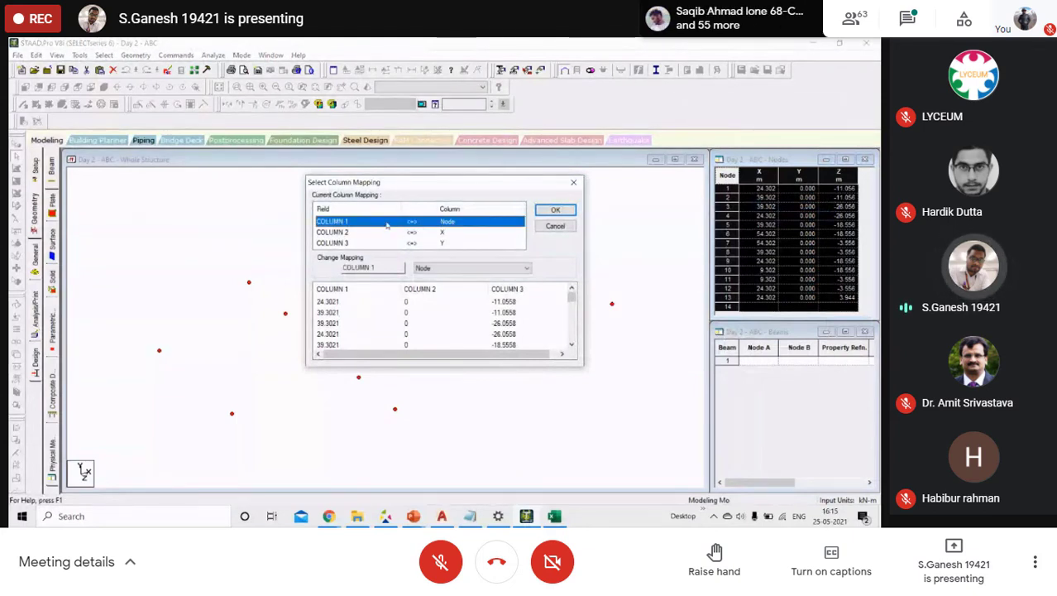
left_click(454, 268)
left_click(447, 288)
left_click(451, 232)
left_click(454, 269)
left_click(440, 305)
left_click(460, 243)
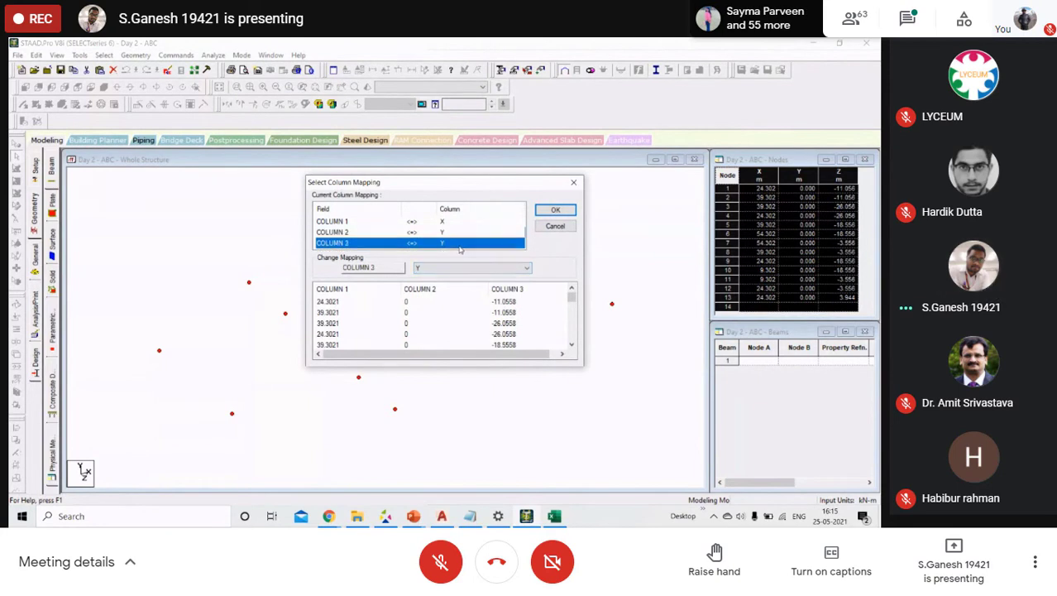
left_click(457, 268)
left_click(443, 313)
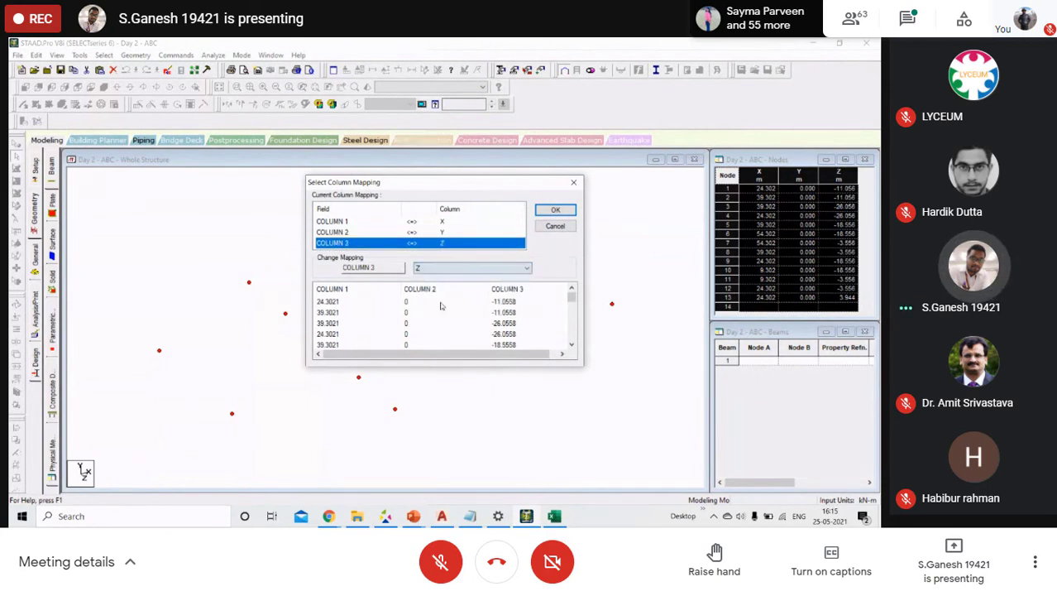
left_click(555, 209)
left_click(614, 266)
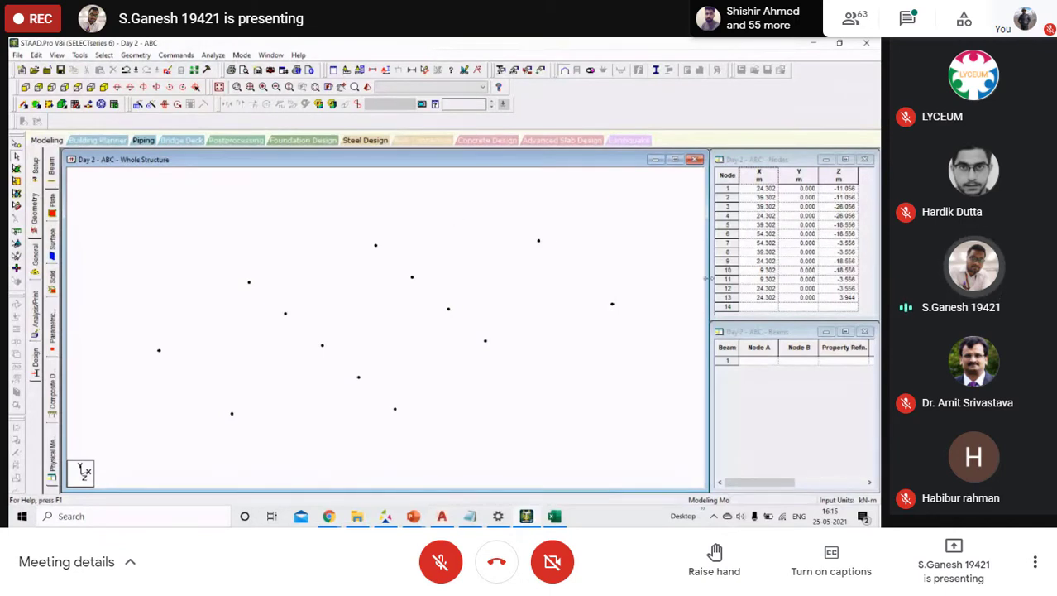
left_click(727, 175)
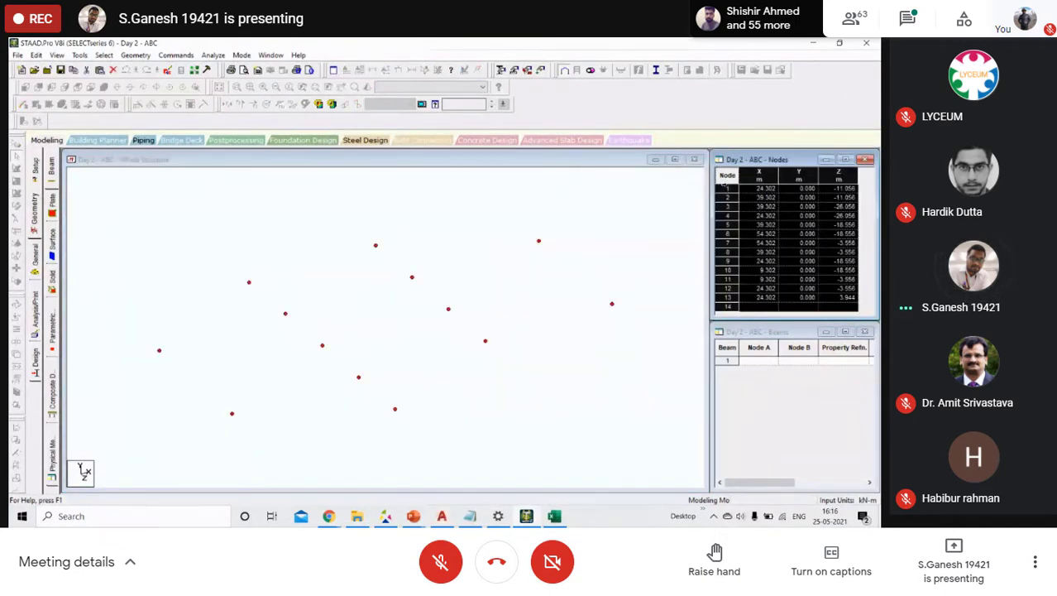
left_click(598, 257)
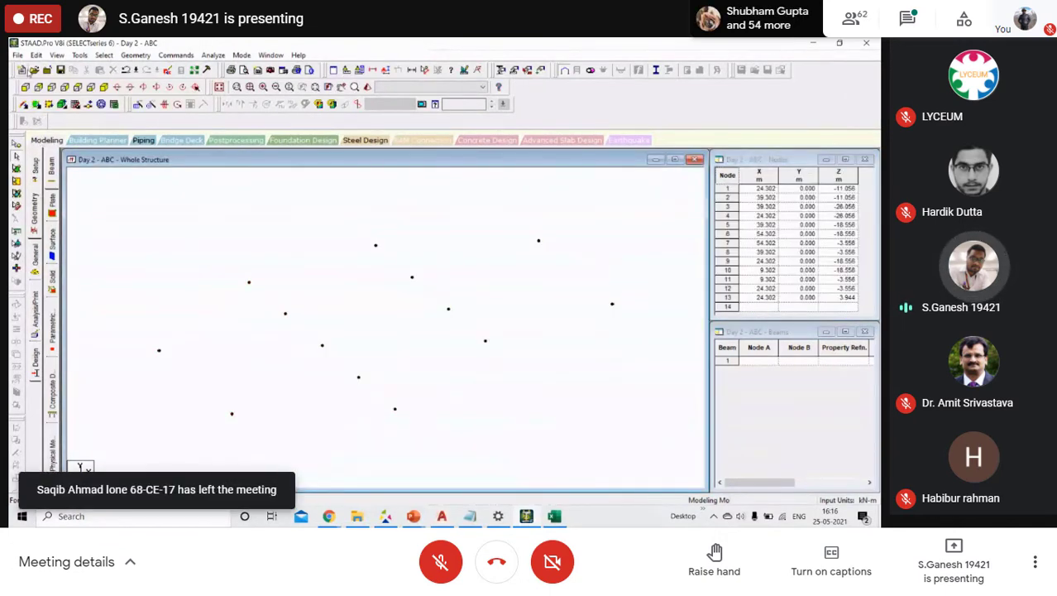
Open the existing Complex-Task01 model file.
left_click(33, 70)
left_click(458, 300)
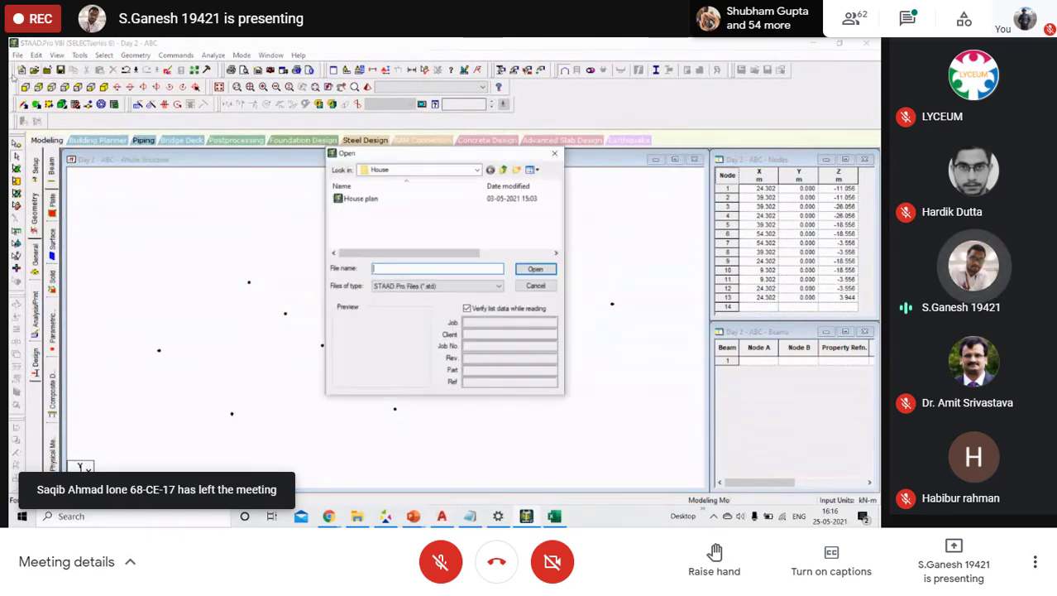
left_click(422, 169)
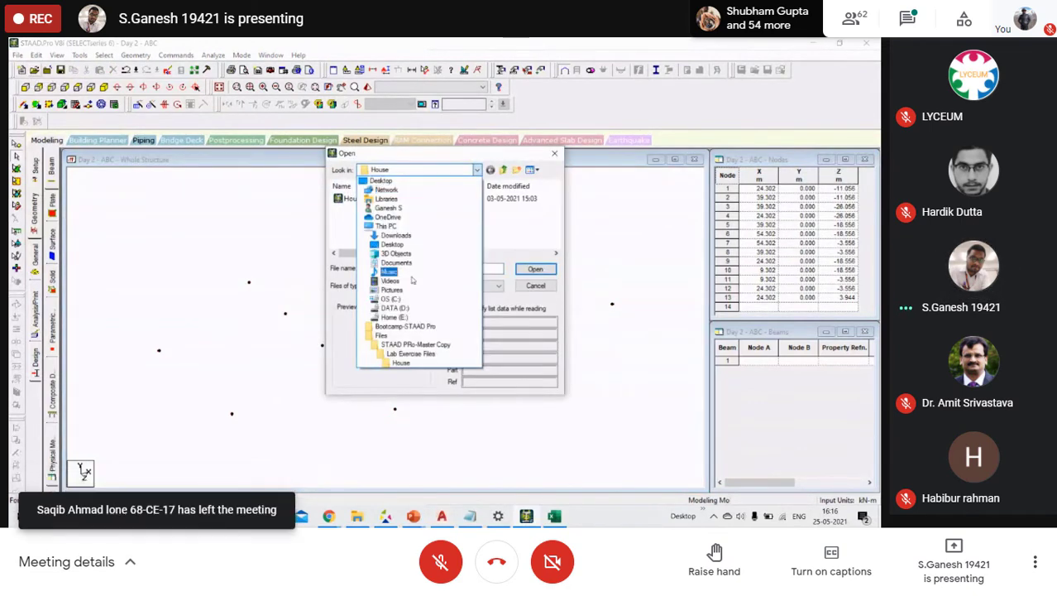
left_click(423, 354)
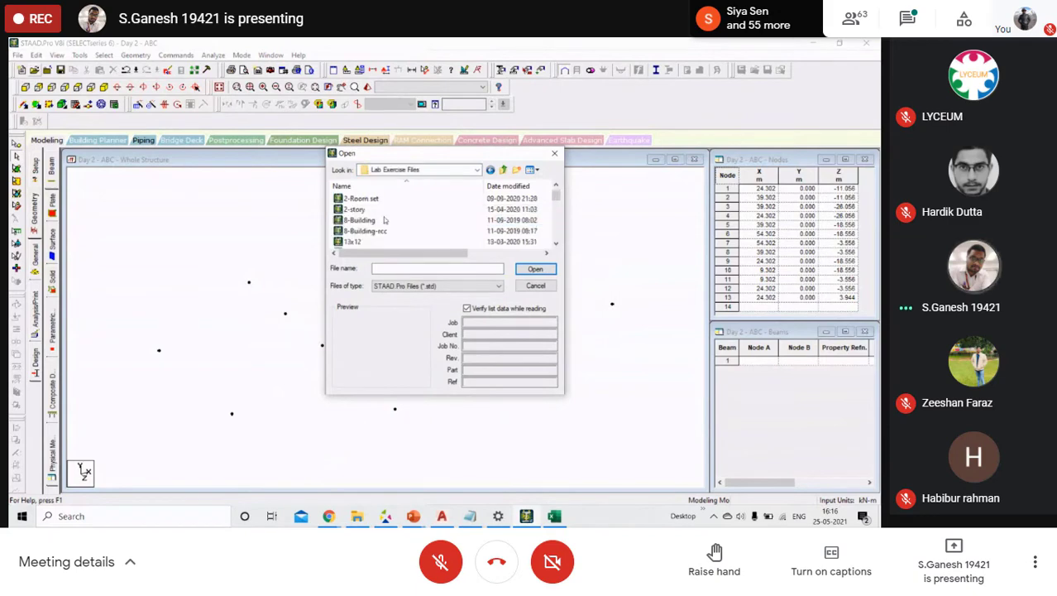
left_click(422, 170)
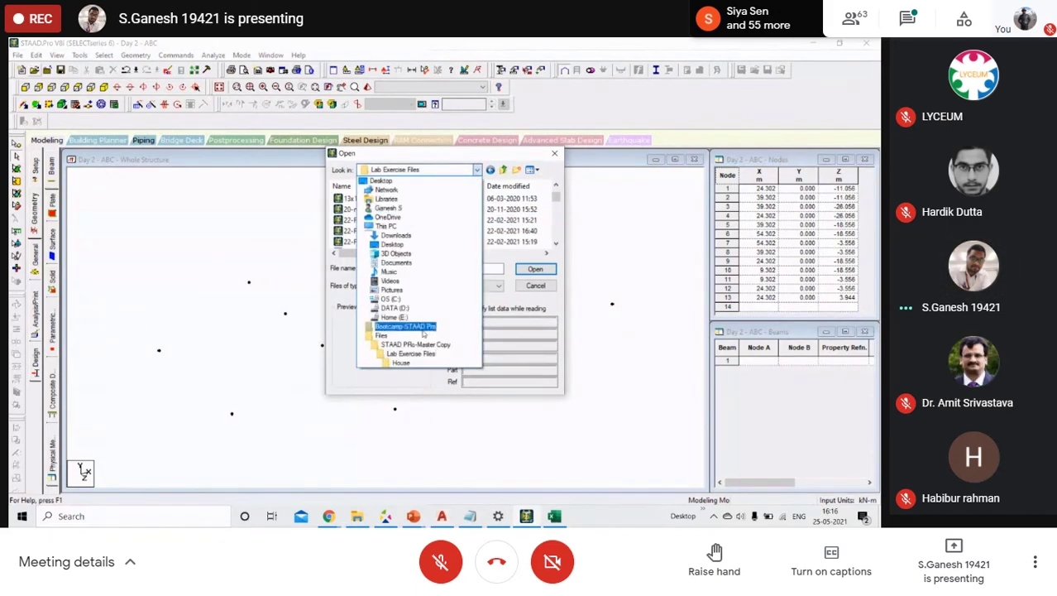
left_click(406, 263)
left_click(368, 220)
left_click(535, 269)
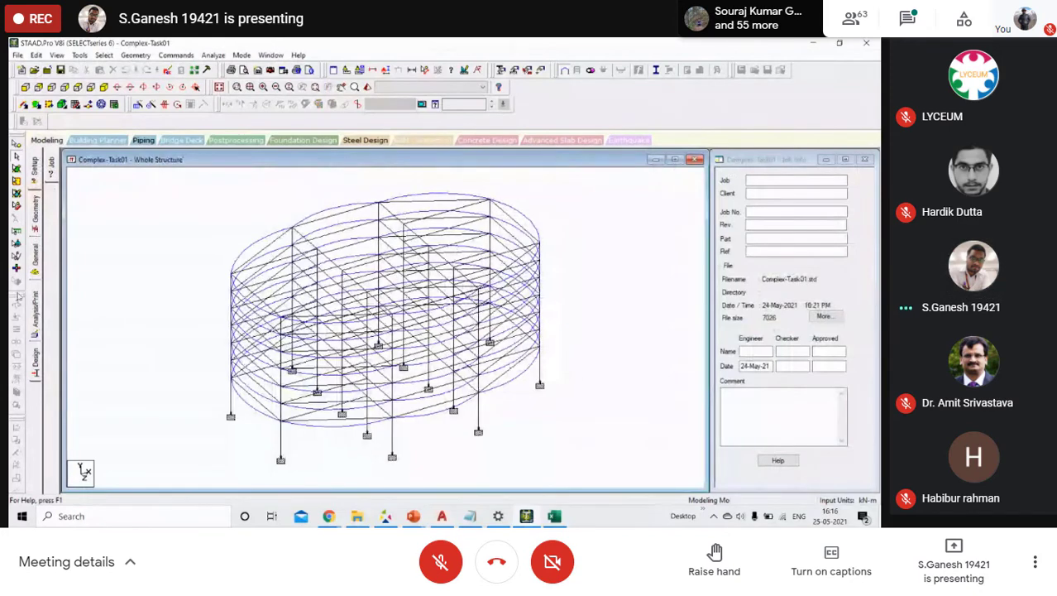
Show the building's node and beam tables and inspect the structure from the side in a 3D rendered view.
left_click(36, 212)
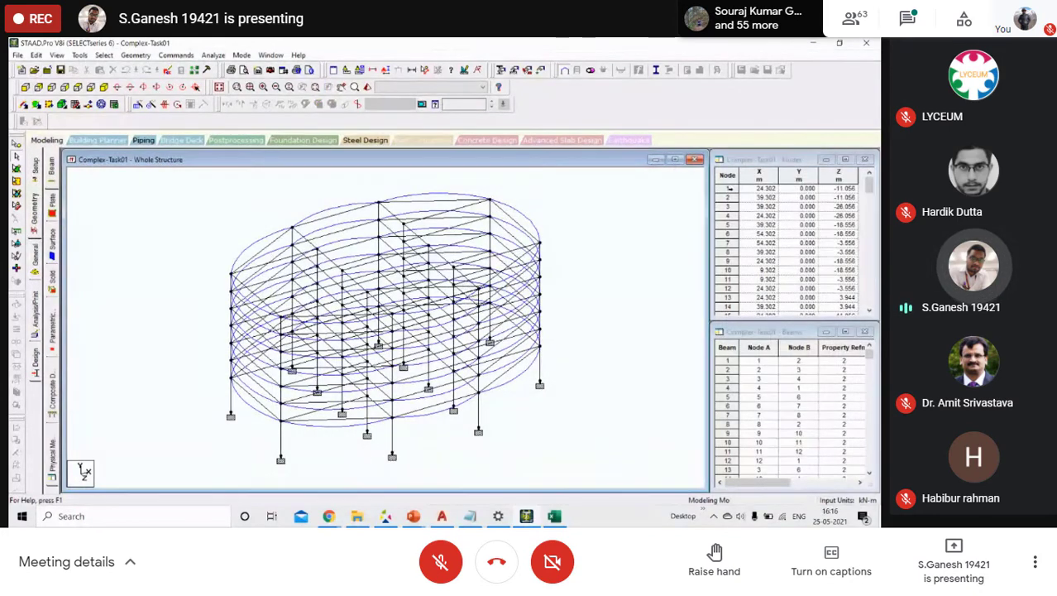
right_click(590, 308)
left_click(637, 299)
left_click_drag(467, 320, 536, 312)
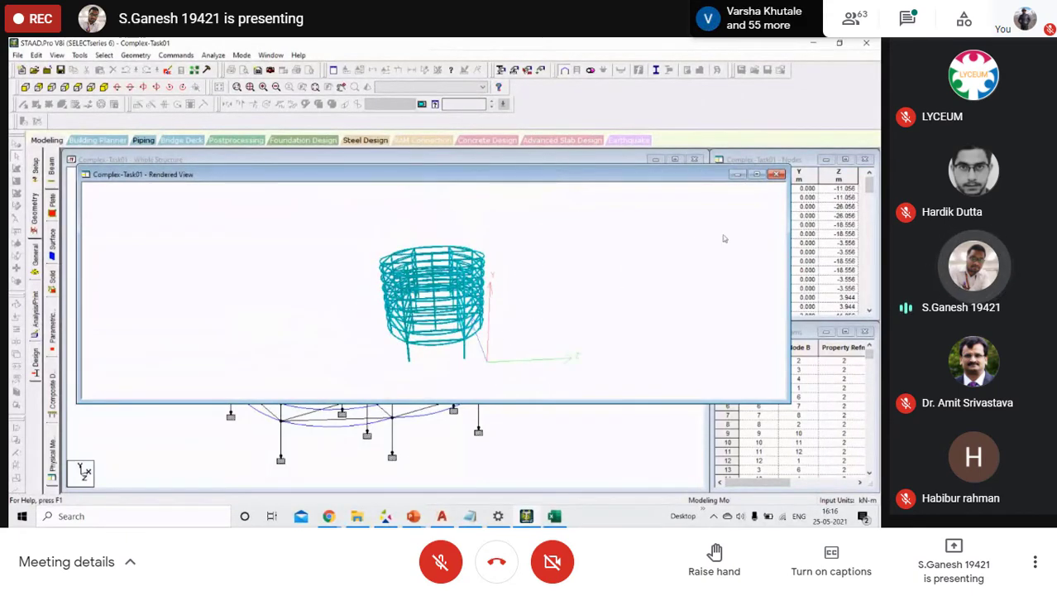
Close the rendered view, switch to AutoCAD to view the centerline drawing, and close AutoCAD again.
left_click(778, 175)
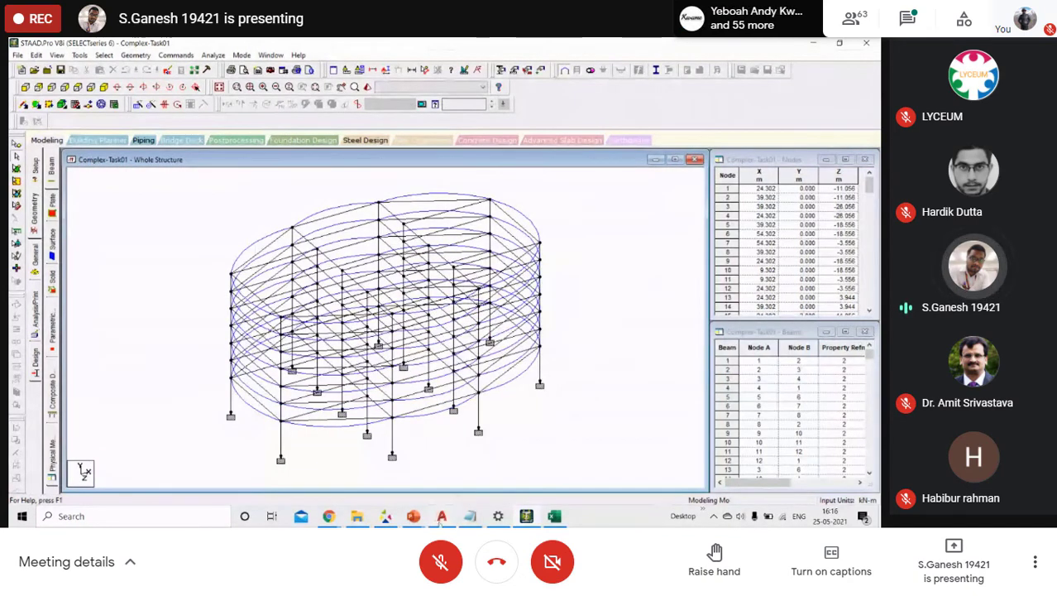
left_click(441, 515)
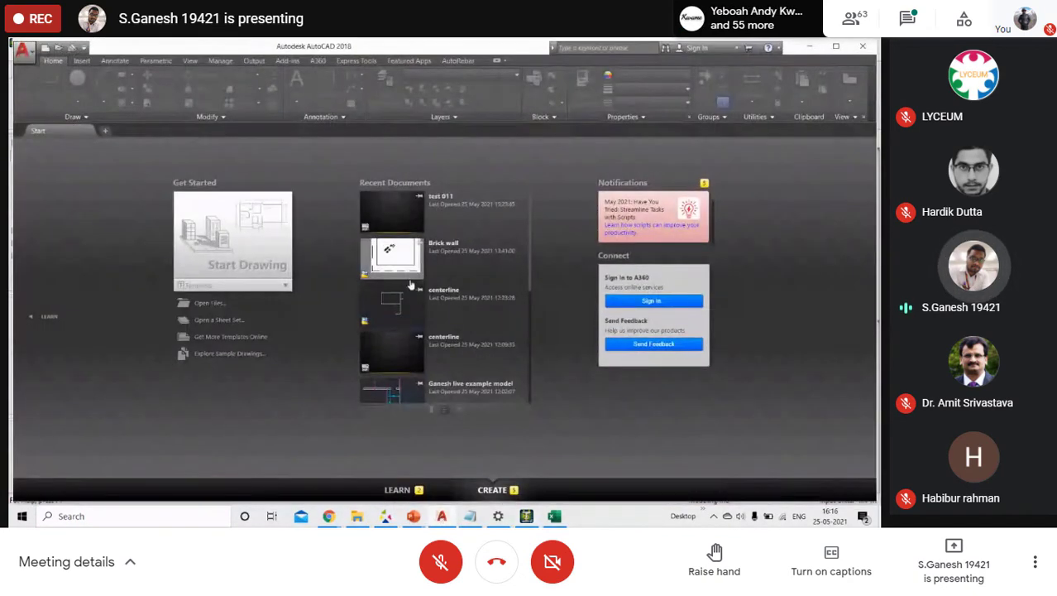
left_click(419, 305)
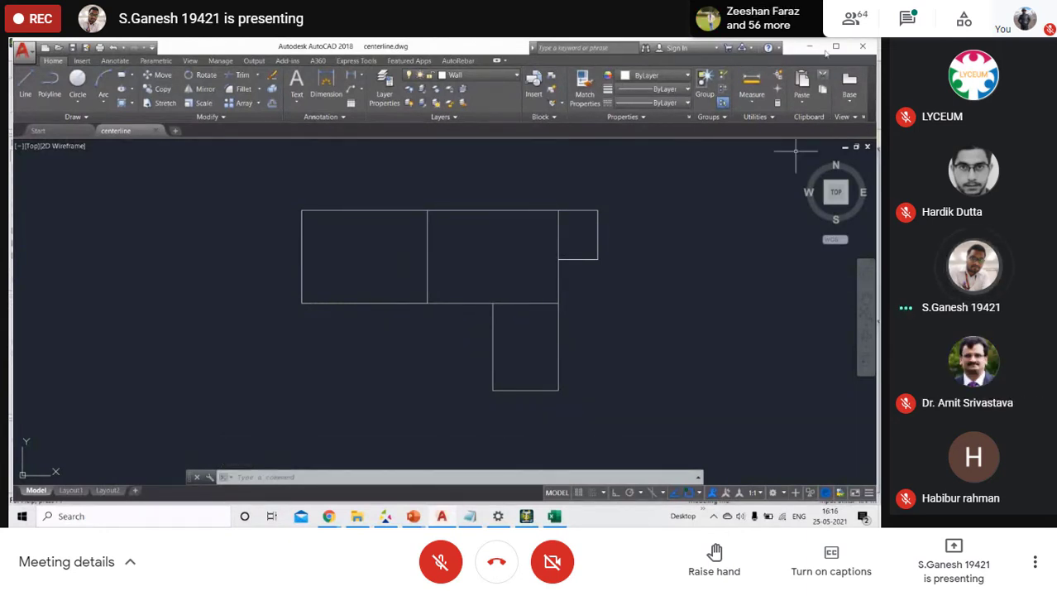
left_click(862, 47)
Create a new Space model named Test file 03 in meters and kilonewtons, starting with Add Beam.
left_click(16, 55)
left_click(33, 73)
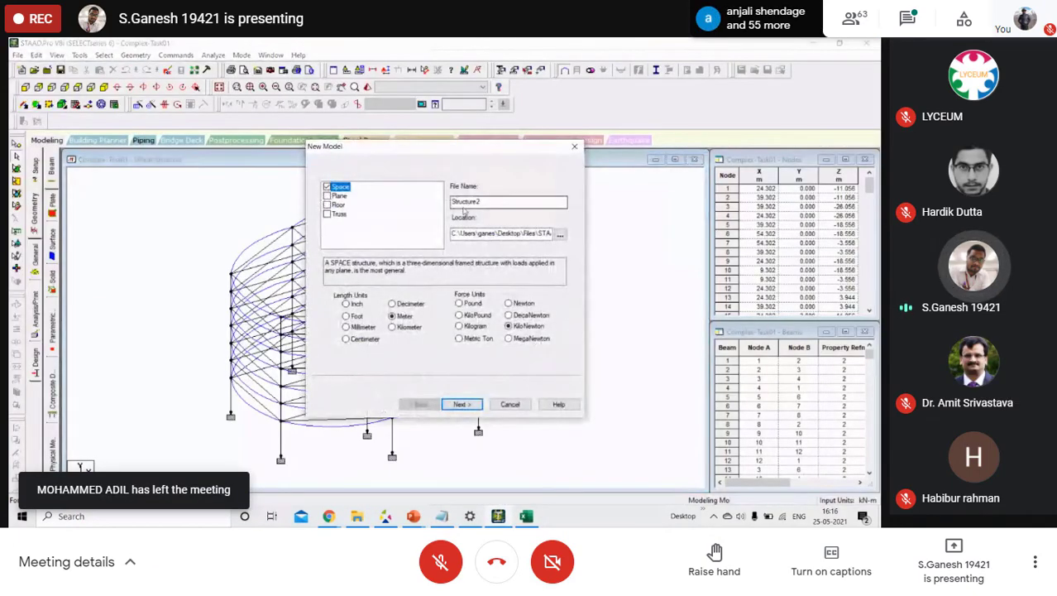
type("Test file 03")
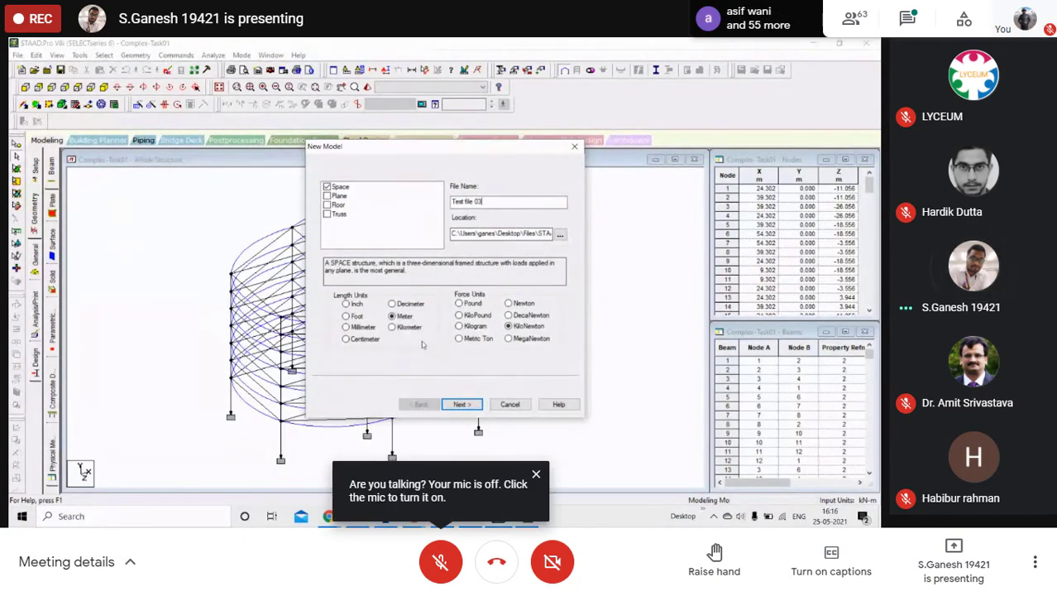
left_click(462, 404)
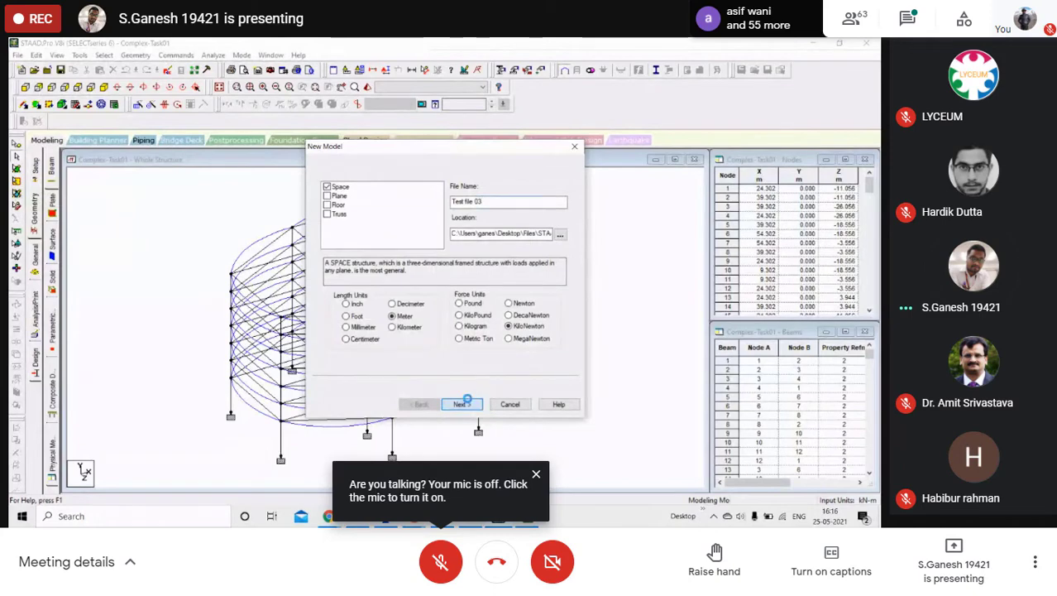
left_click(469, 308)
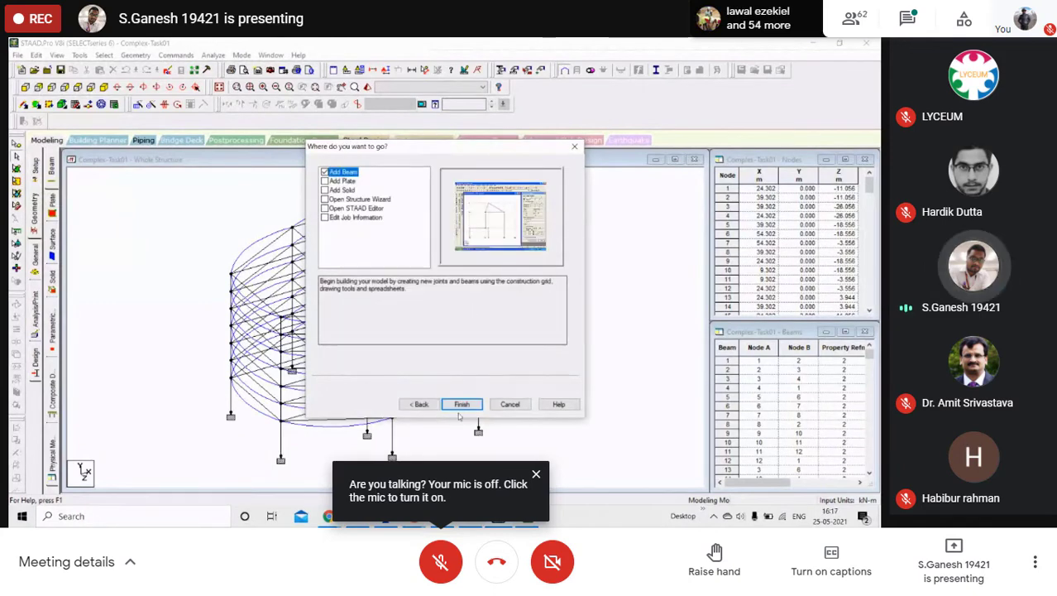
left_click(462, 404)
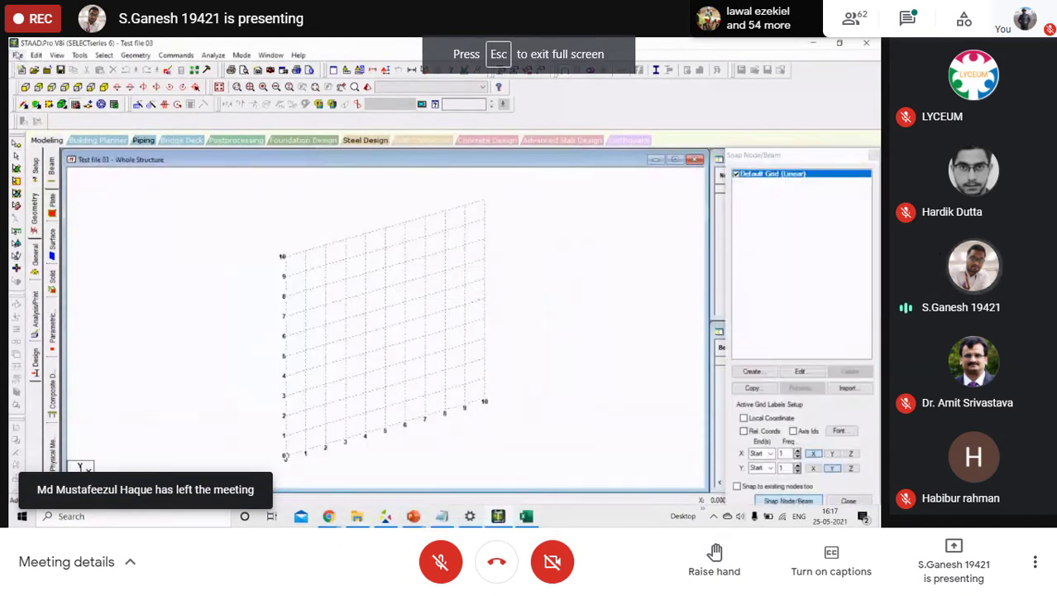
Import the centerline 3D DXF file into the model with meter and kilonewton as input units.
left_click(18, 54)
left_click(50, 302)
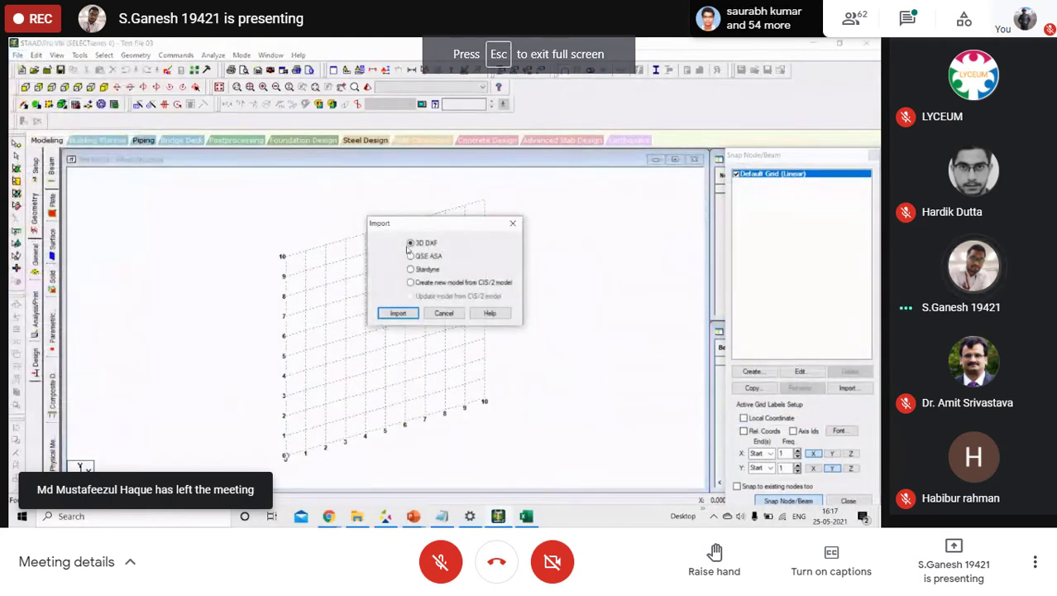
left_click(398, 313)
left_click(372, 223)
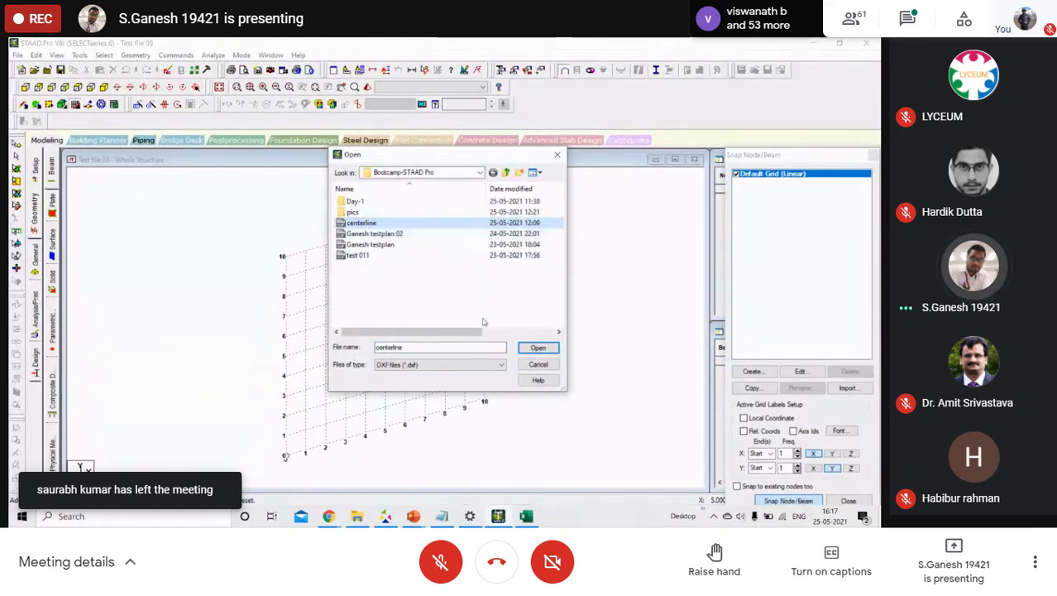
left_click(536, 347)
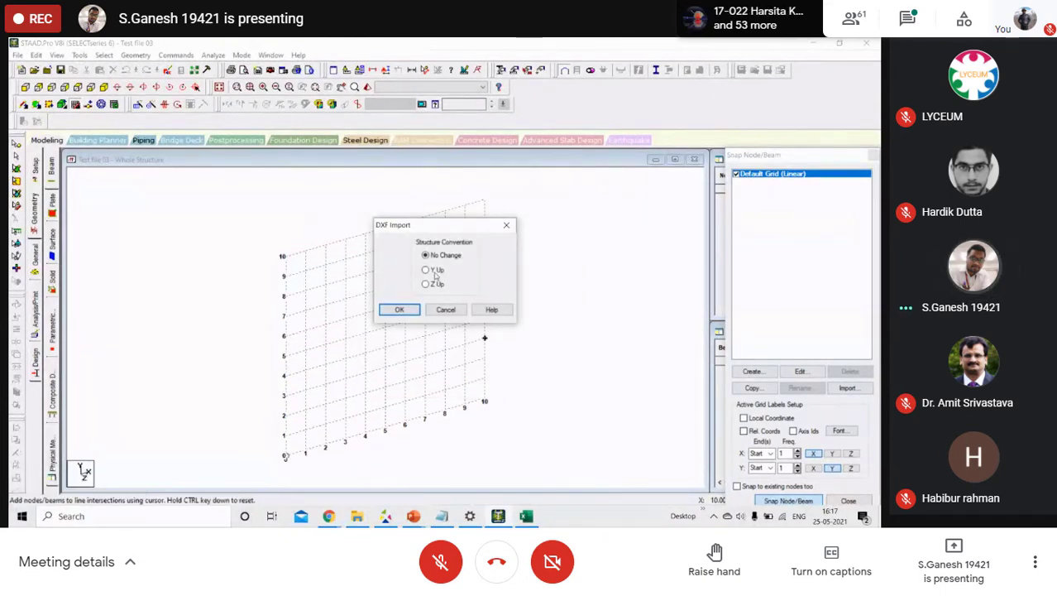
left_click(405, 311)
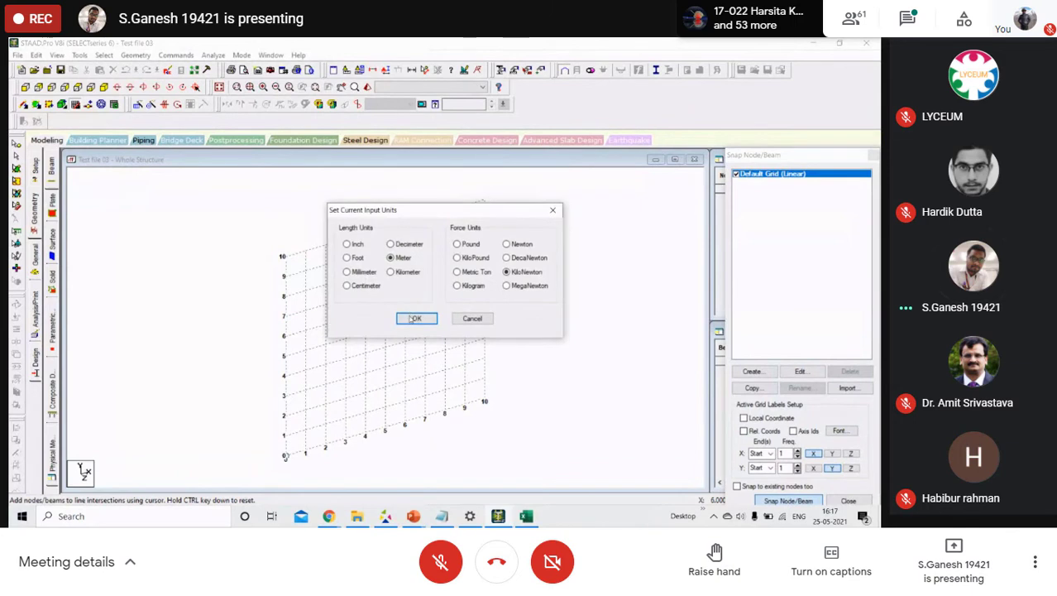
left_click(409, 316)
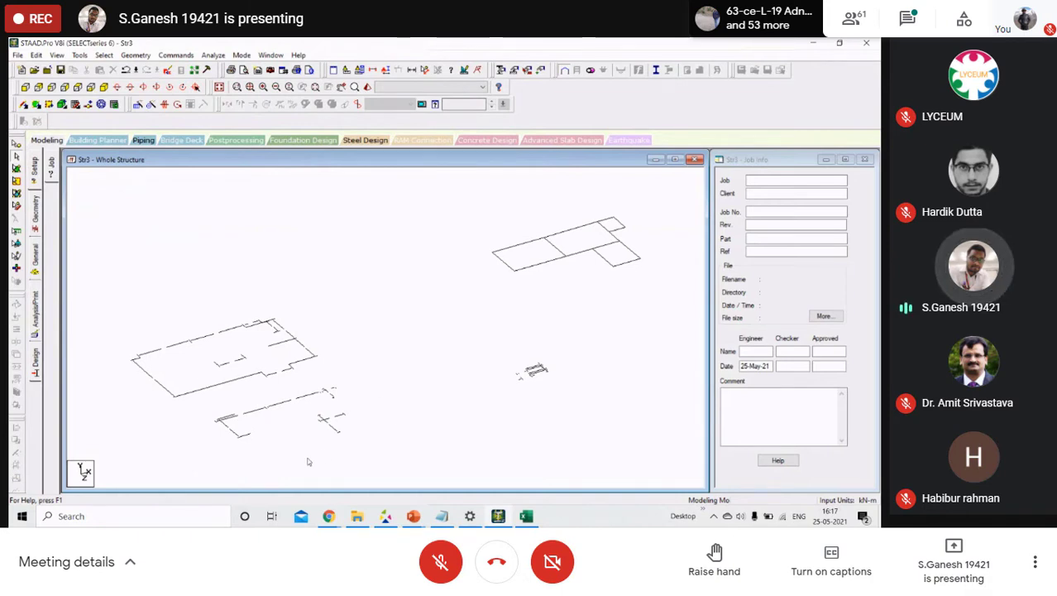
Delete the stray wall-outline beams and small fragments beside the centerline plan, along with their unattached nodes.
left_click_drag(99, 288, 574, 500)
key("Delete")
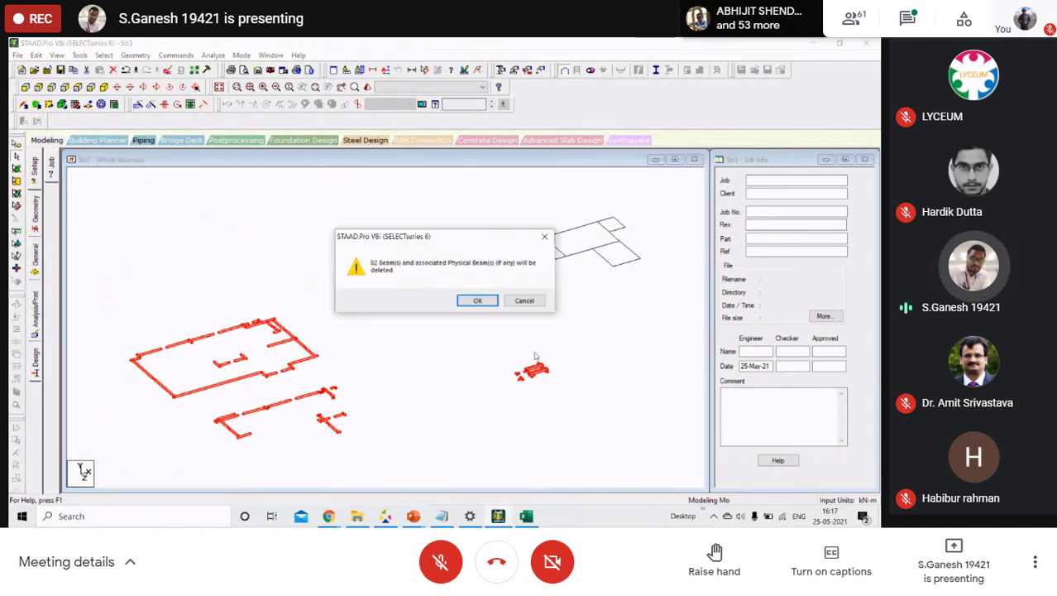
left_click(480, 300)
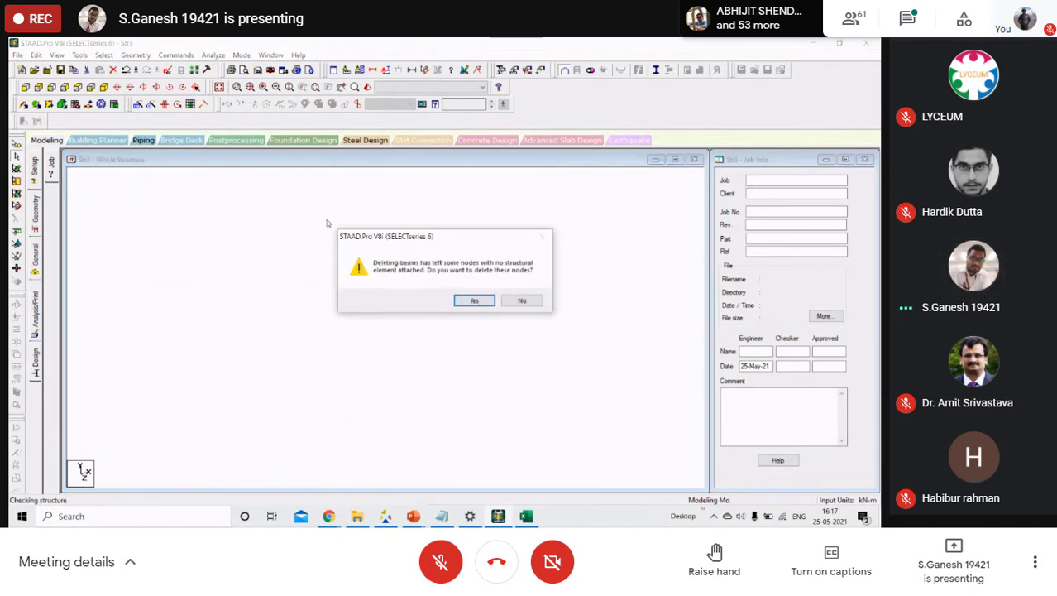
left_click(474, 300)
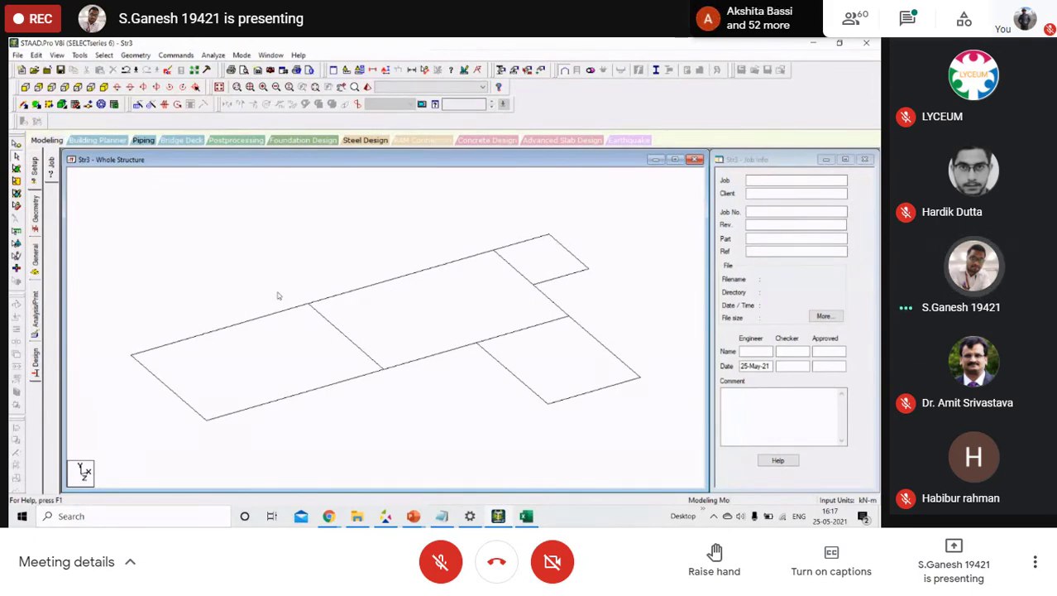
Switch to the PowerPoint slide show and display the Load Calculation slide.
left_click(414, 518)
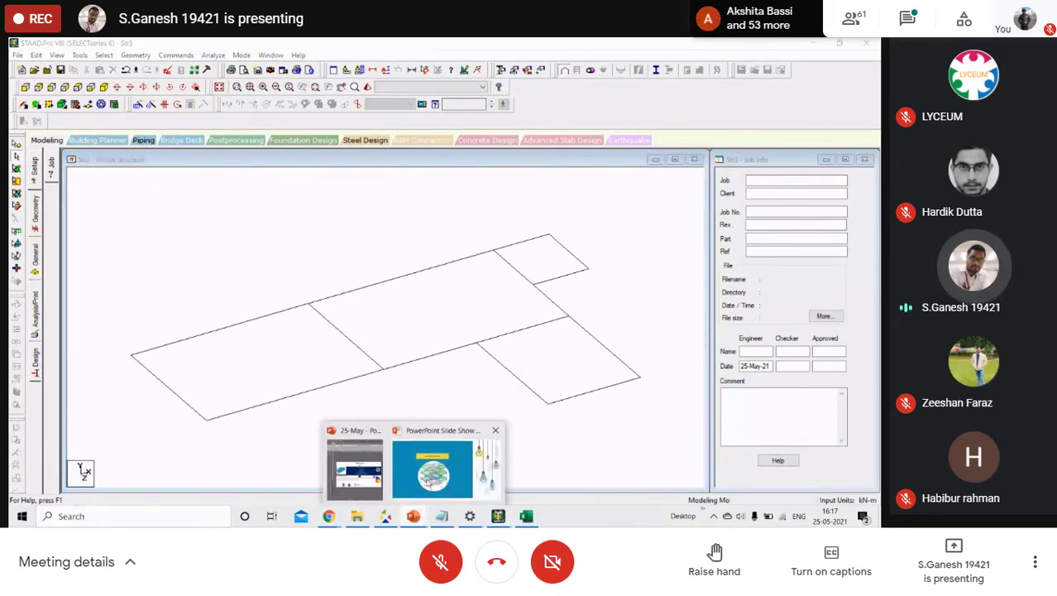
left_click(394, 418)
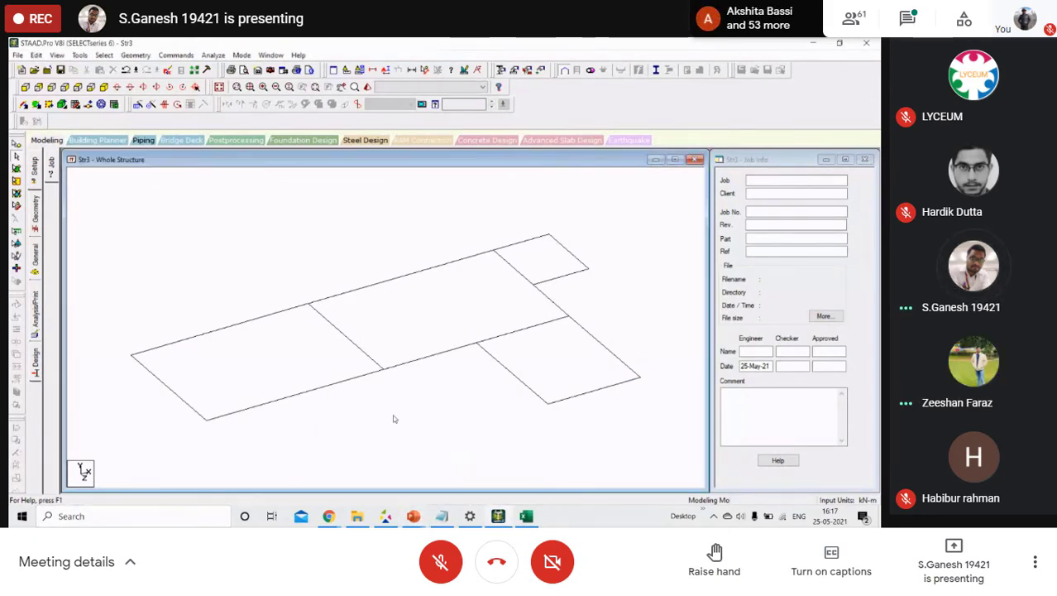
left_click(414, 517)
left_click(427, 465)
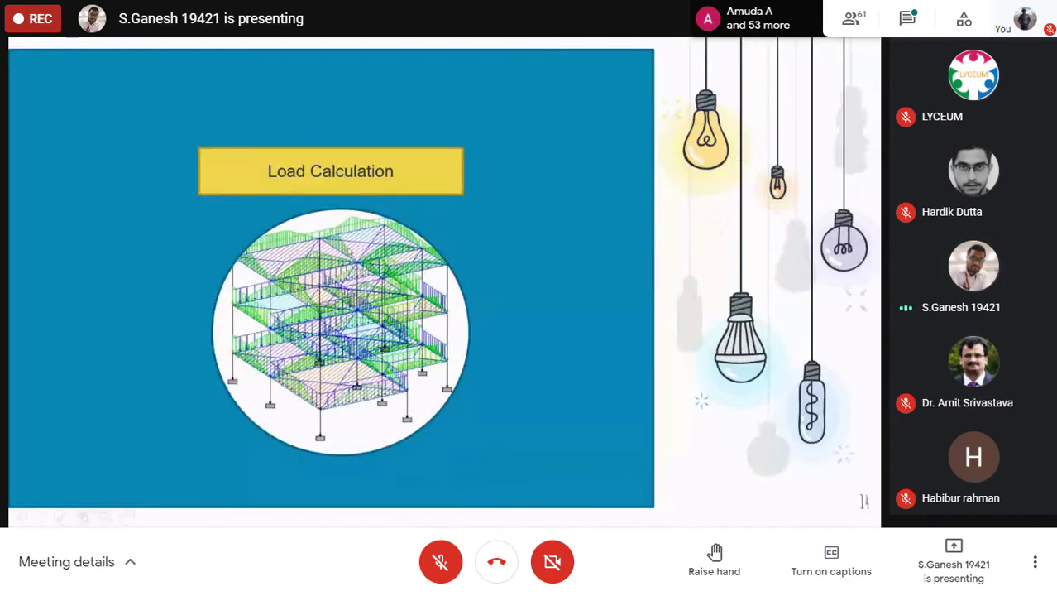
left_click(331, 210)
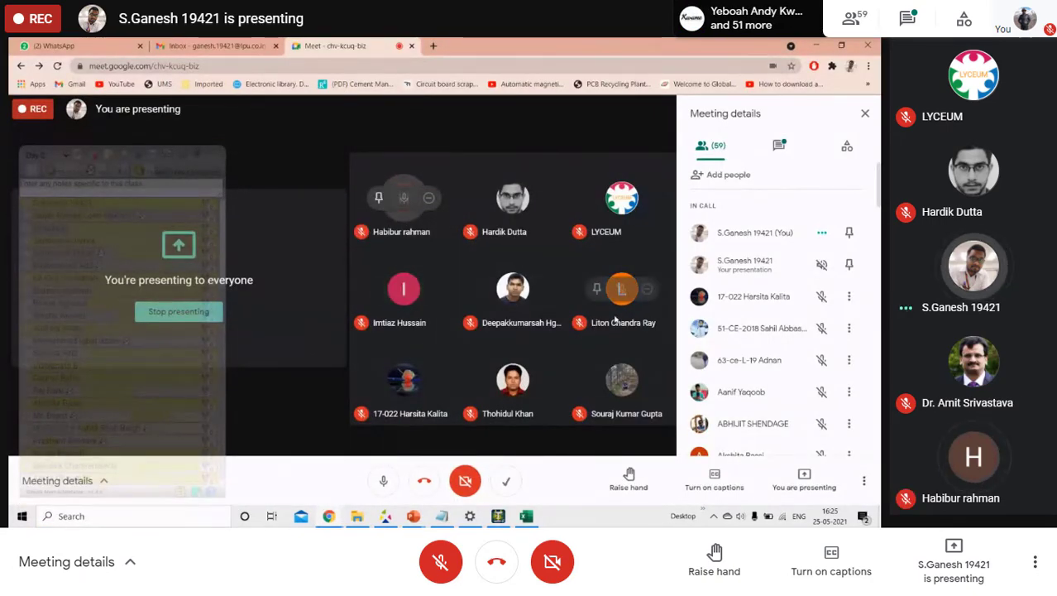
scroll(754, 361, "down", 3)
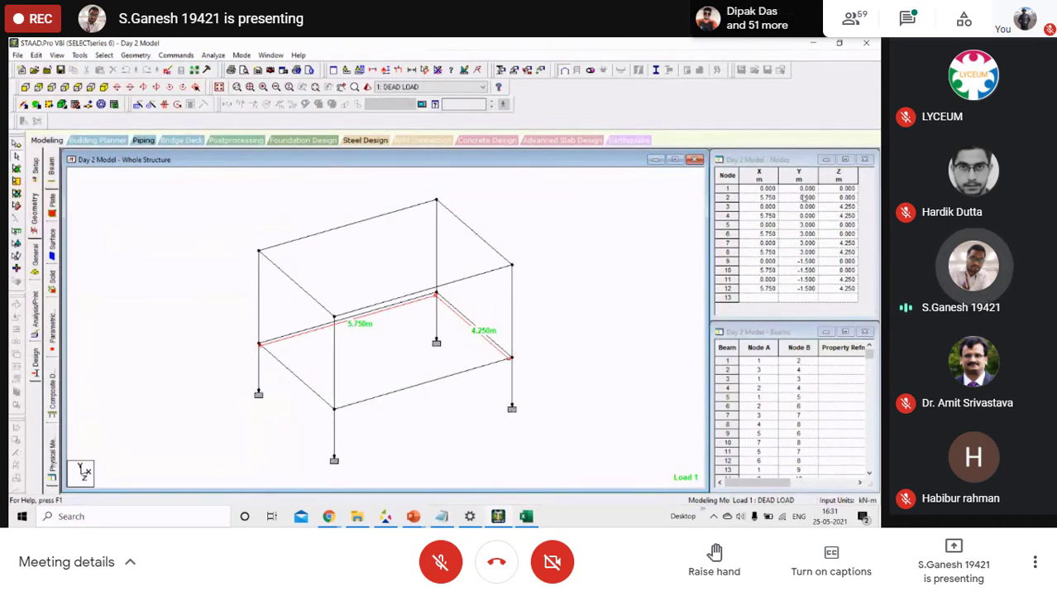
Open the Snap Node/Beam grid in the Day 2 Model and set the default grid's plane to X-Z.
left_click(74, 103)
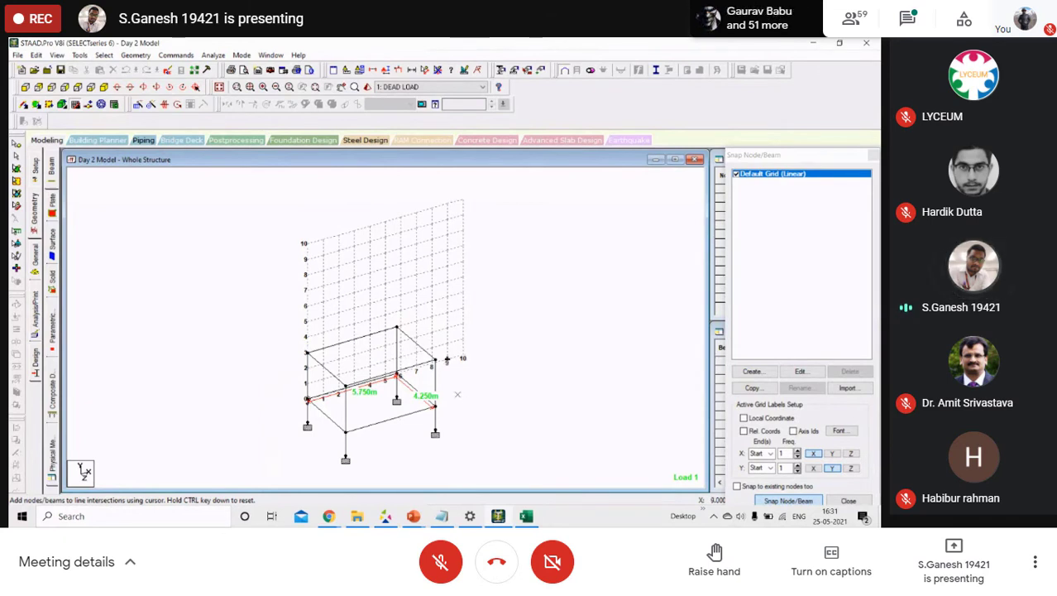
left_click(803, 370)
left_click(584, 237)
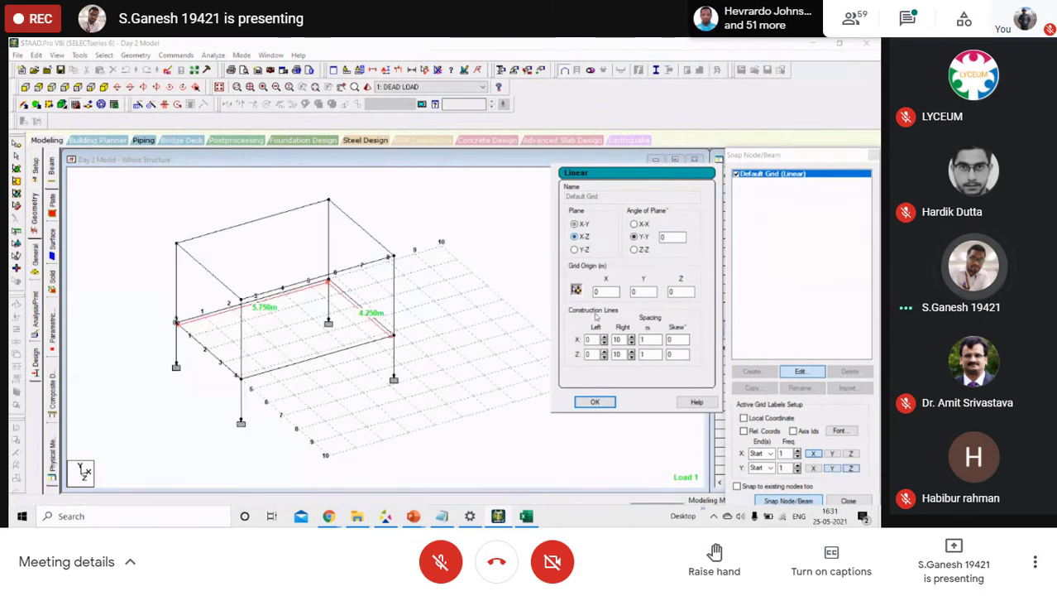
left_click(595, 401)
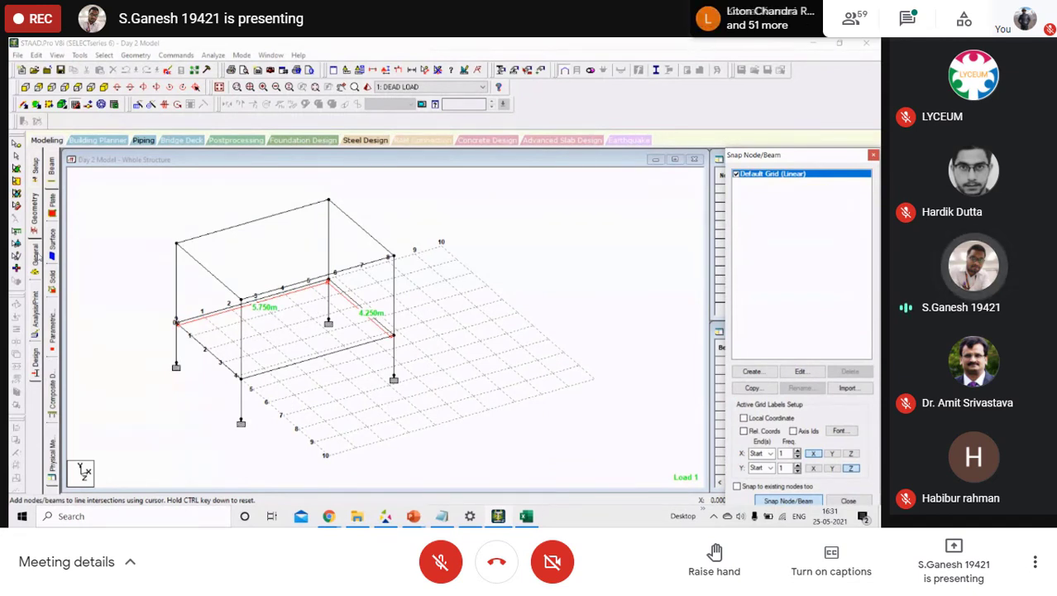
Examine the dead load case by highlighting its self-weight and its two uniform member loads on the frame.
left_click(34, 255)
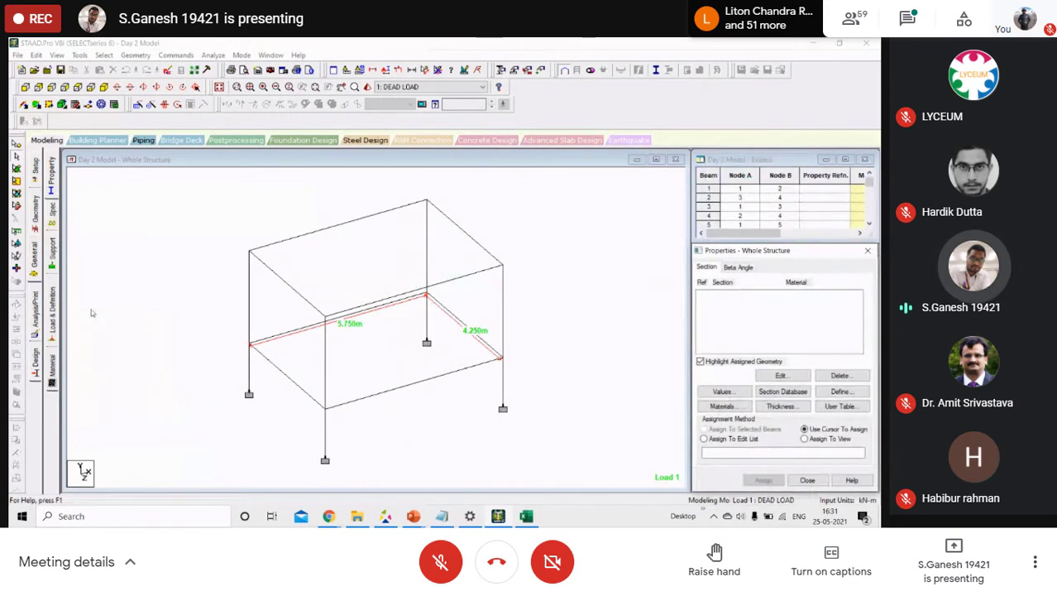
left_click(52, 302)
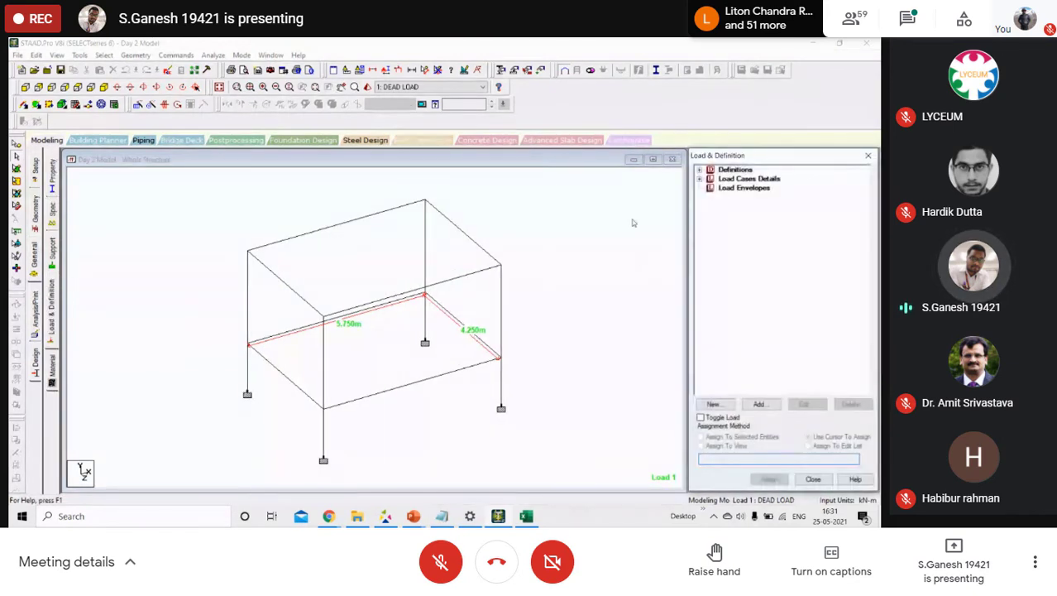
left_click(699, 179)
left_click(699, 179)
left_click(711, 188)
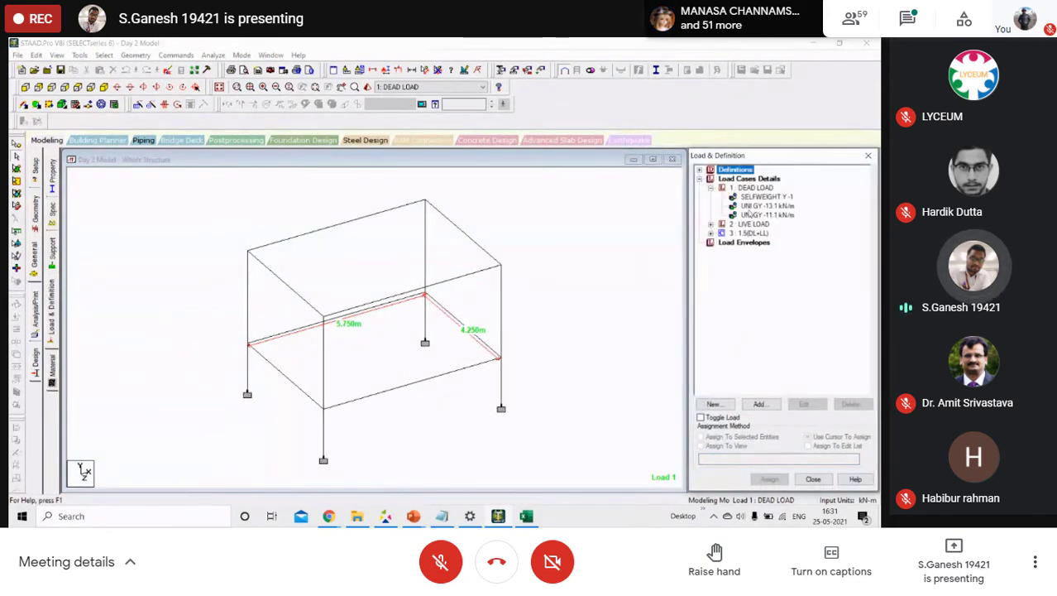
left_click(767, 196)
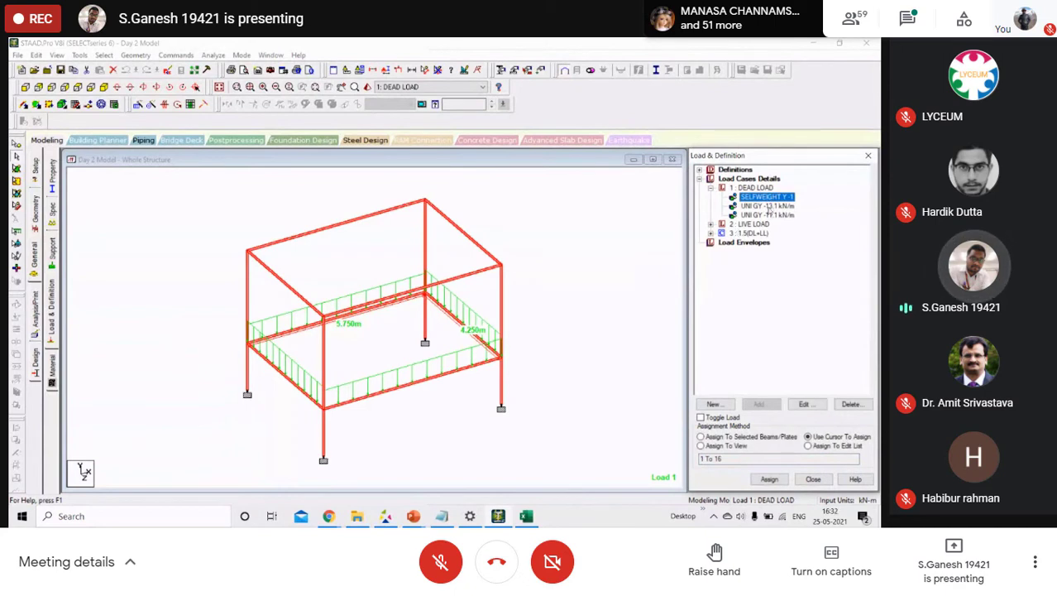
left_click(768, 206)
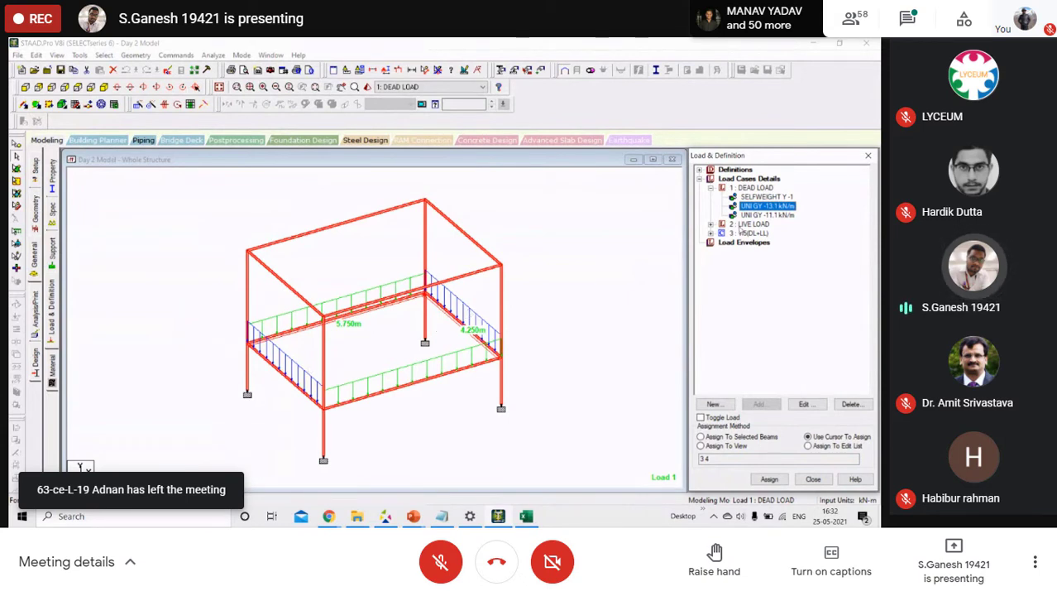
left_click(757, 215)
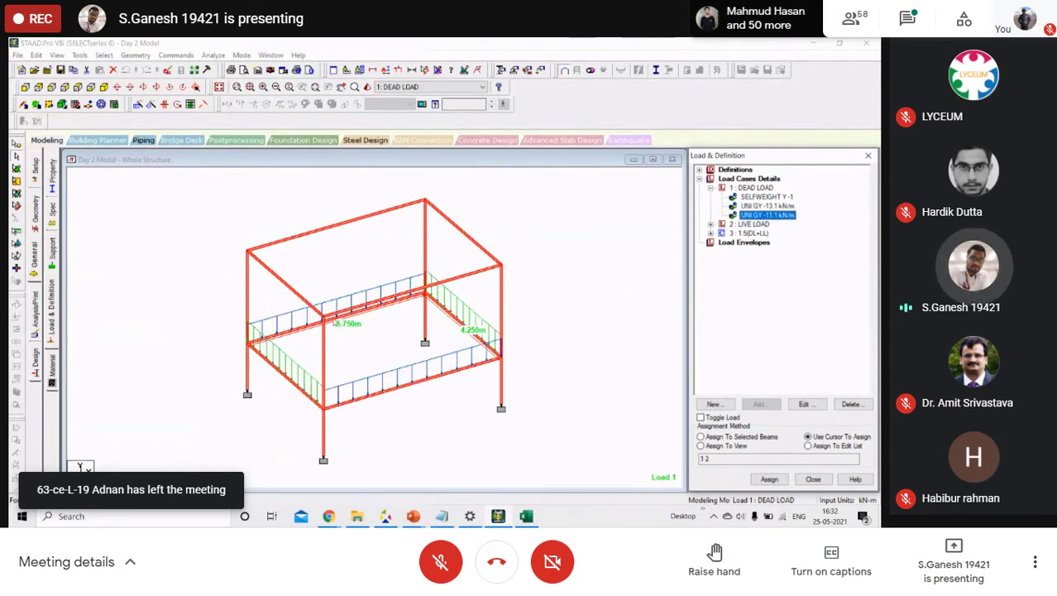
Inspect both floor loads of the live load case and open the YRANGE 0 0 floor load for editing.
left_click(711, 226)
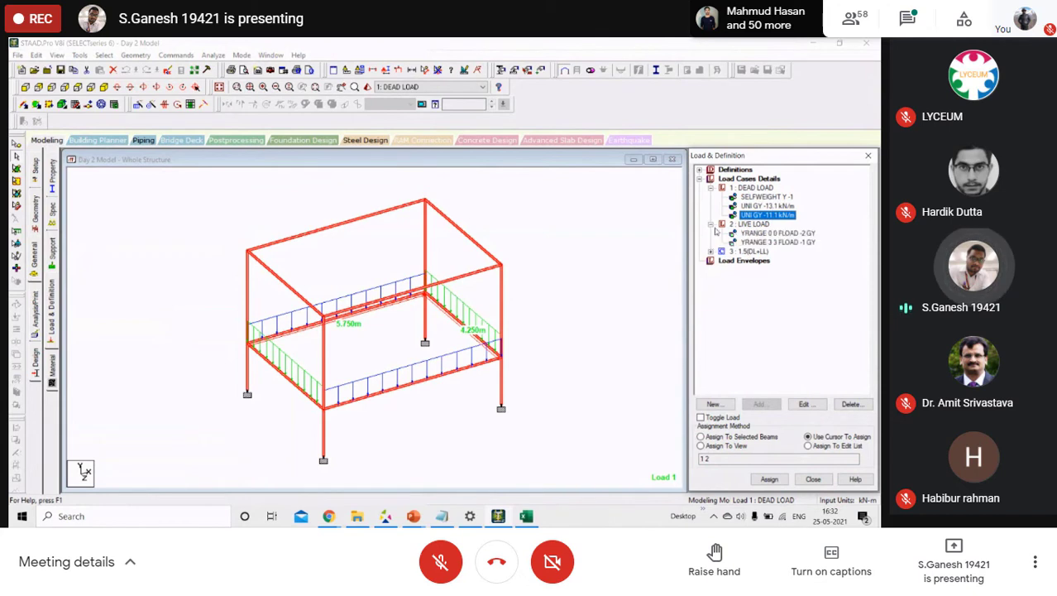
left_click(757, 234)
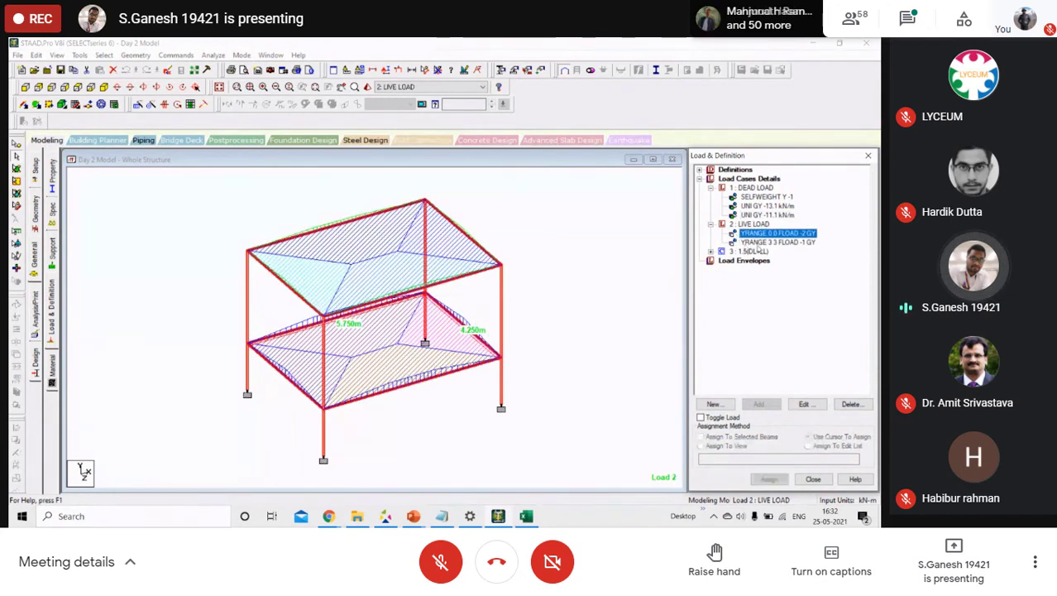
left_click(757, 243)
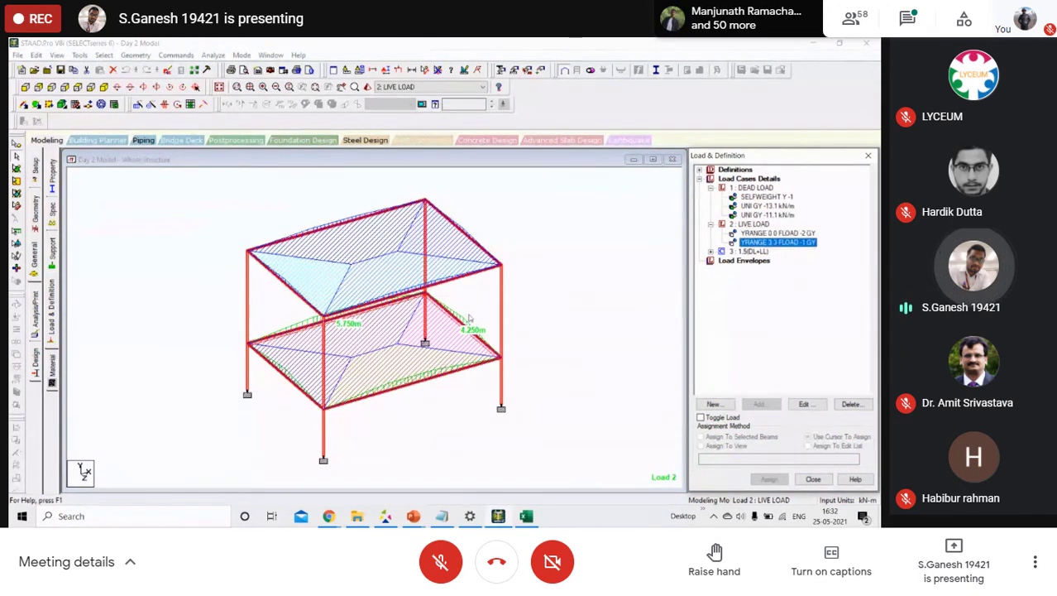
left_click(813, 234)
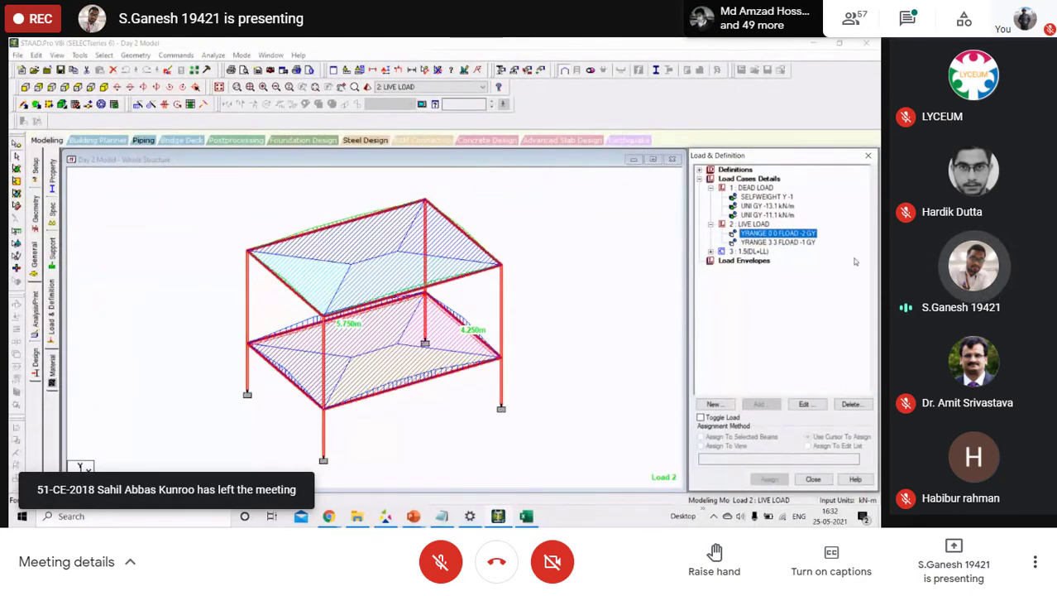
double_click(777, 234)
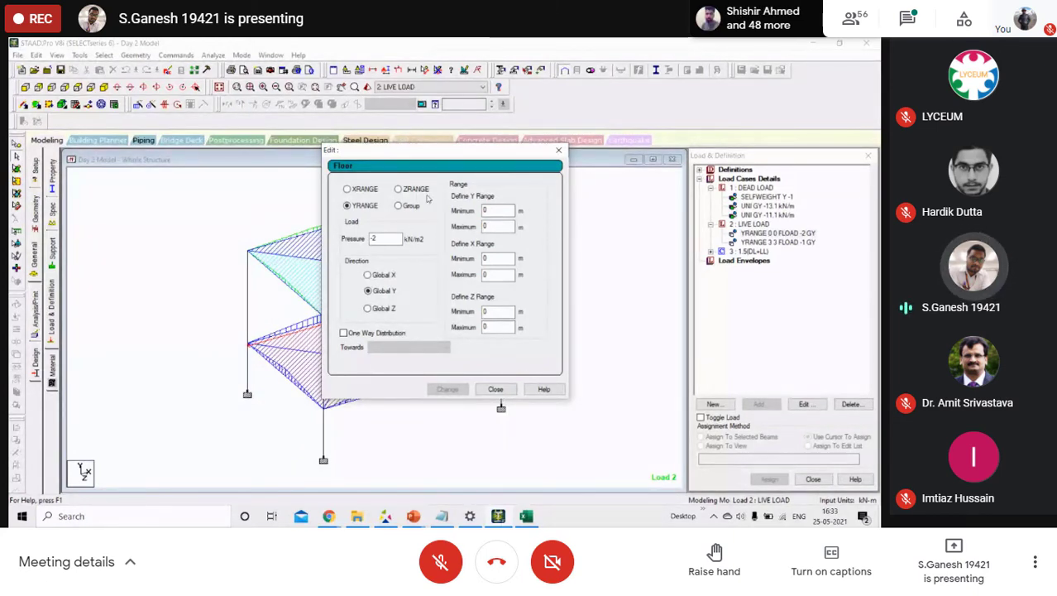
Close the YRANGE 0 0 floor load and inspect the YRANGE 3 3 floor load's range and pressure definition.
left_click_drag(448, 152, 591, 119)
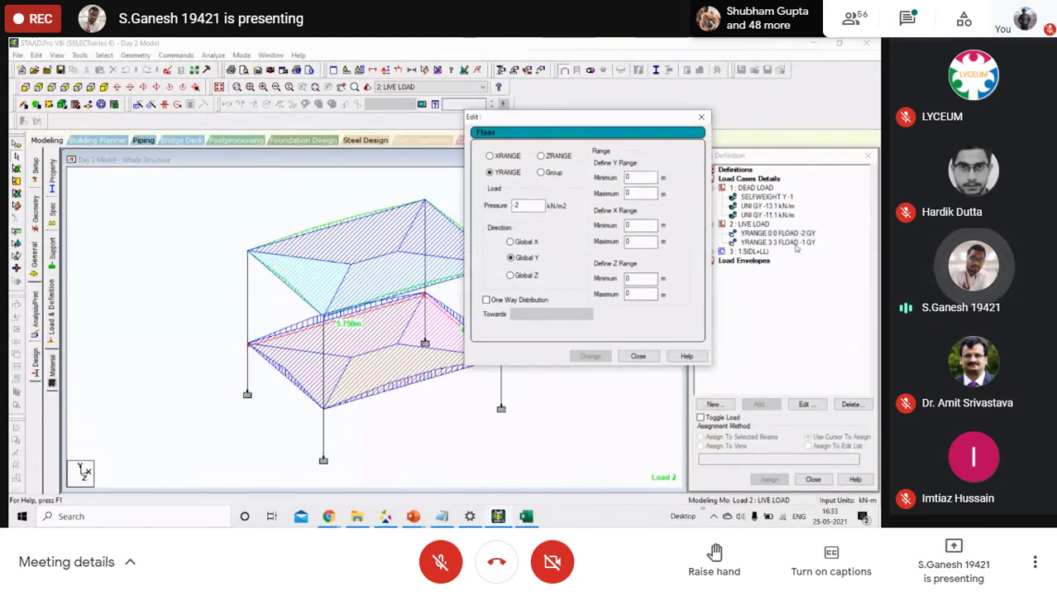
left_click(639, 355)
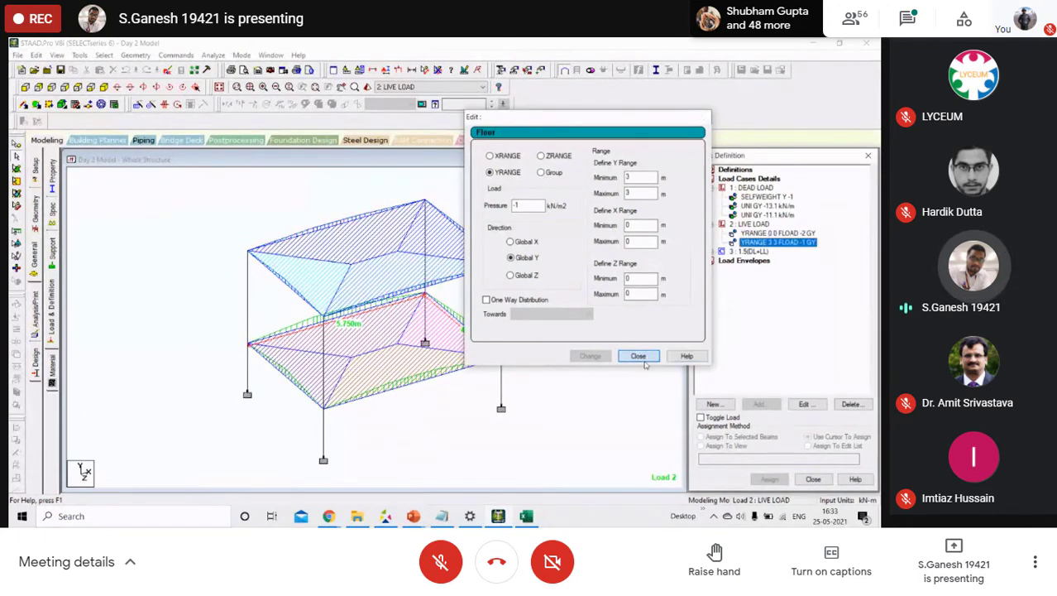
double_click(796, 245)
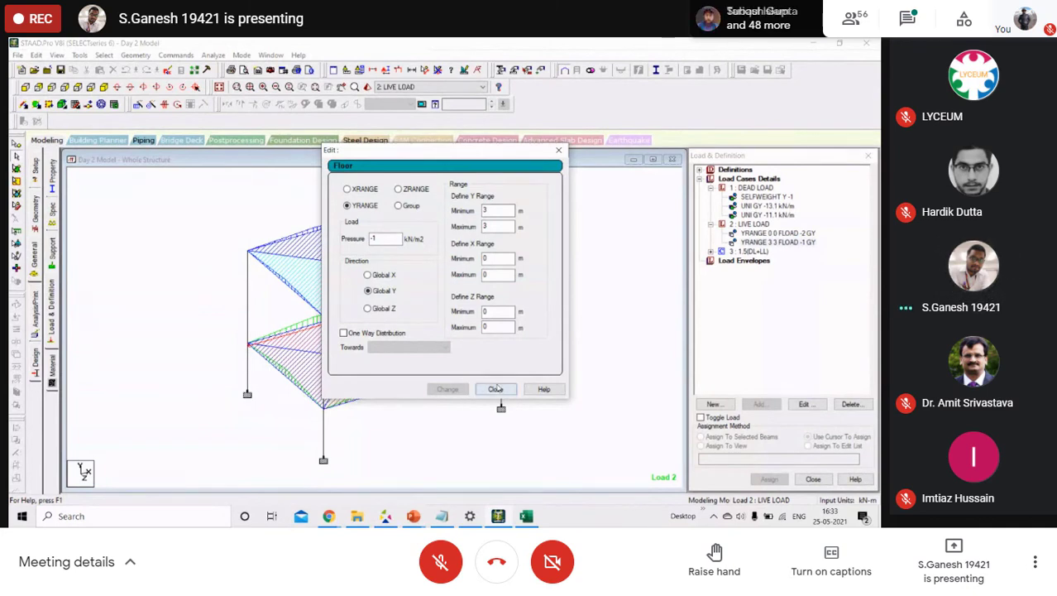
left_click(496, 389)
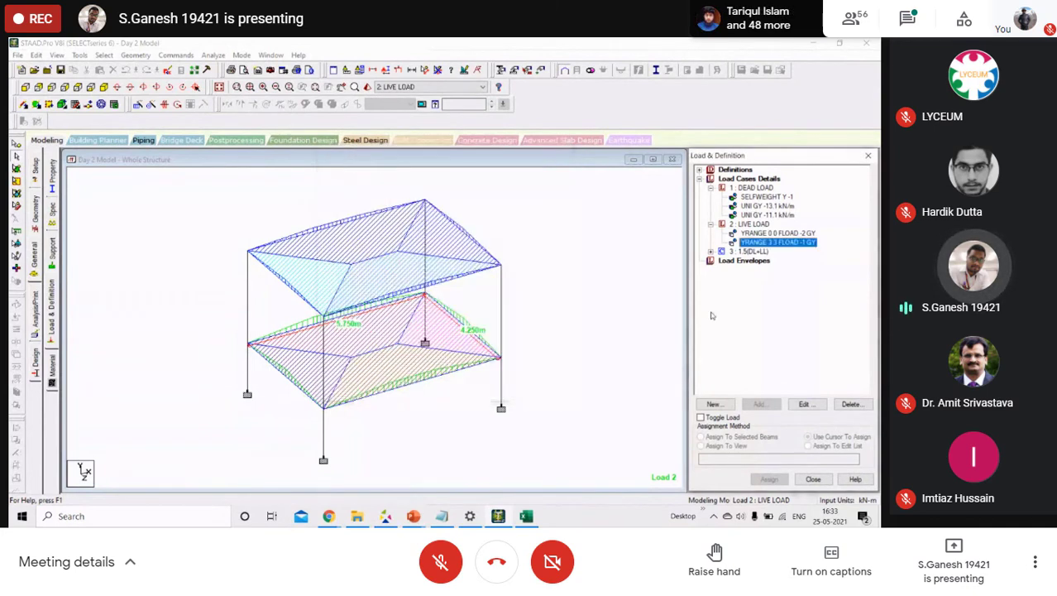
left_click(654, 265)
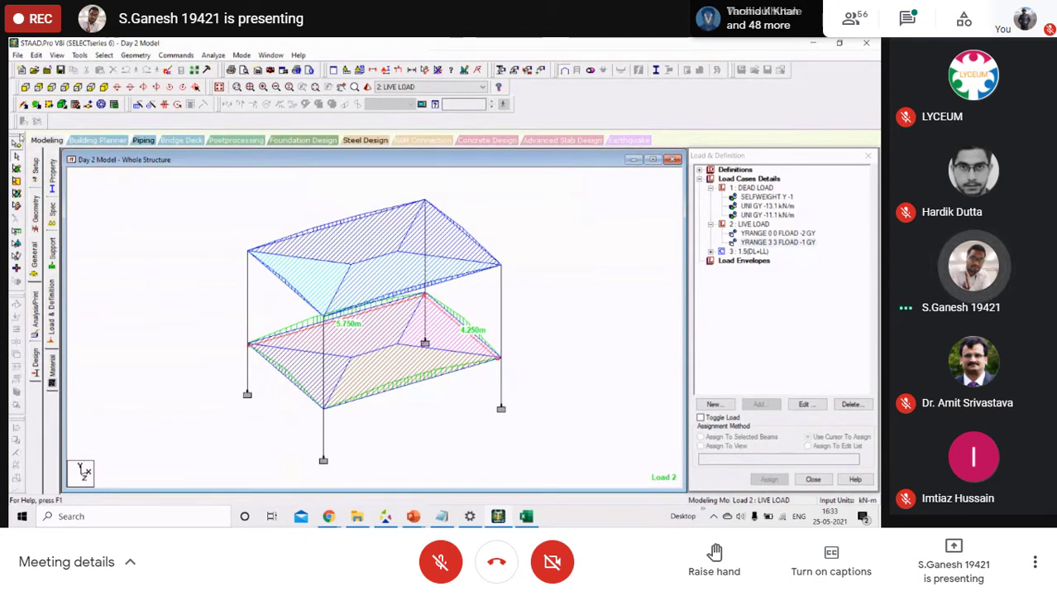
Create a new Space model named "Day -2 r" with metre and kilonewton units, ready for adding beams.
left_click(22, 71)
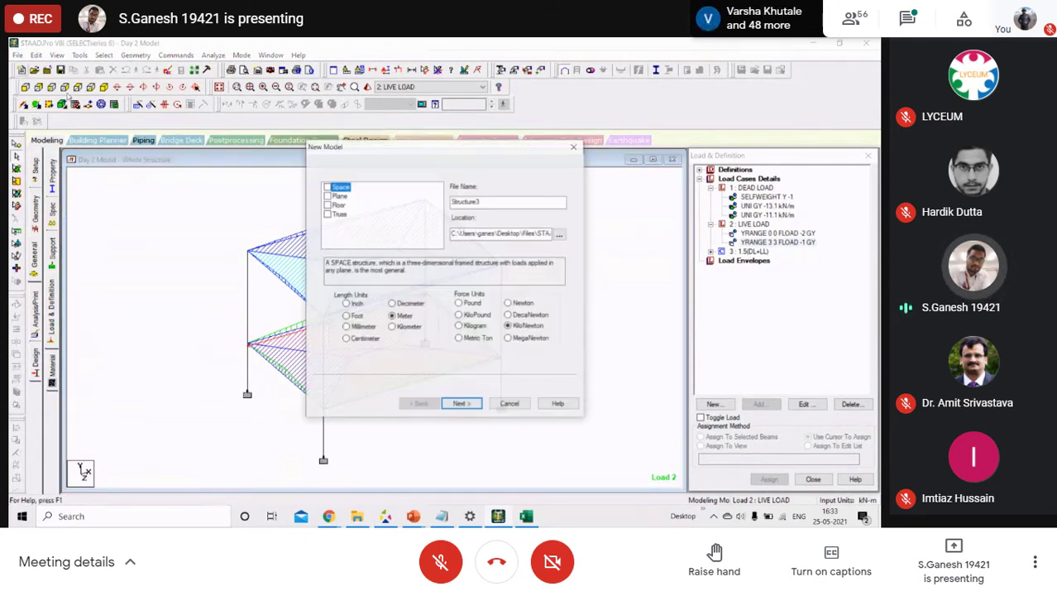
left_click(328, 187)
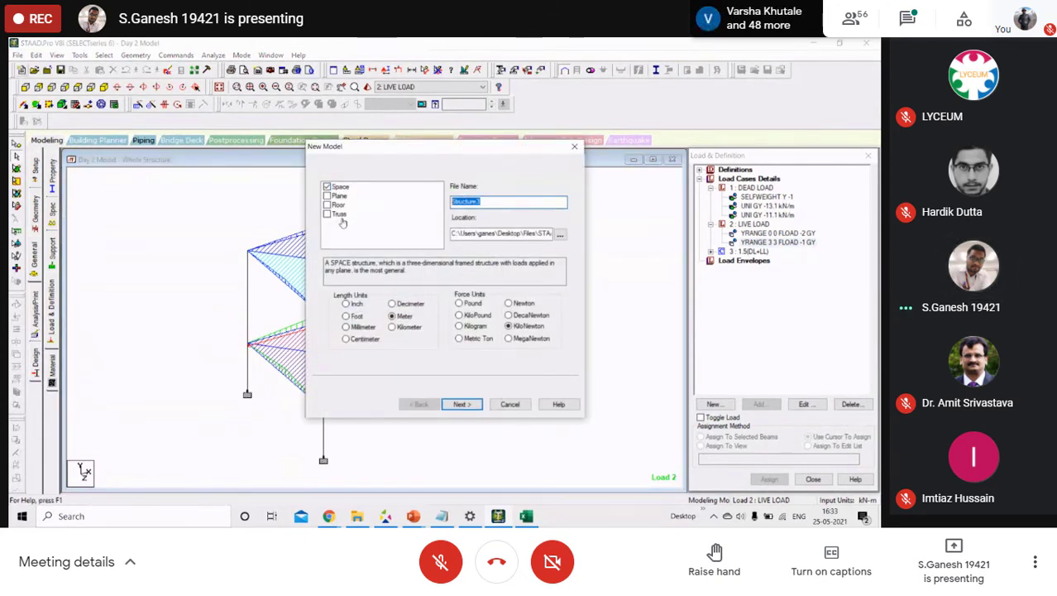
type("Day -2")
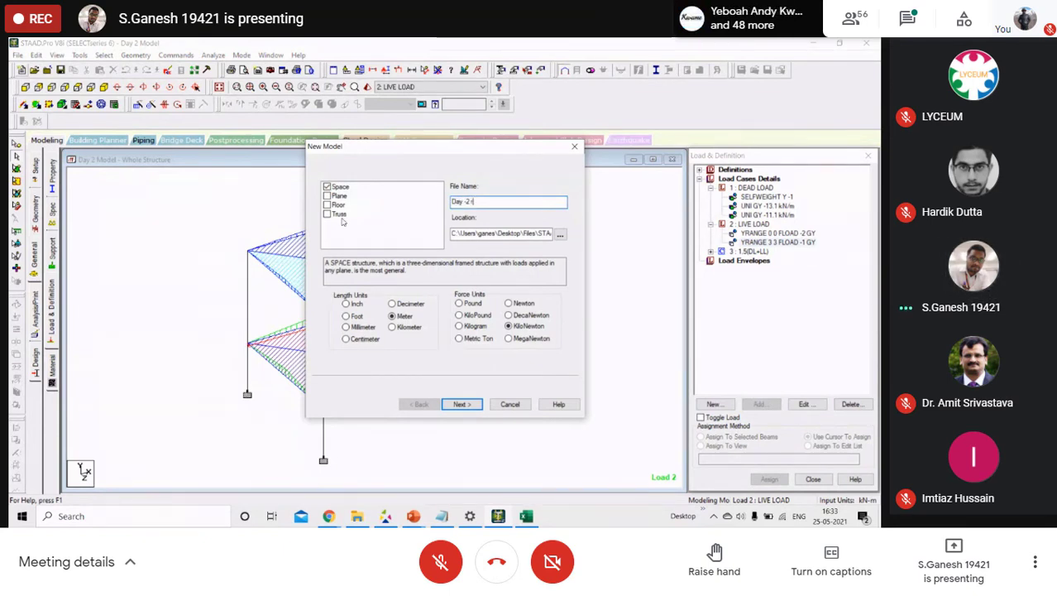
left_click(462, 405)
left_click(463, 404)
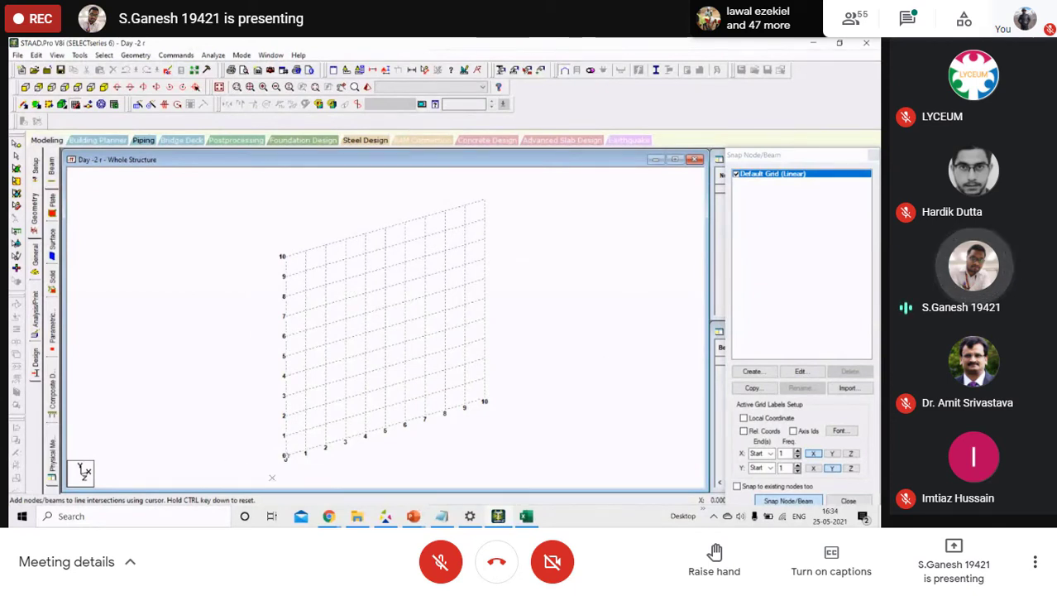
Set the default linear grid's plane to X-Z with 1 m spacing along Z.
left_click(815, 374)
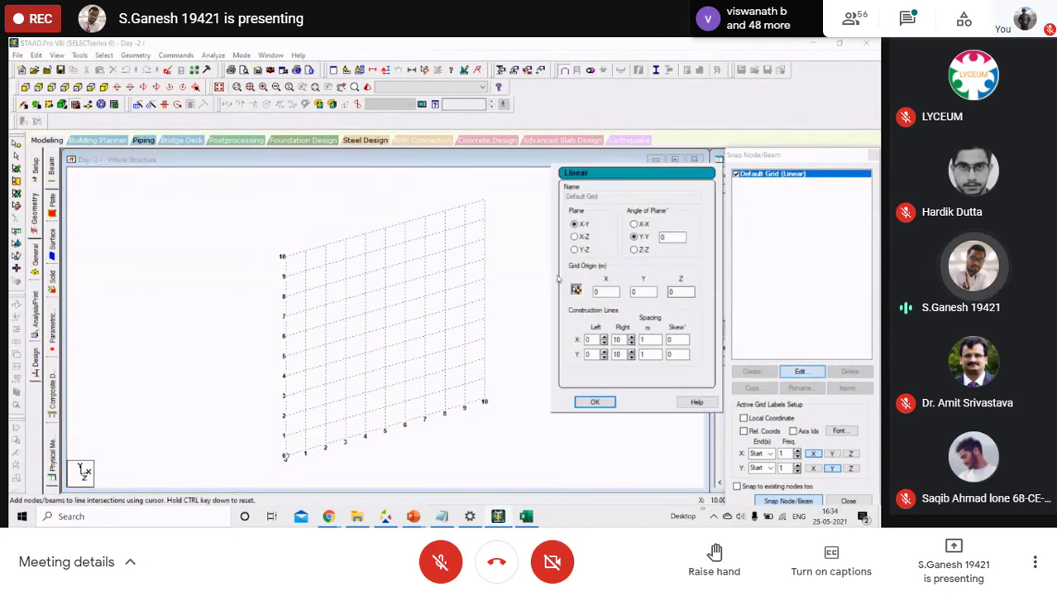
left_click(587, 238)
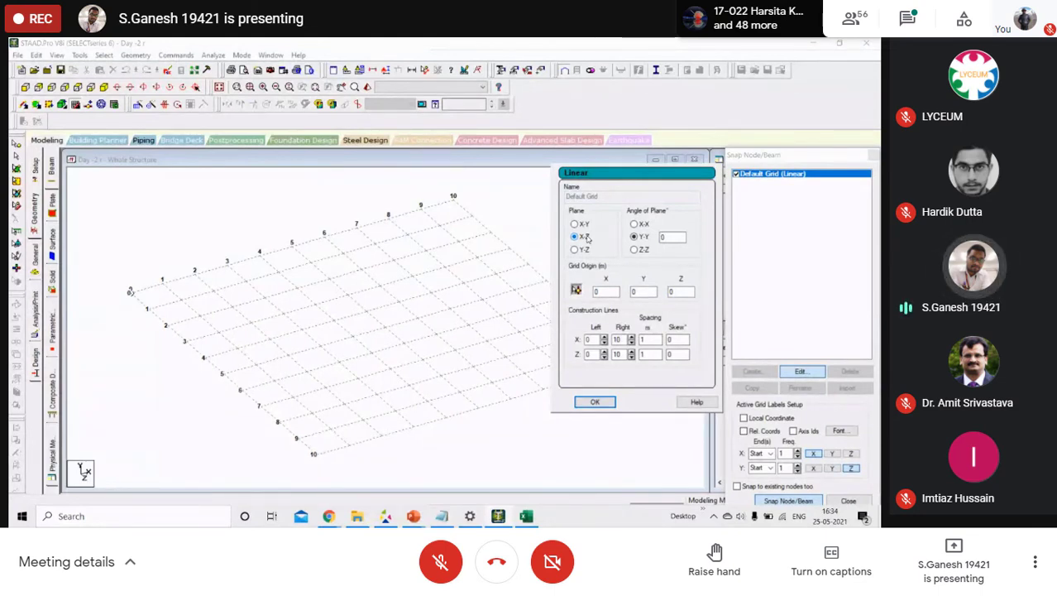
left_click(646, 354)
type("1")
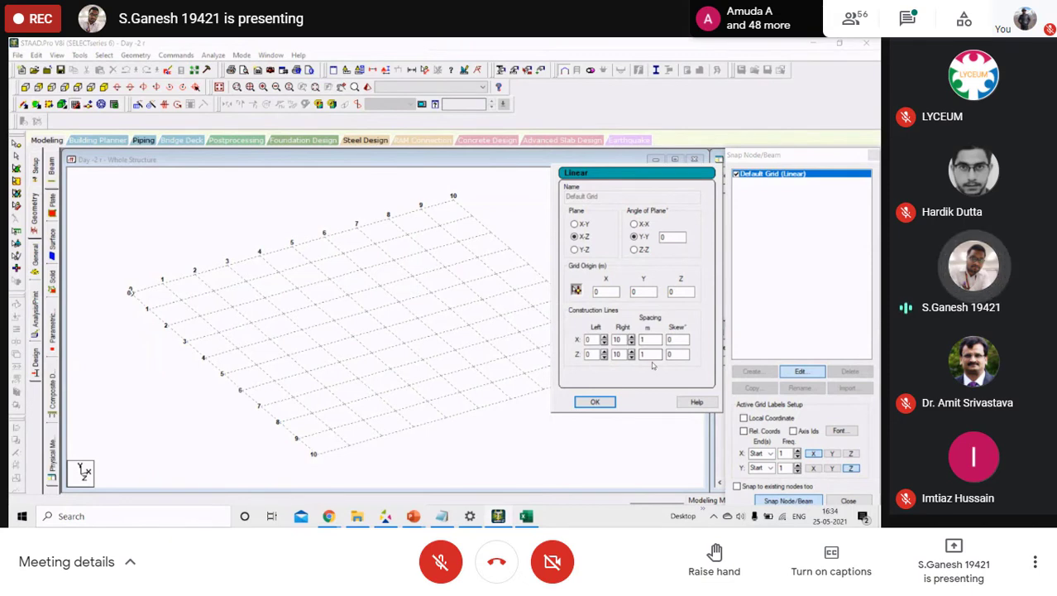
left_click(592, 402)
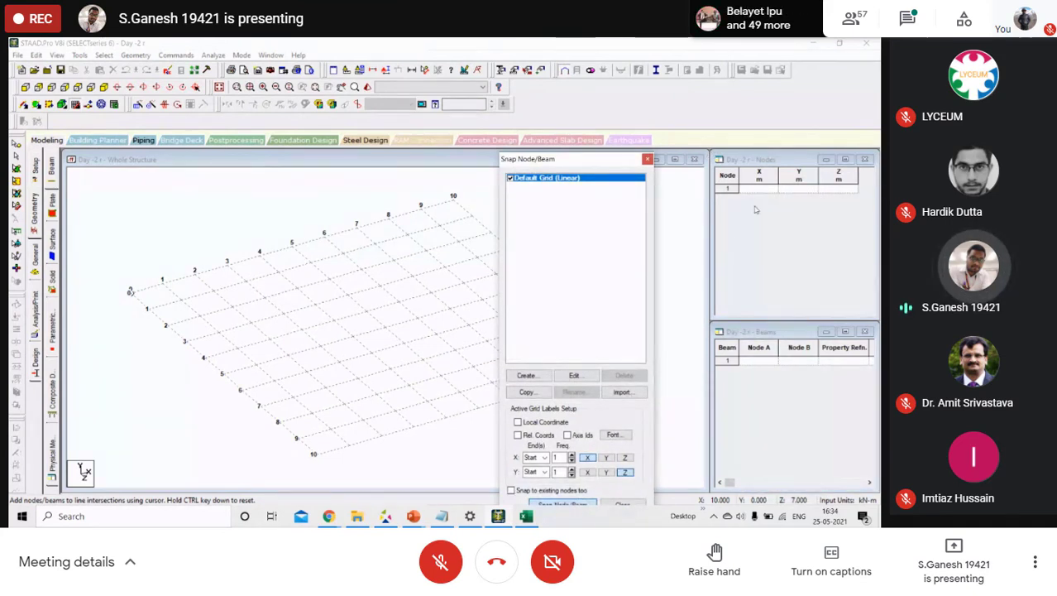
Add node 1 at 0, 0, 0 and node 2 at X 5.75 m in the node coordinate table.
left_click(767, 193)
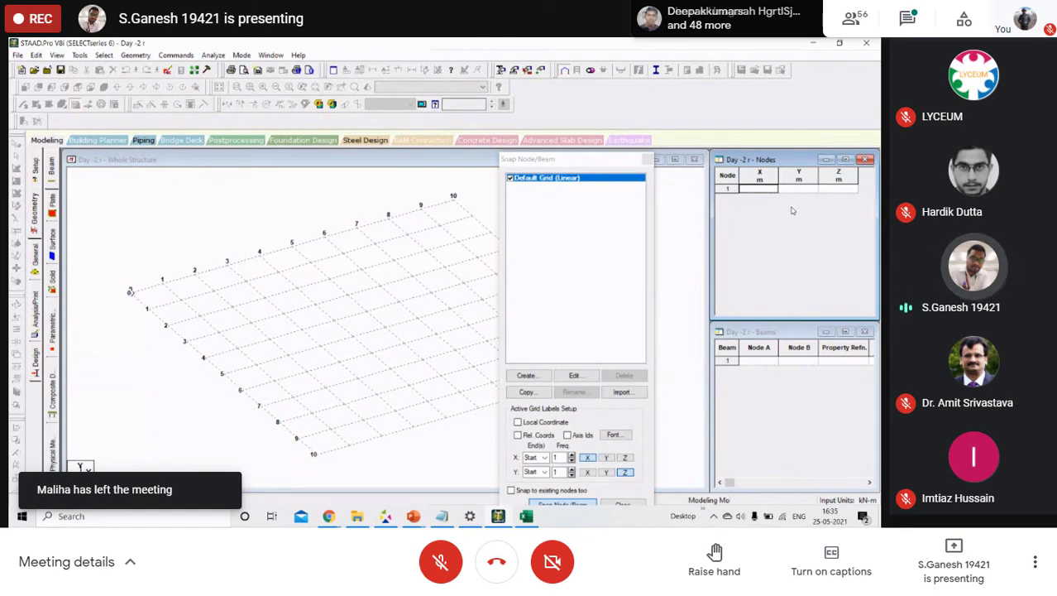
type("0")
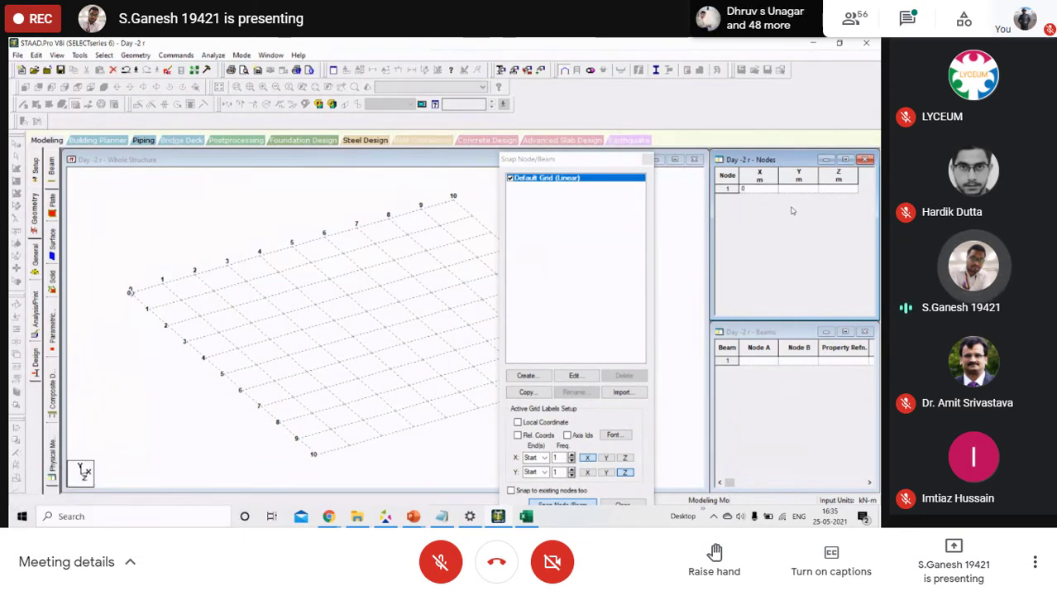
key("Return")
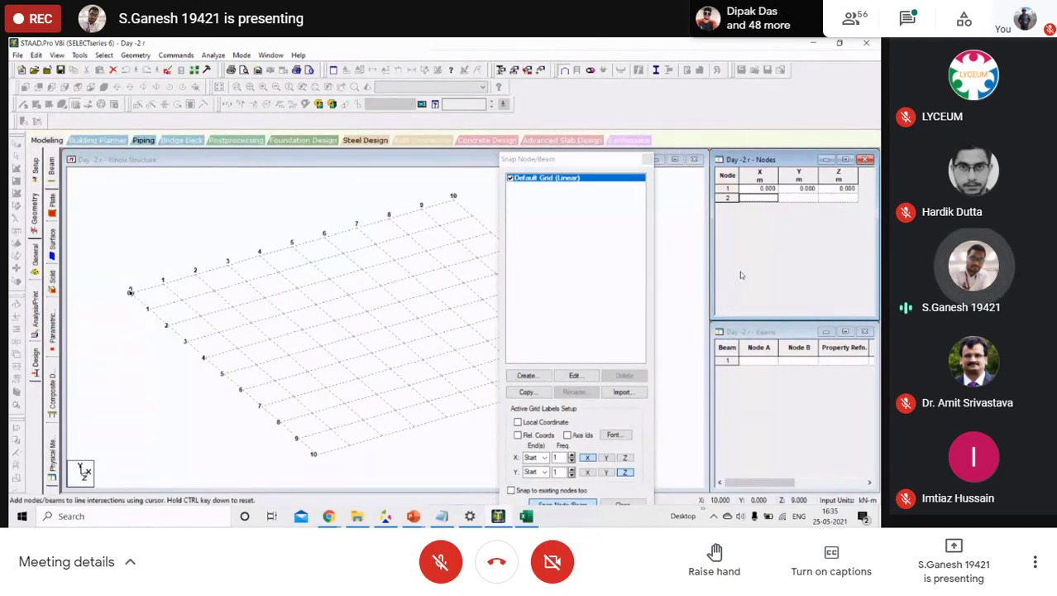
type(".75")
key("Tab")
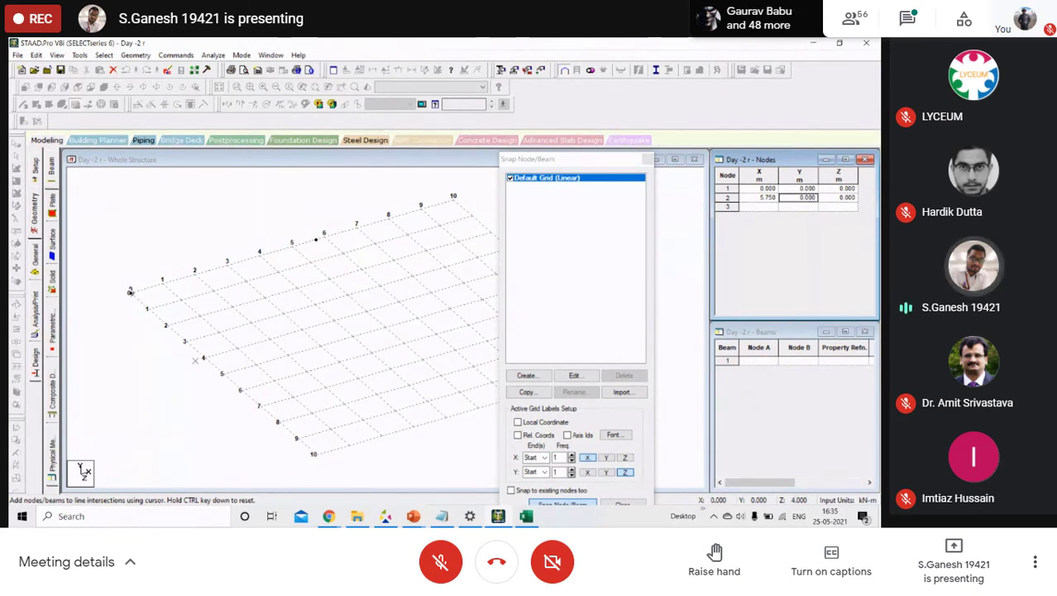
Add node 3 at X 0, Y 0, Z 4.25 m in the node coordinate table.
left_click(763, 208)
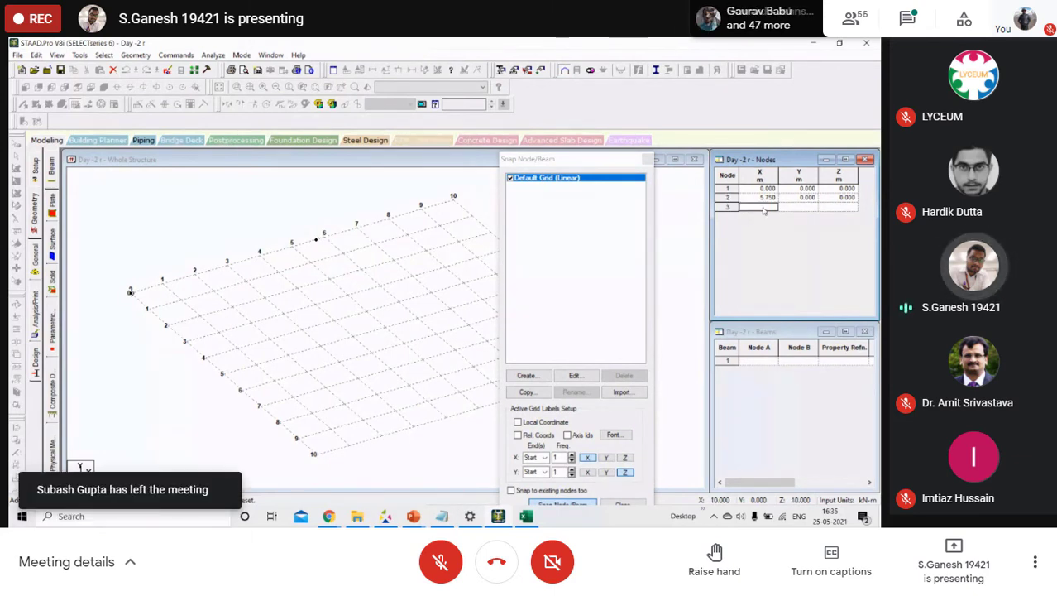
type("0")
key("Tab")
key("Tab")
type("4.25")
key("Return")
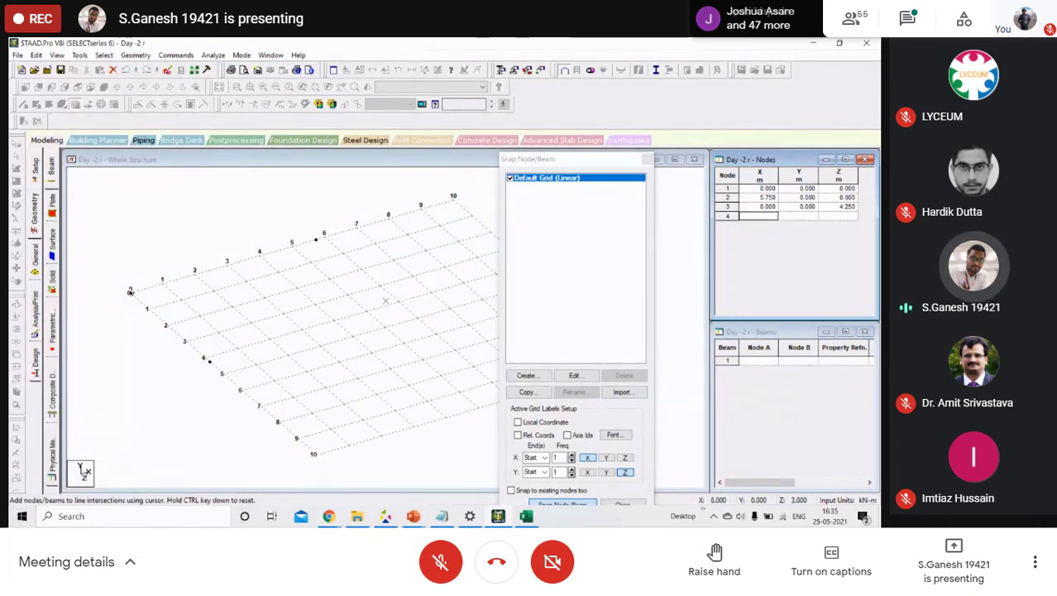
Add node 4 at X 5.75 m, Y 0, Z 4.25 m in the node coordinate table.
type("5")
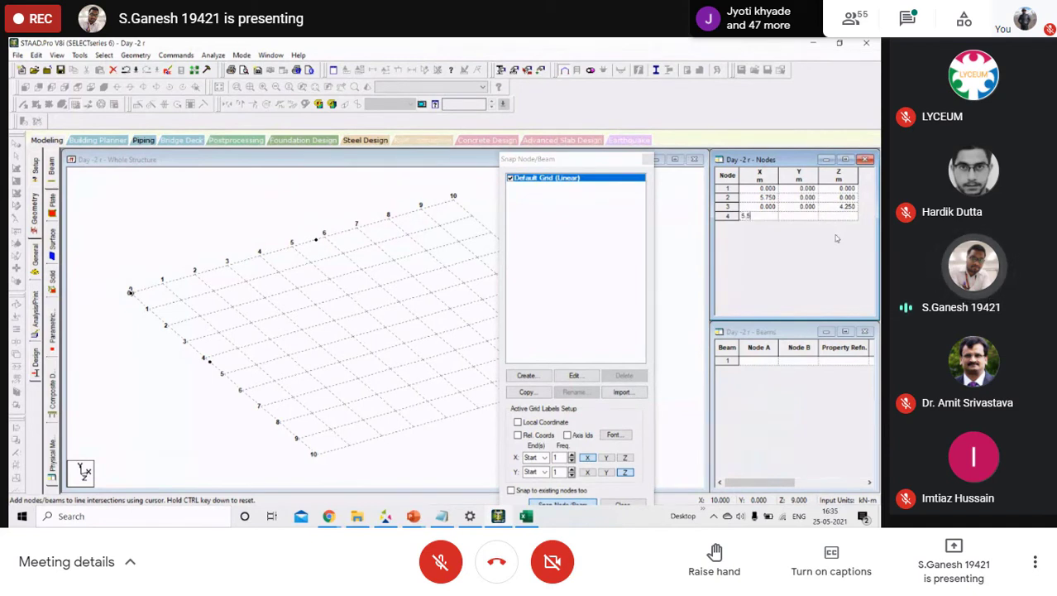
type(".75")
key("Tab")
key("Tab")
type("4")
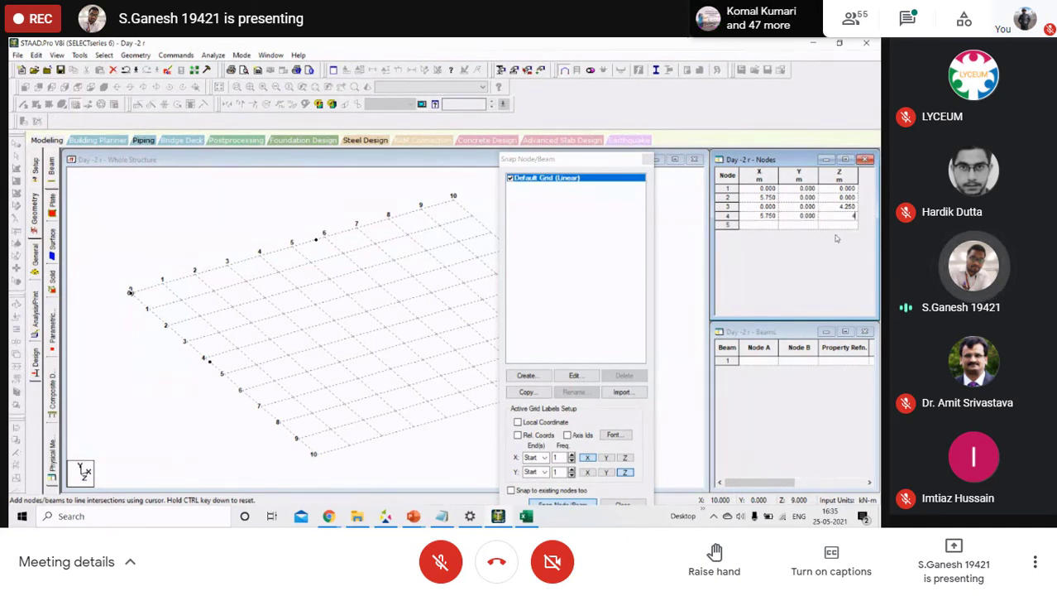
type(".25")
key("Tab")
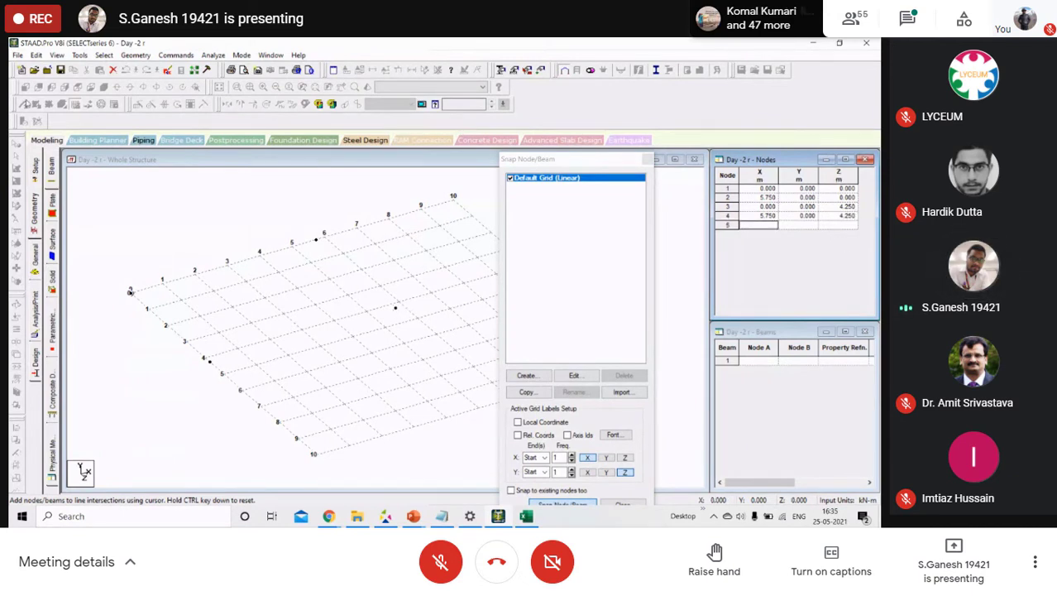
Close the Snap Node/Beam grid and activate the Add Beams tool.
left_click(395, 307)
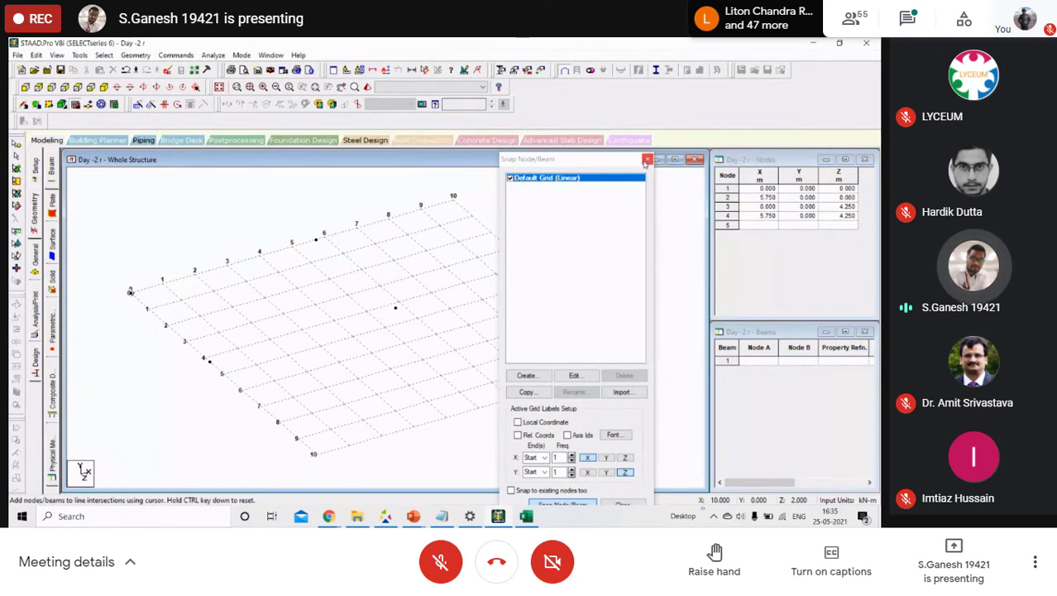
left_click(648, 159)
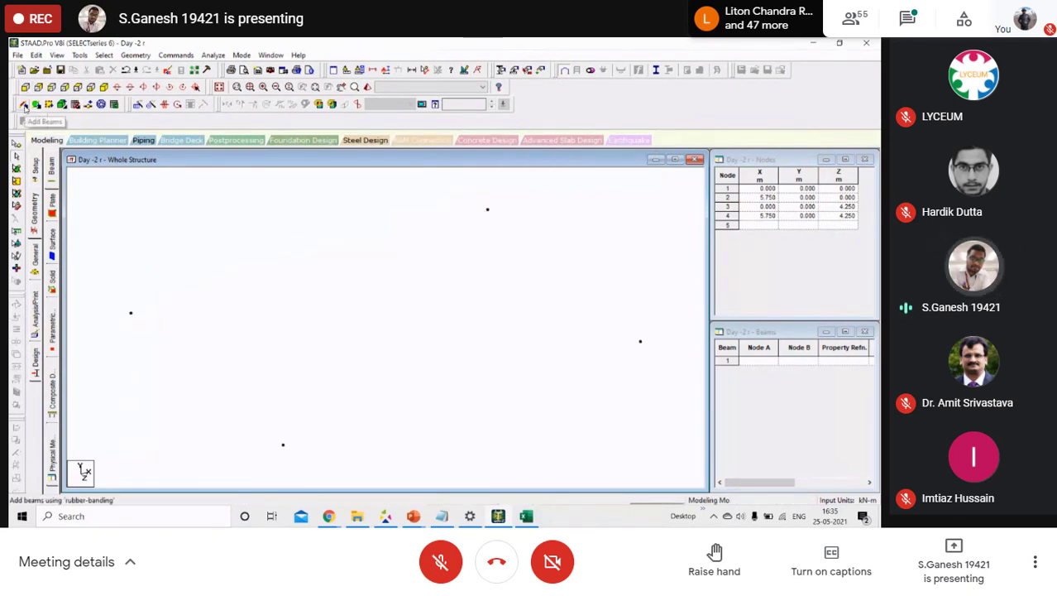
left_click(24, 104)
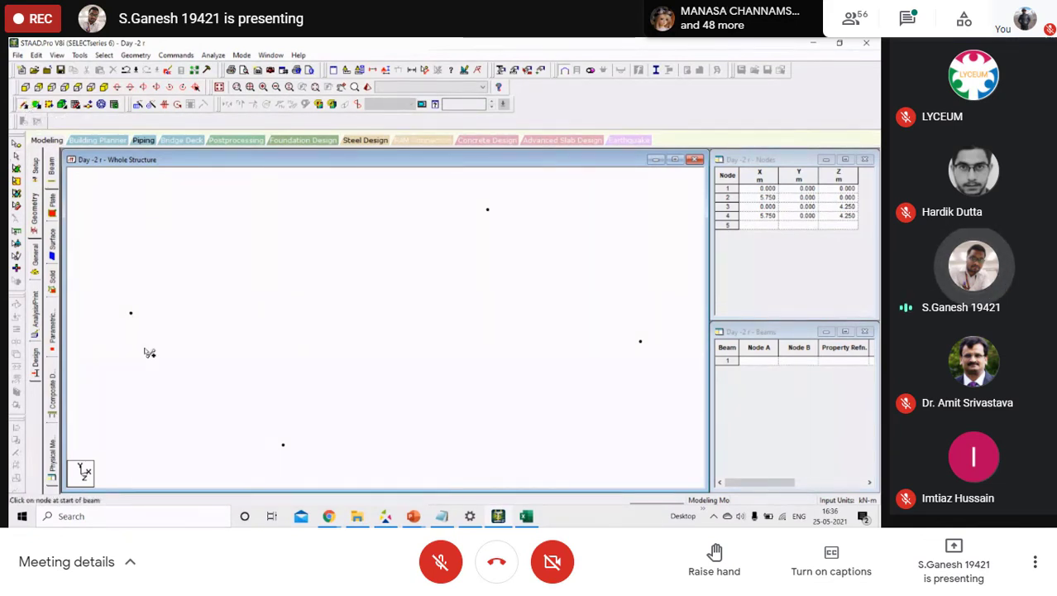
Connect the four nodes with beams 1-2, 3-4, 3-1 and 4-2 to form a closed rectangle.
left_click_drag(132, 313, 488, 211)
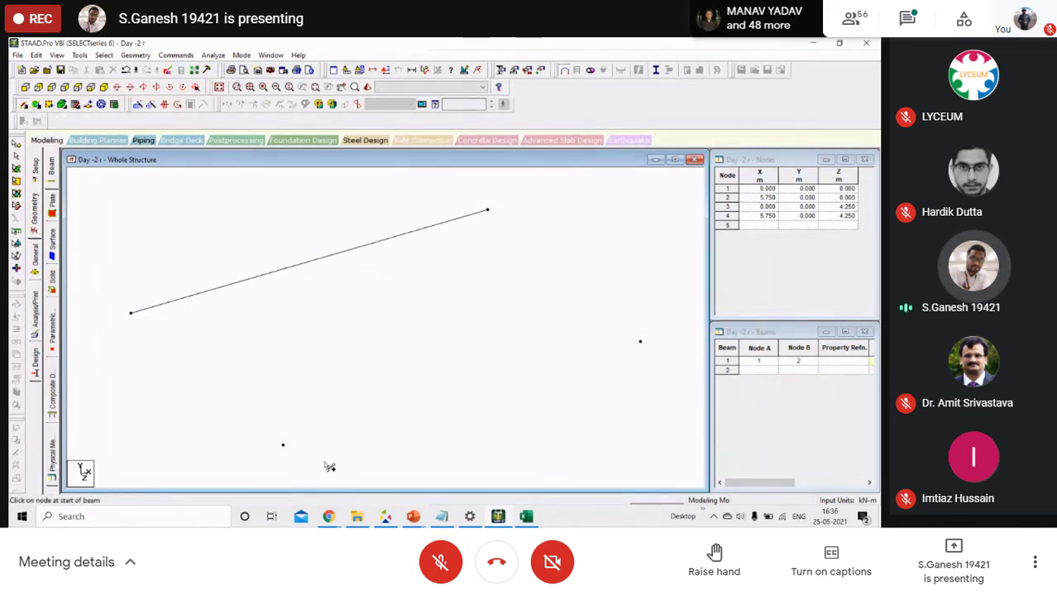
left_click_drag(284, 447, 641, 343)
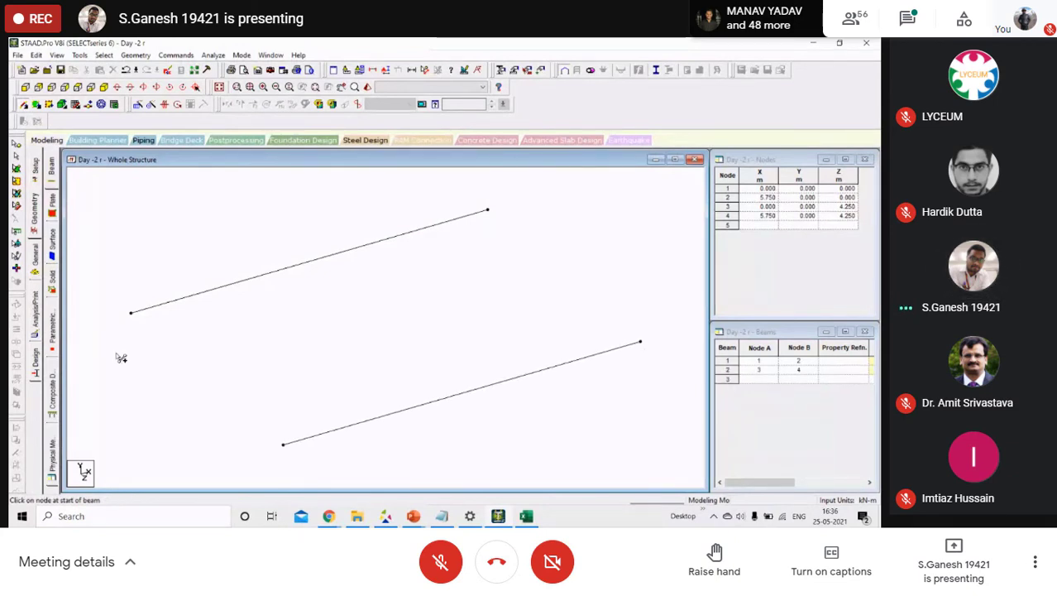
left_click_drag(284, 444, 131, 313)
mouse_move(641, 342)
left_mouse_down()
mouse_move(479, 208)
mouse_move(487, 211)
left_mouse_up()
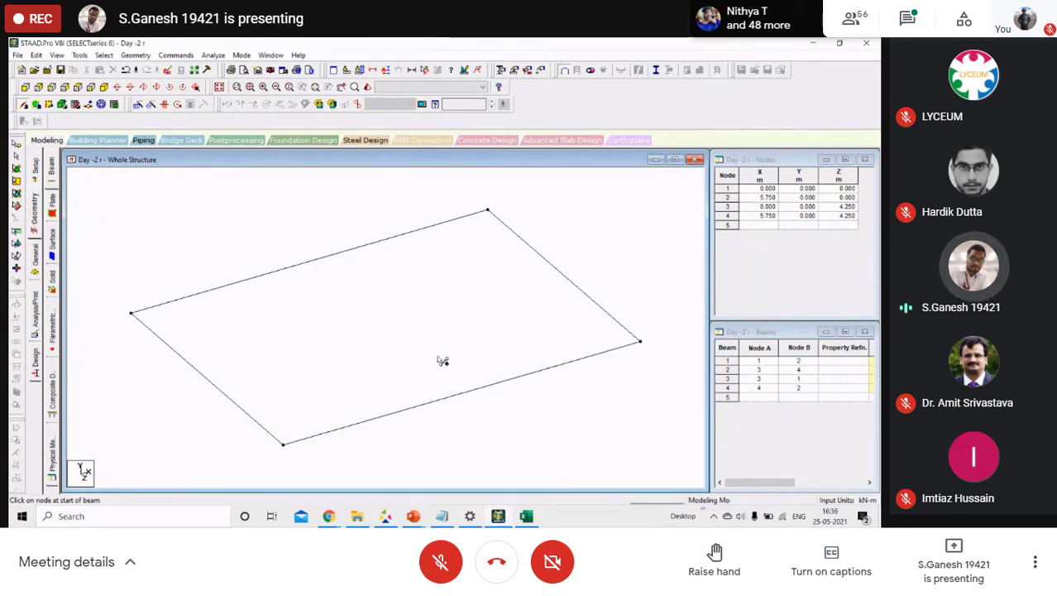
Undo the four beams and the last two nodes, back to just nodes 1 and 2.
key("ctrl+z")
key("ctrl+z")
key("ctrl+z")
key("ctrl+z")
key("ctrl+z")
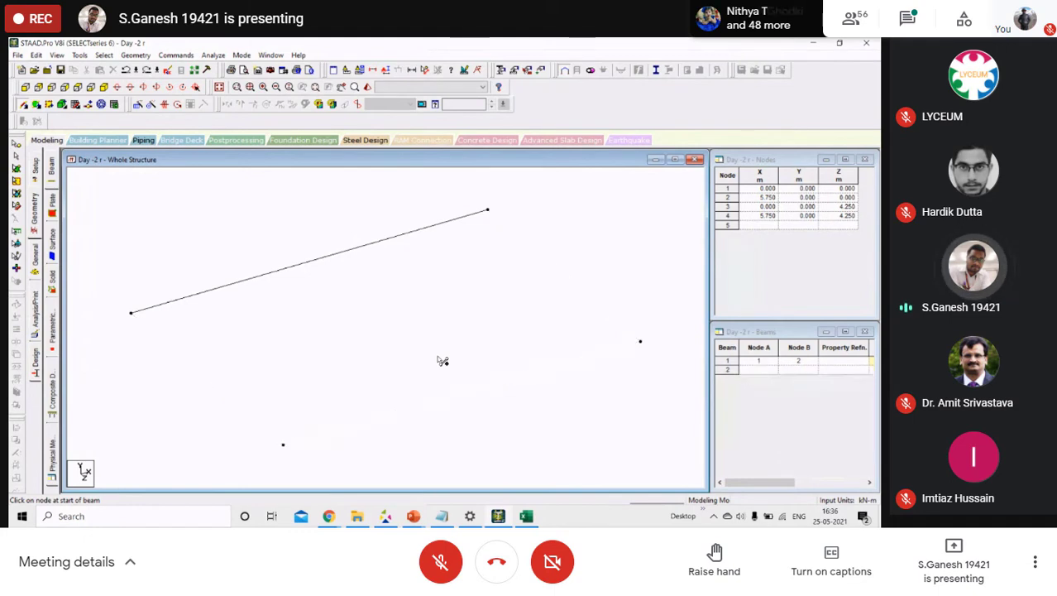
key("ctrl+z")
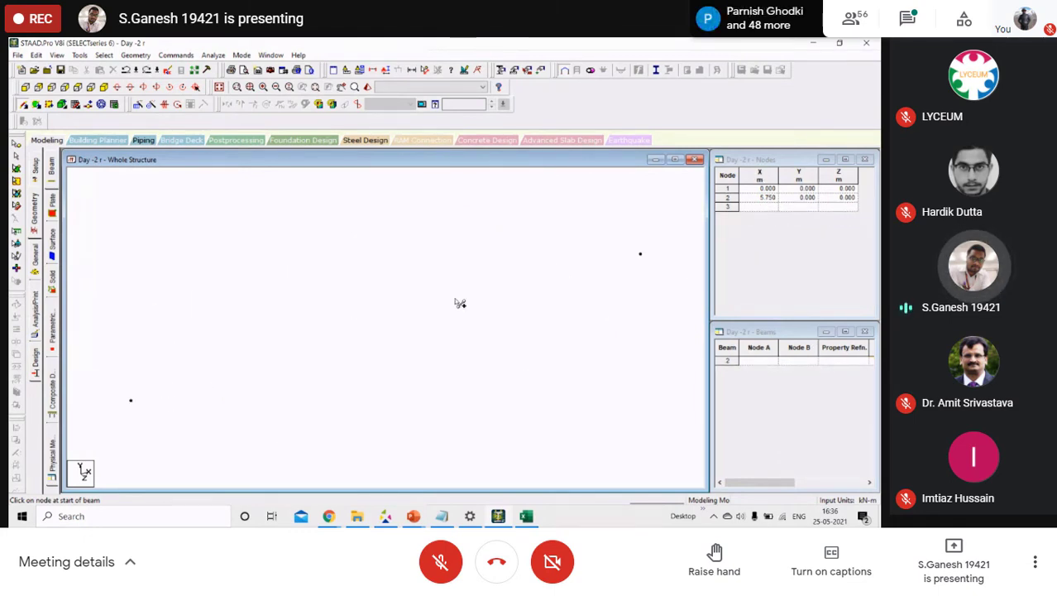
Draw a beam from node 1 to node 2 and select that beam.
mouse_move(131, 402)
left_mouse_down()
mouse_move(626, 299)
mouse_move(640, 253)
left_mouse_up()
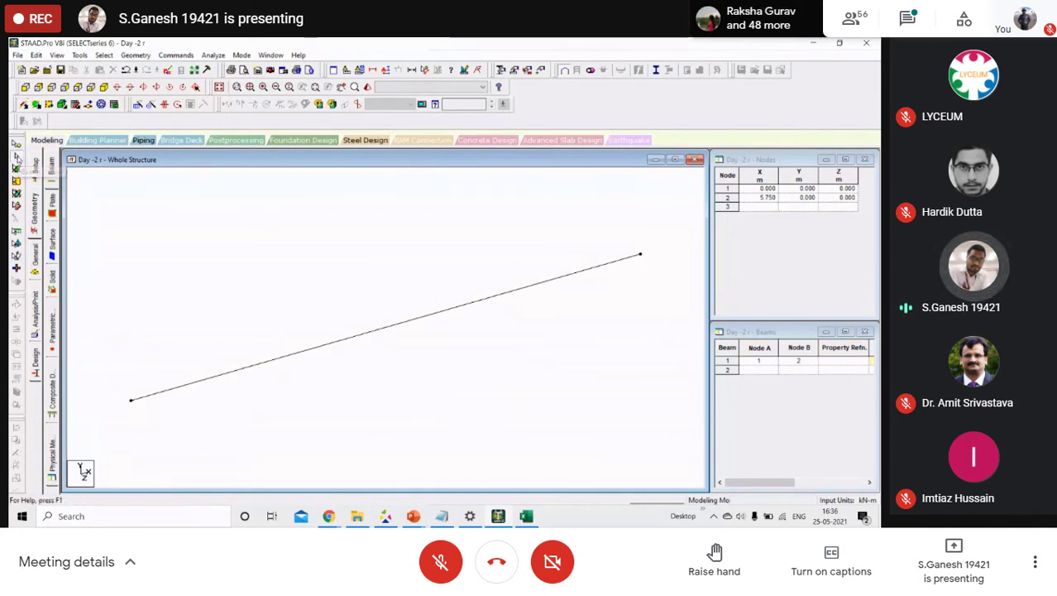
scroll(129, 256, "down", 1)
left_click_drag(124, 235, 625, 452)
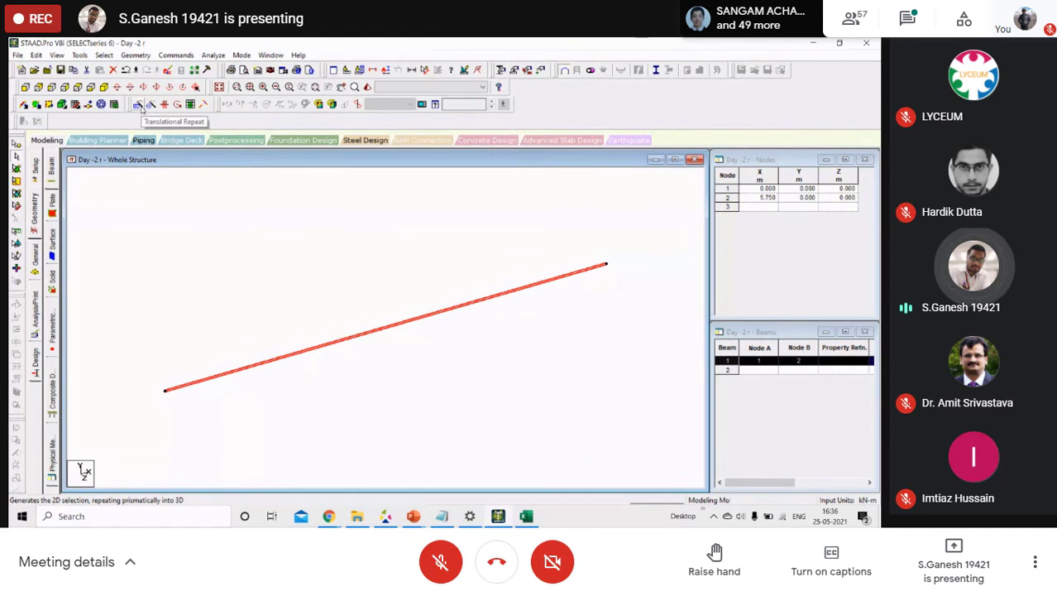
Repeat the selected beam once in the global Z direction at 4.25 m spacing using Translational Repeat with Link Steps enabled.
left_click(139, 105)
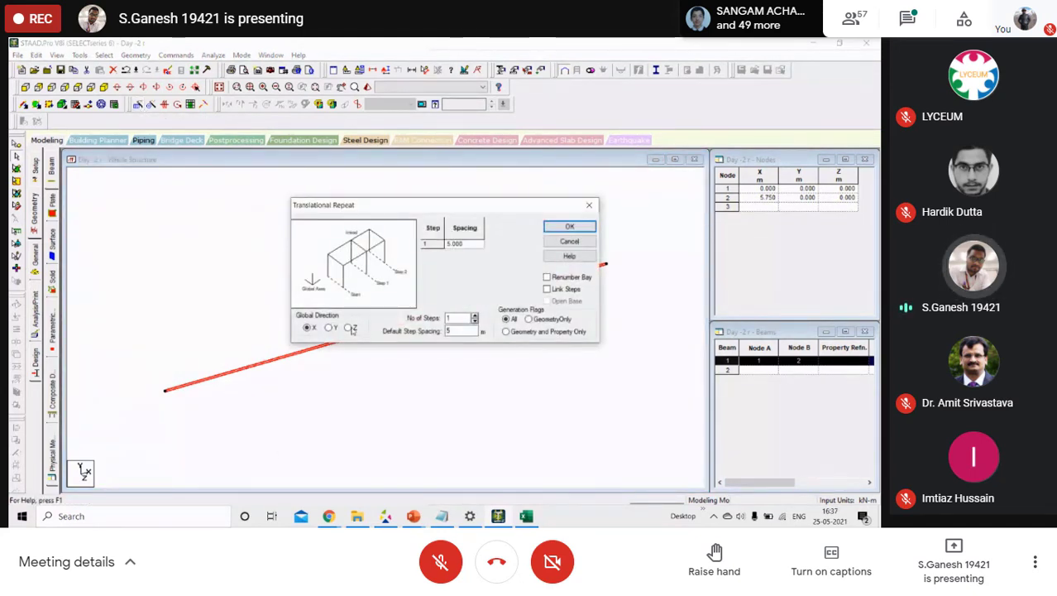
left_click(350, 329)
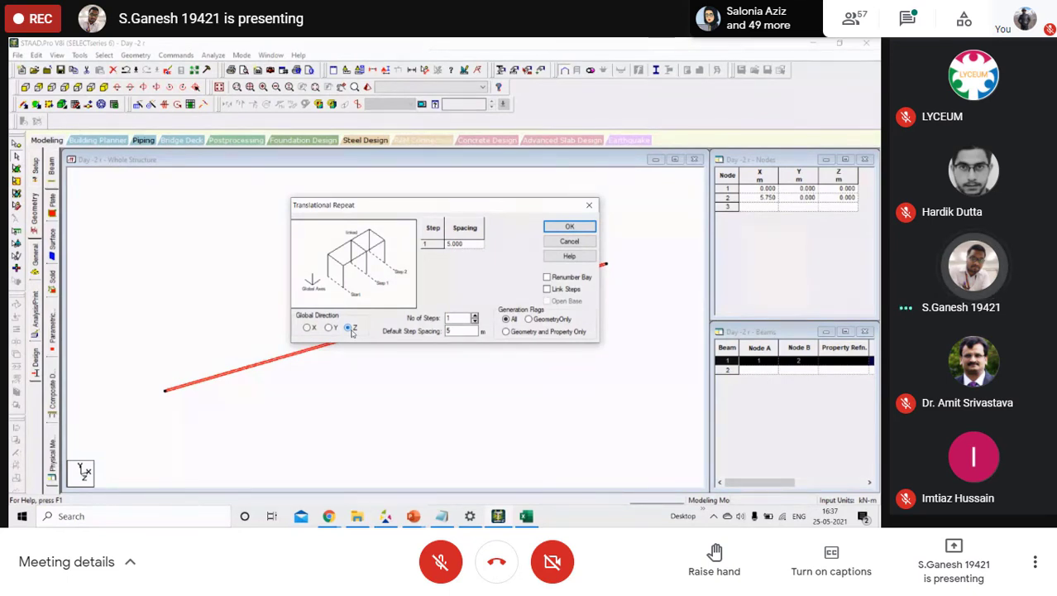
key("Tab")
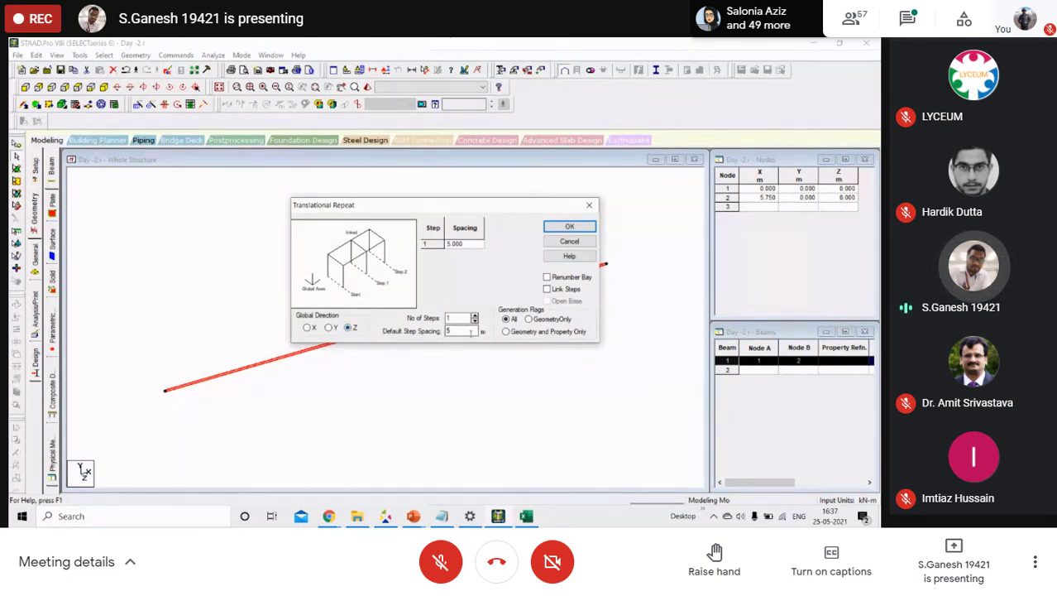
type("4.25")
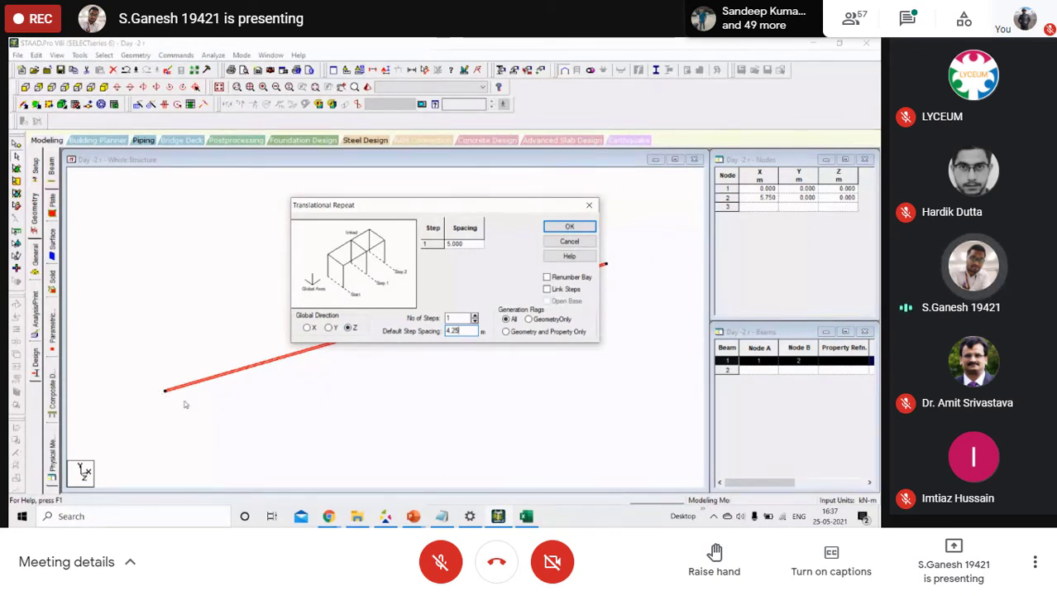
left_click(547, 289)
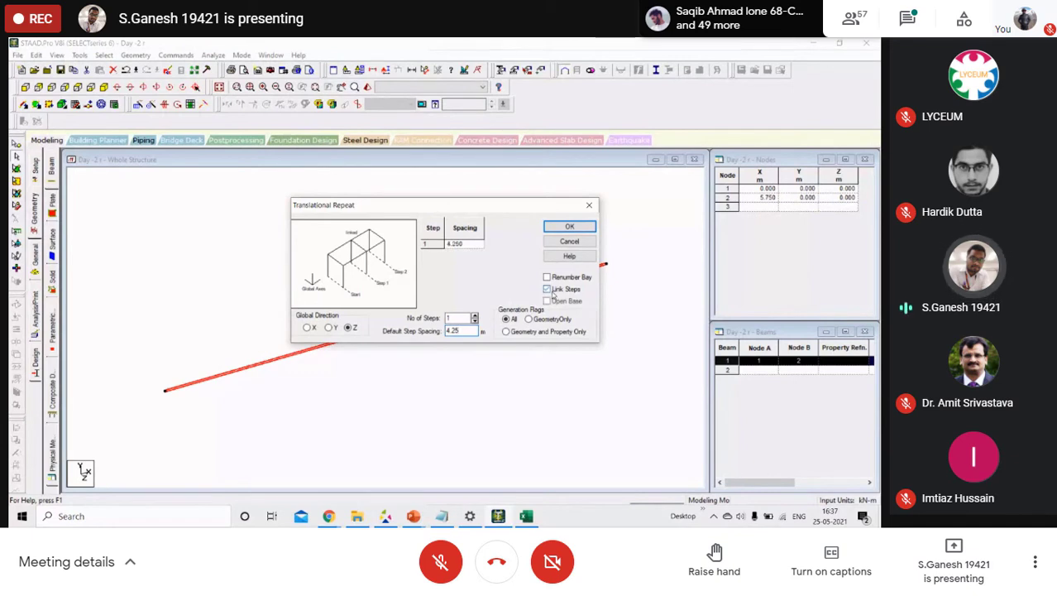
left_click(560, 227)
left_click(541, 381)
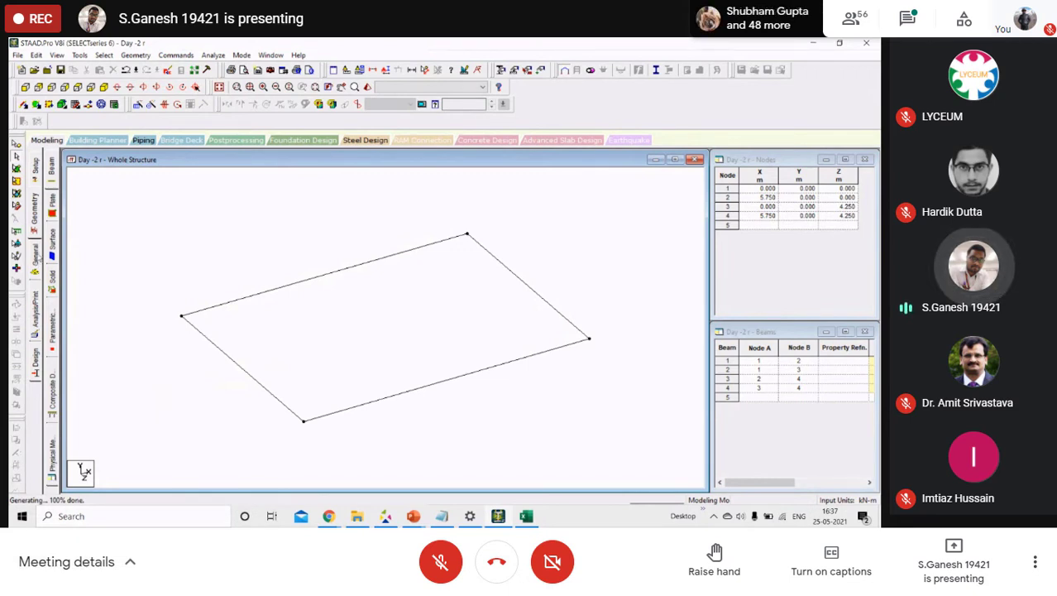
Create primary load case 1 with loading type Dead and the title "Dead load".
left_click(36, 255)
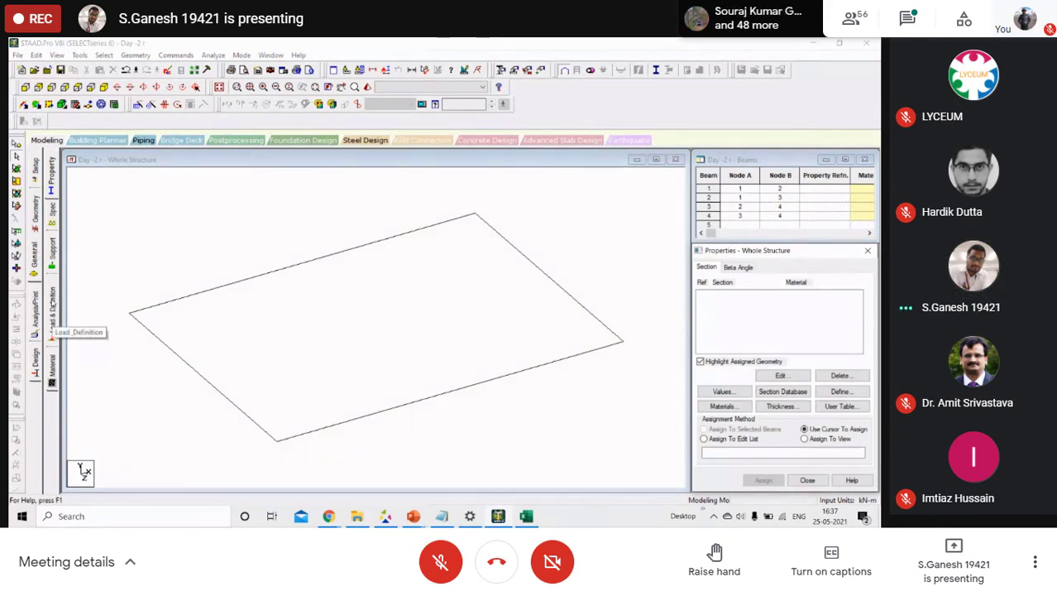
left_click(51, 334)
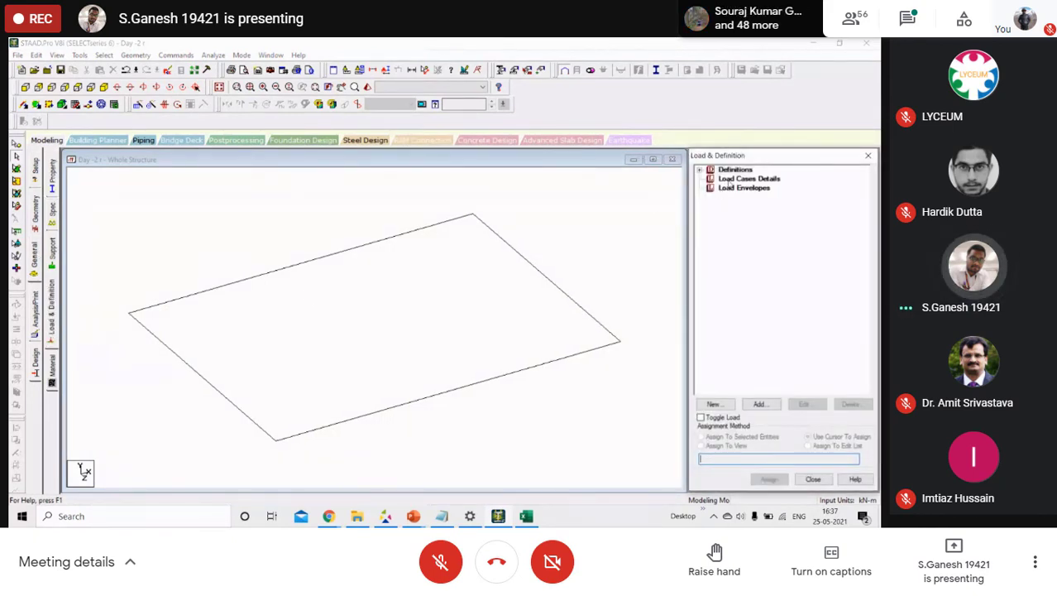
left_click(728, 181)
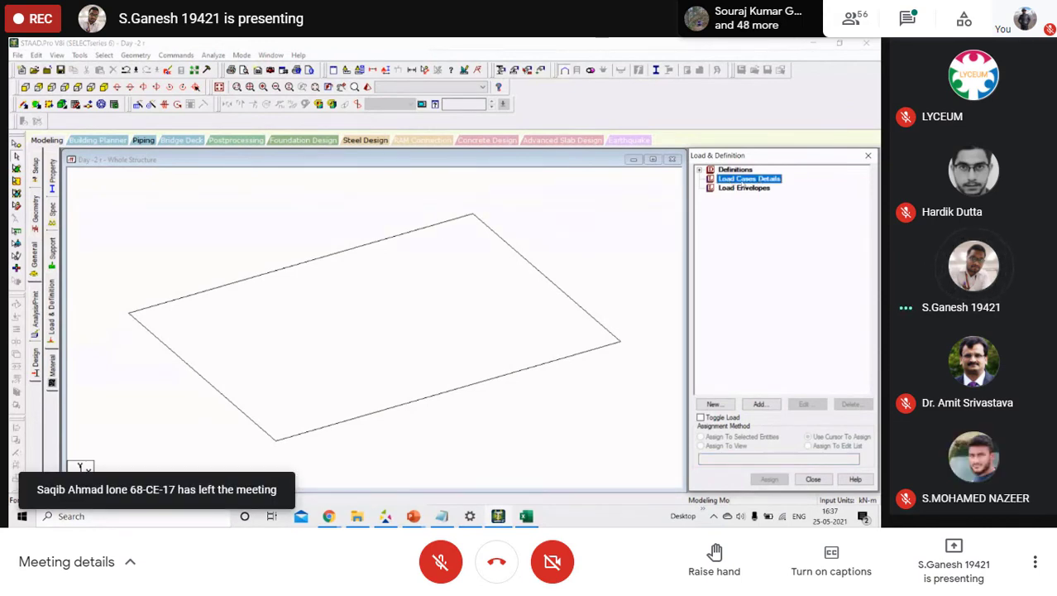
left_click(762, 404)
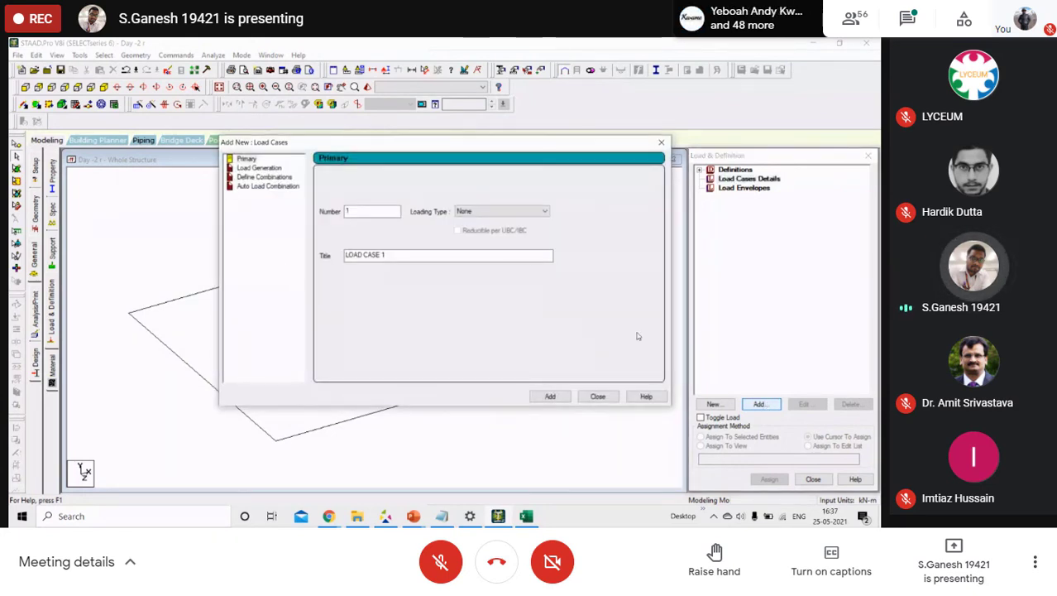
left_click(542, 212)
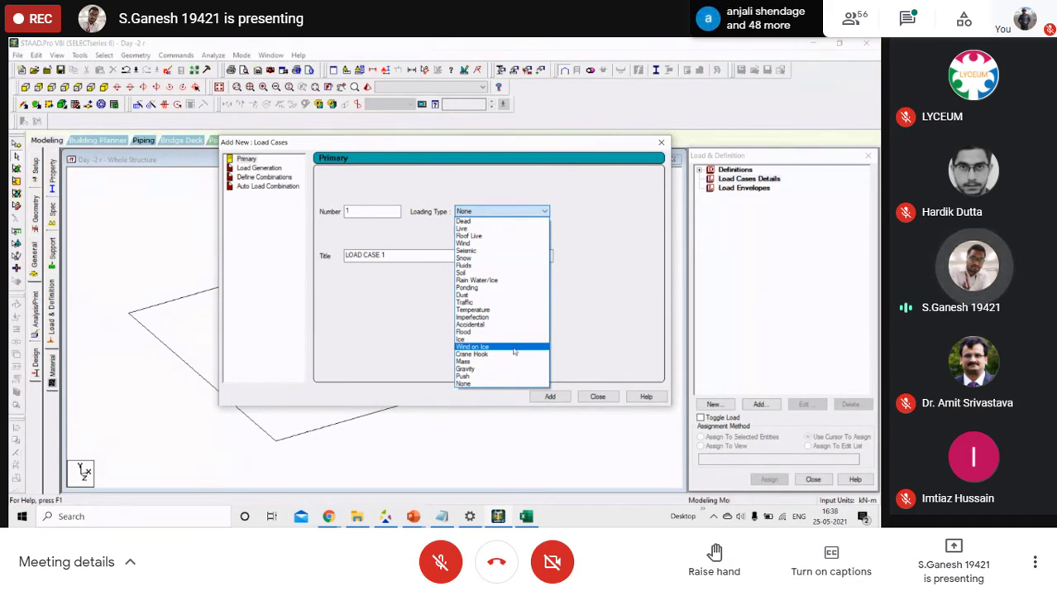
left_click(509, 222)
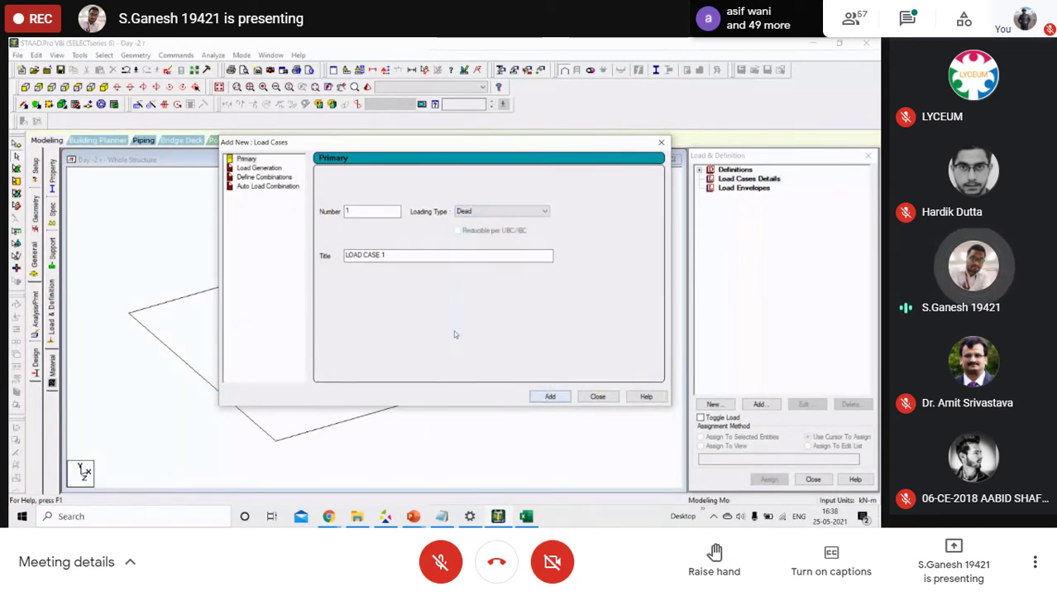
left_click_drag(416, 256, 330, 260)
type("Dead load")
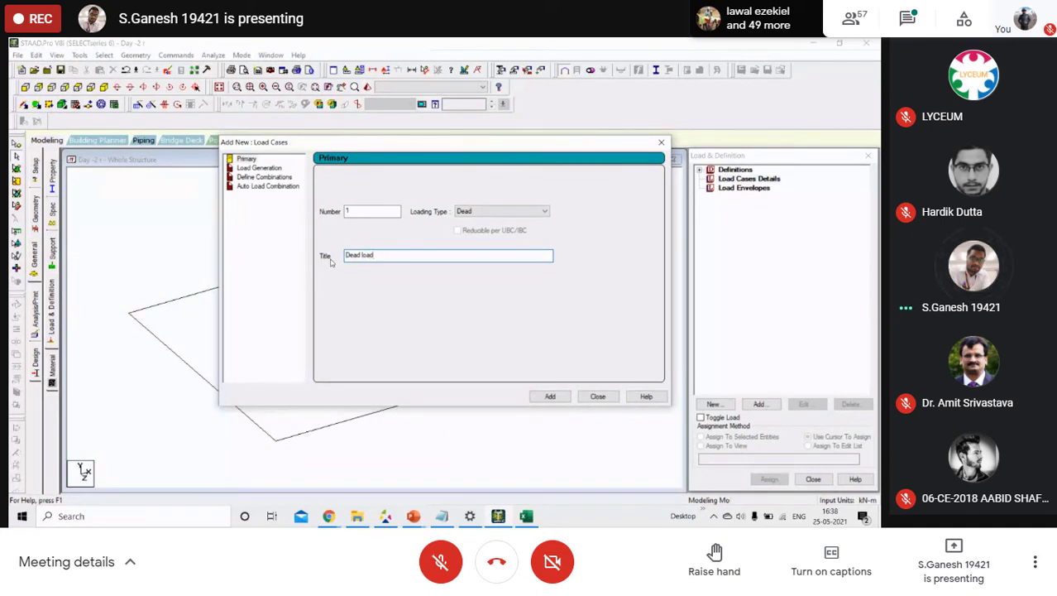
left_click(548, 396)
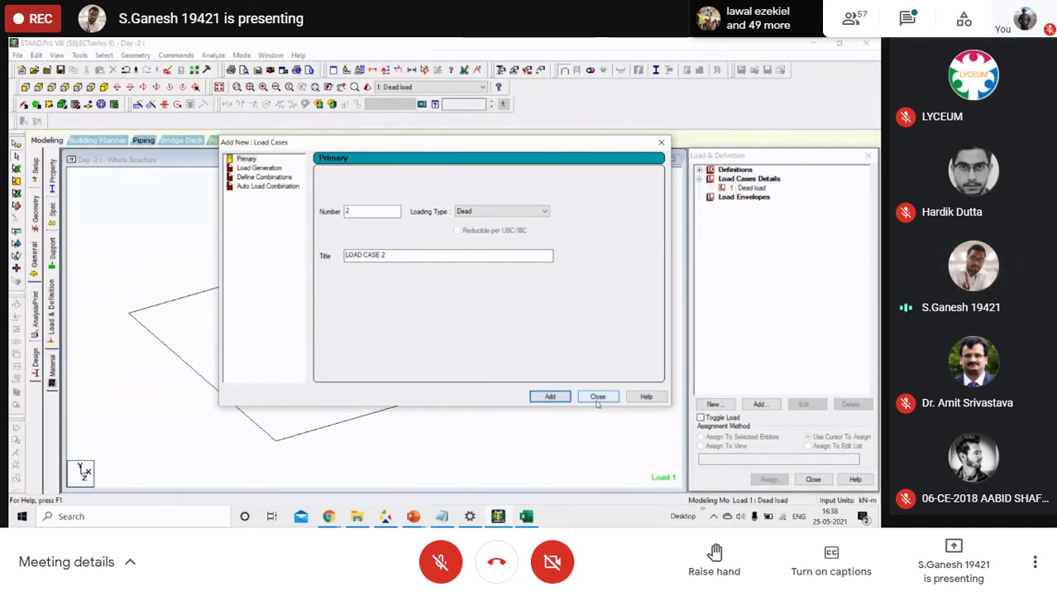
left_click(597, 397)
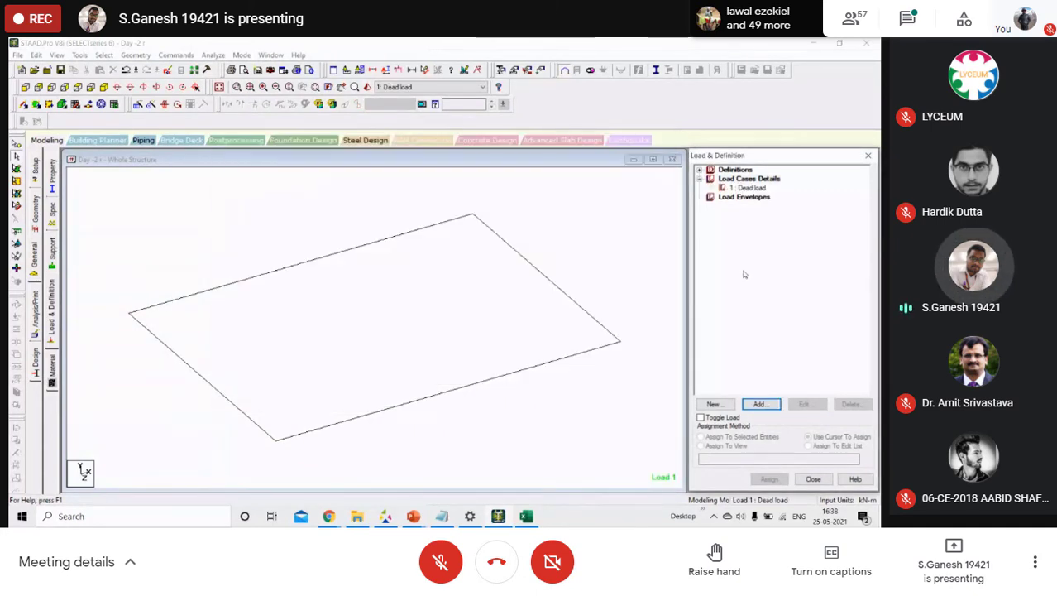
Examine the plate, floor, area and member load item options for the Dead load case, declining the auto save.
left_click(753, 190)
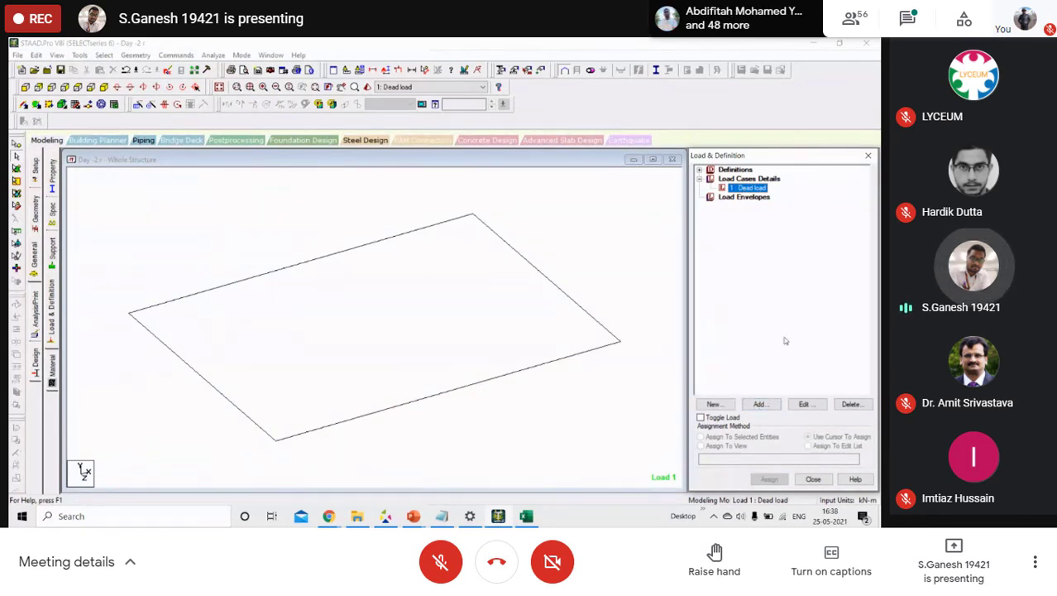
left_click(760, 403)
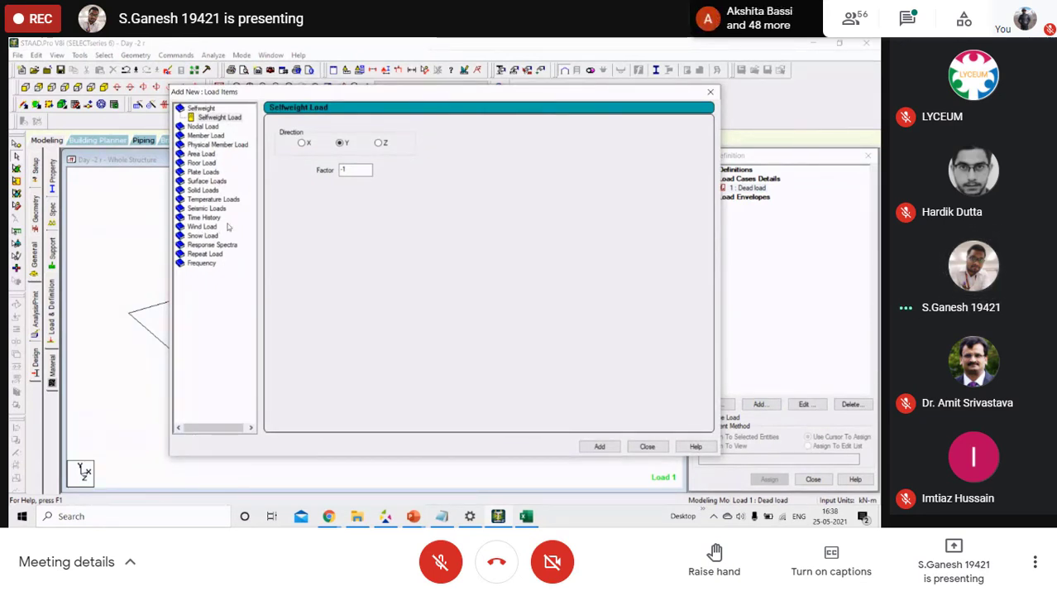
left_click(199, 172)
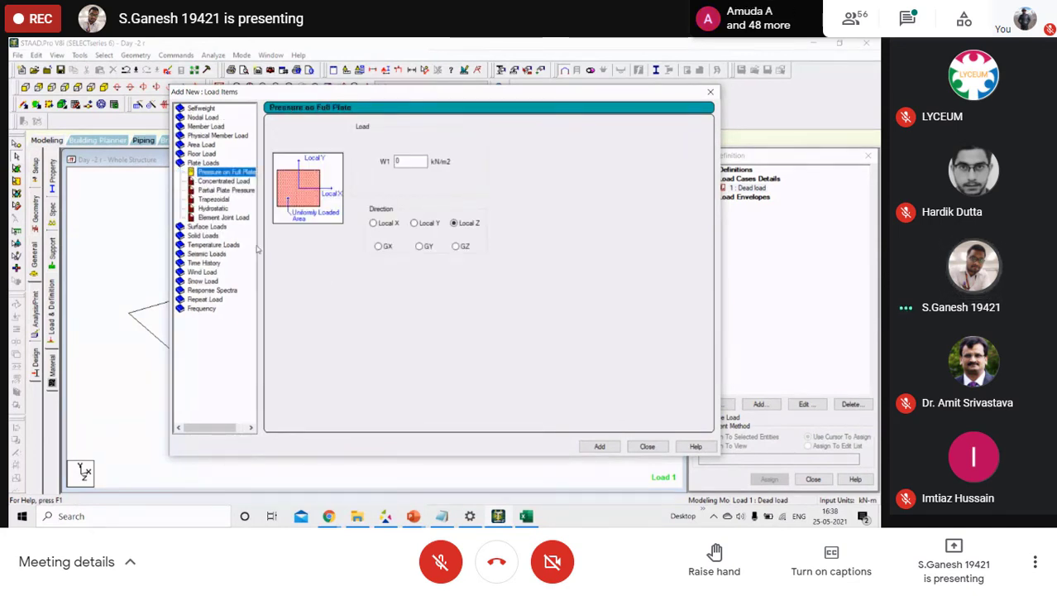
left_click(213, 209)
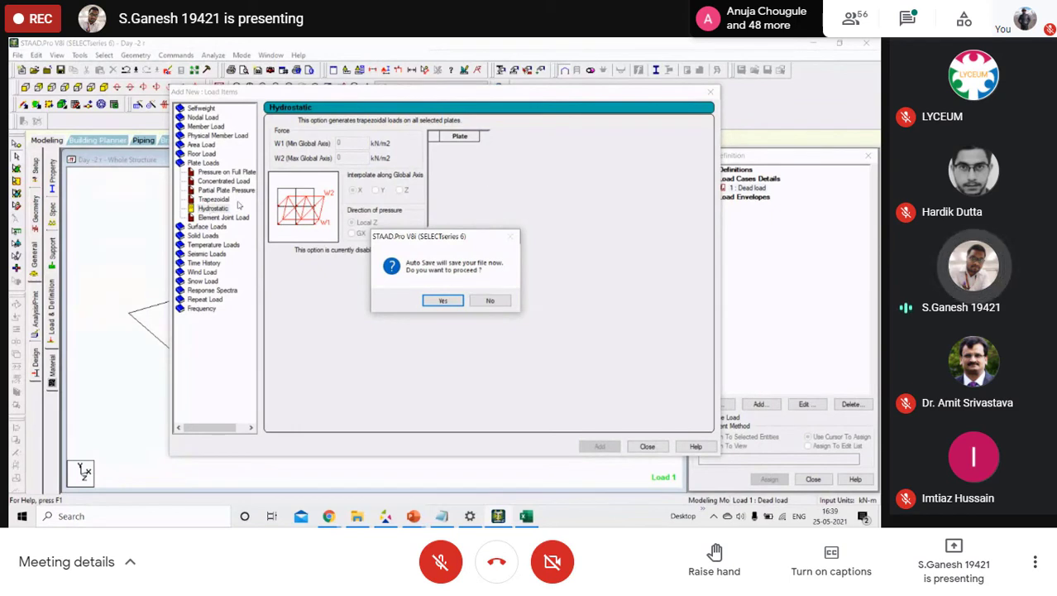
left_click(488, 302)
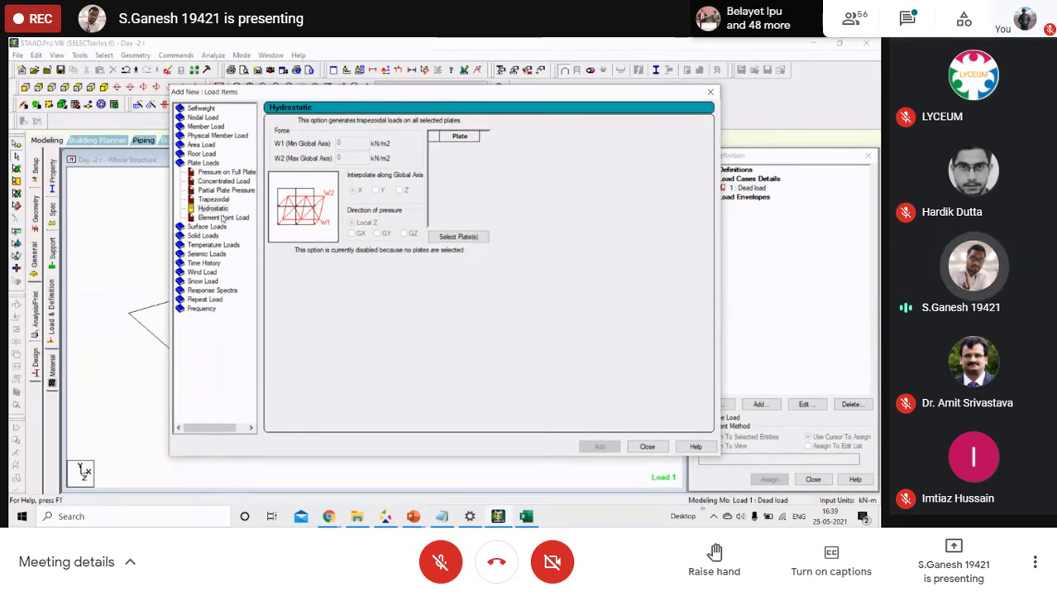
left_click(204, 153)
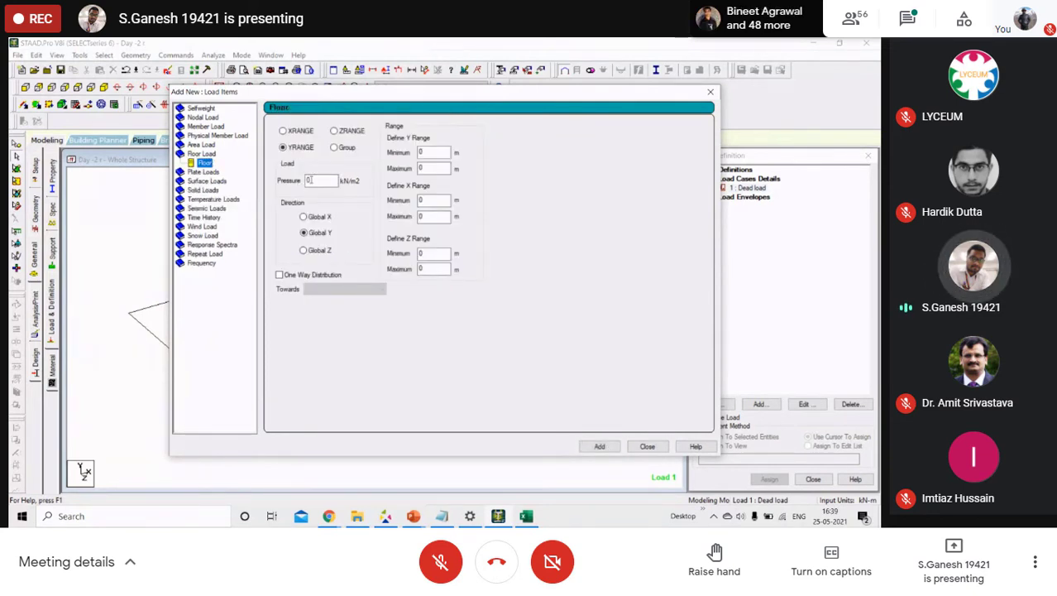
left_click(202, 144)
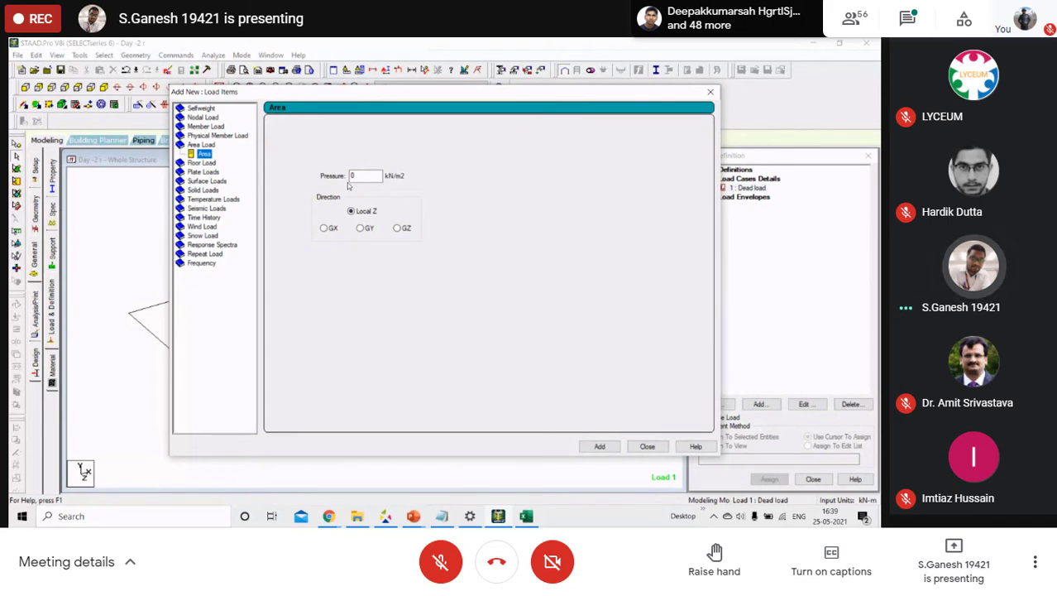
left_click(214, 127)
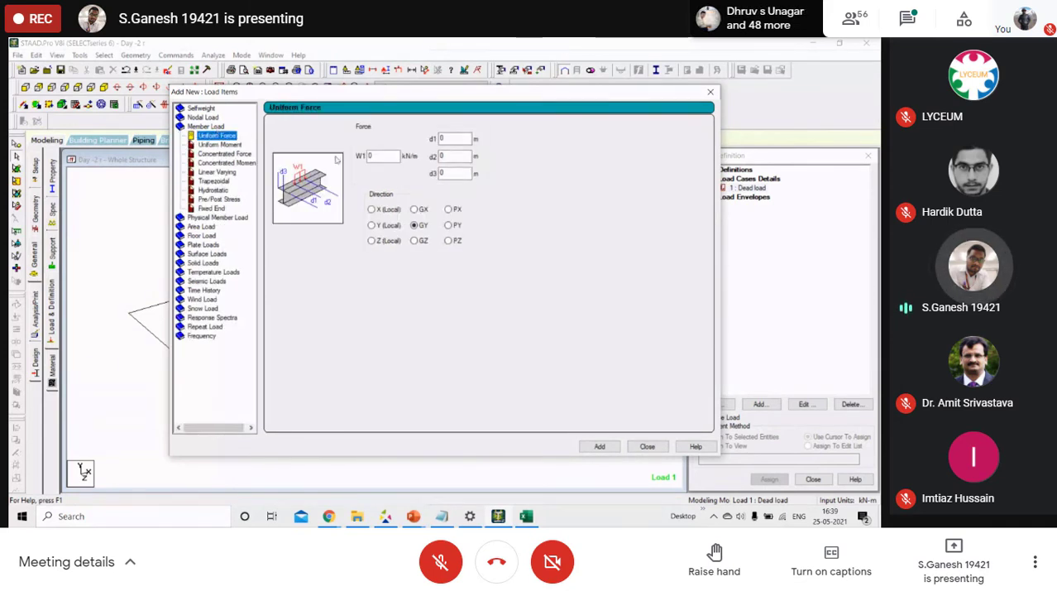
left_click(224, 154)
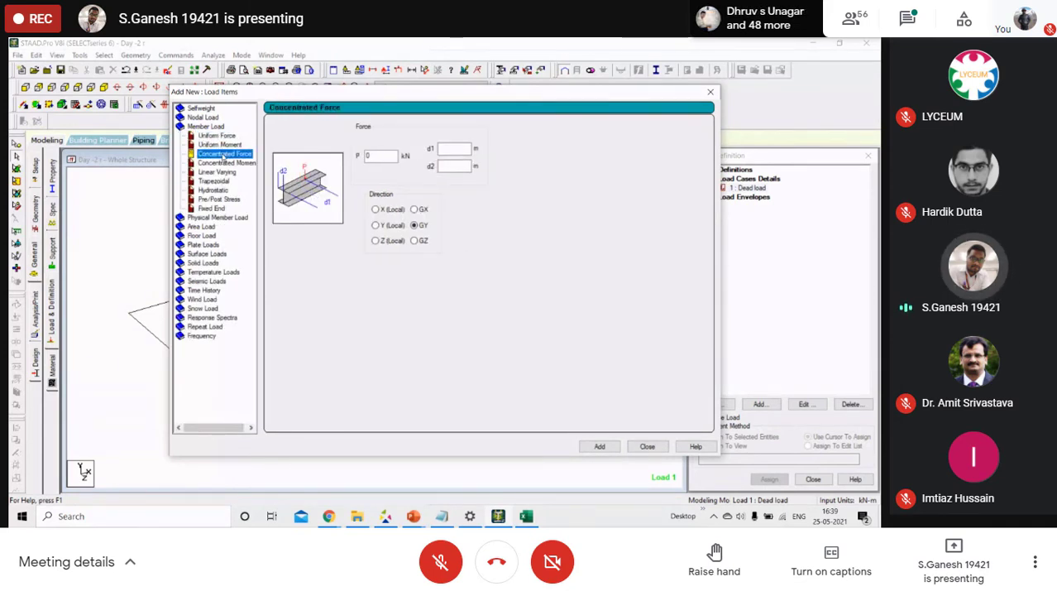
left_click(220, 172)
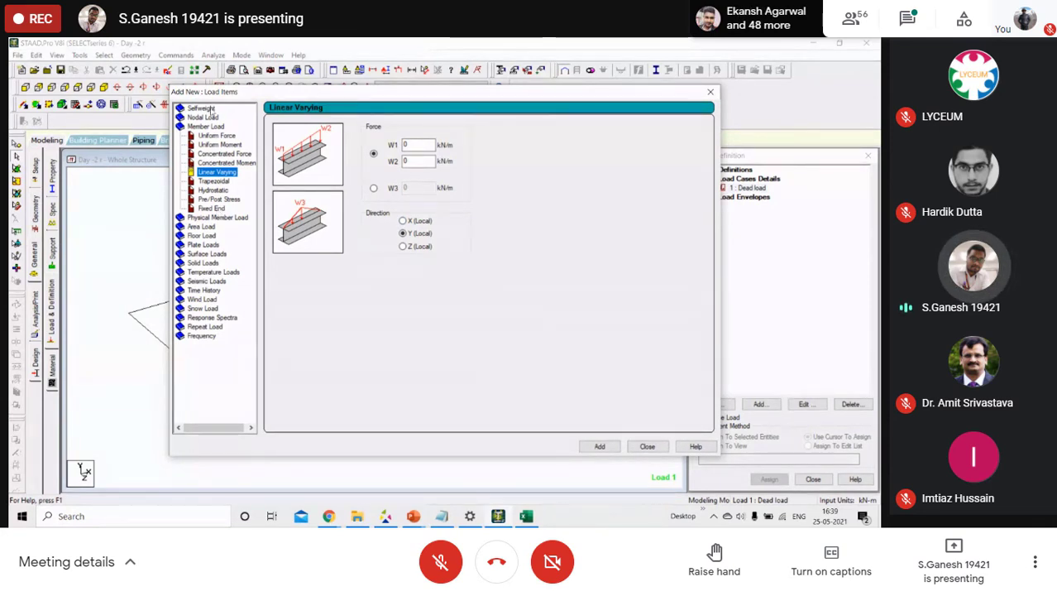
Add a selfweight load in the Y direction with factor -1 to the Dead load case.
left_click(207, 109)
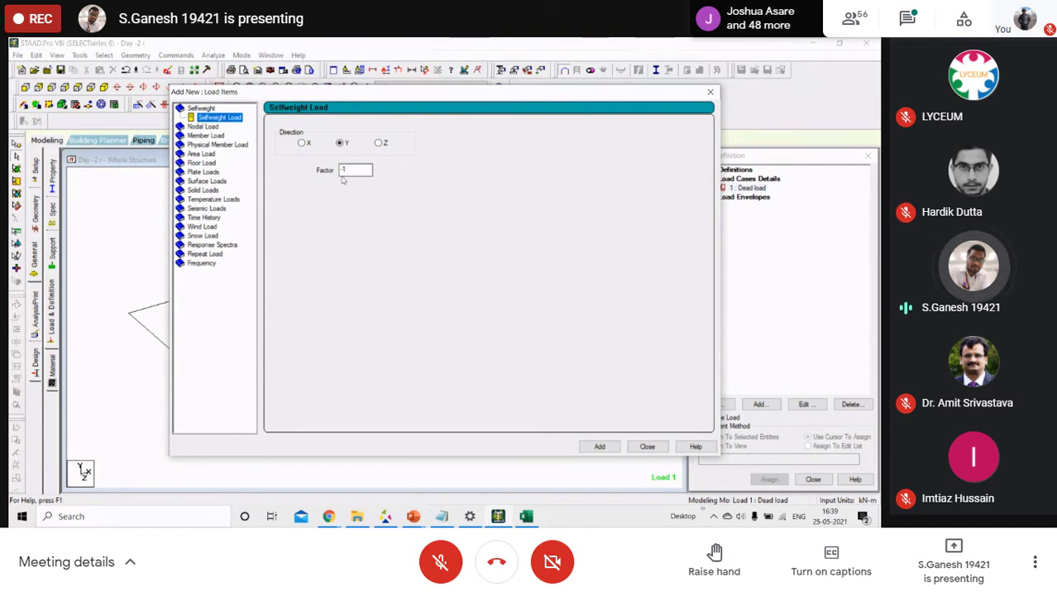
left_click(611, 447)
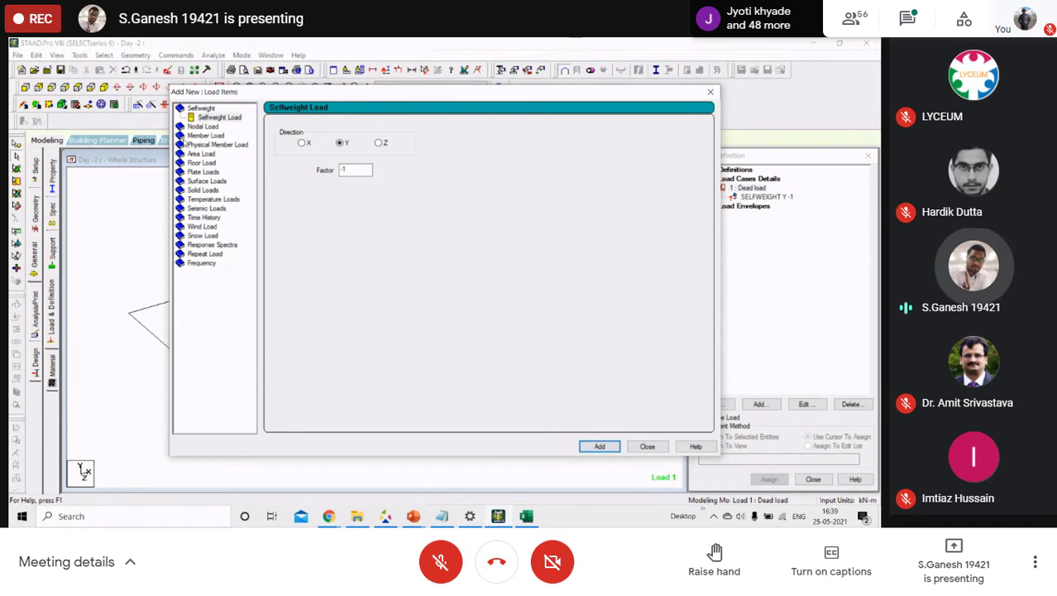
Open the Uniform Force member load settings and switch to the PowerPoint slideshow to read the slab dead load calculation.
left_click(192, 137)
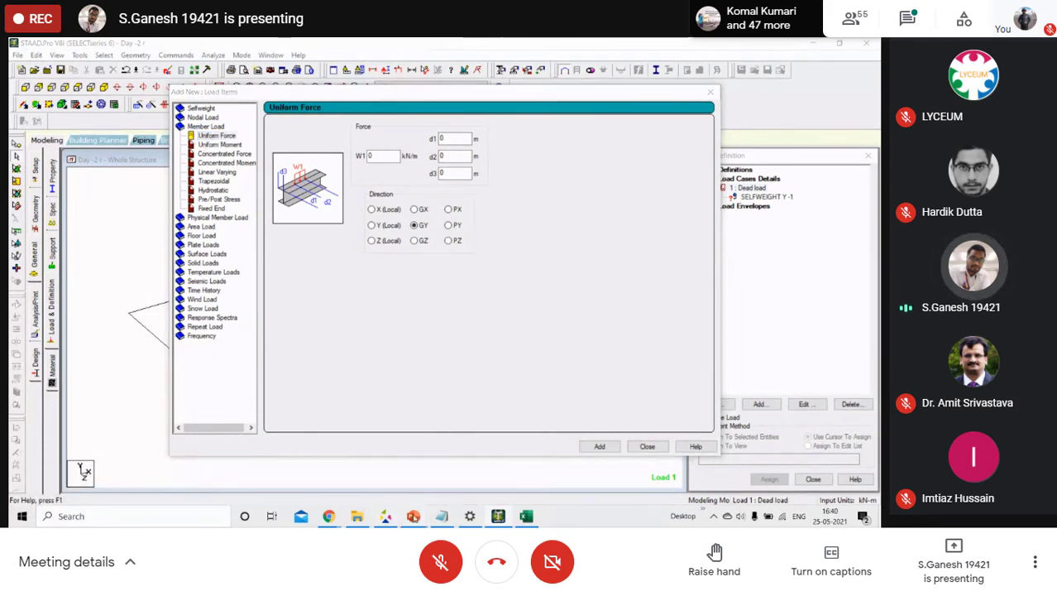
right_click(413, 515)
left_click(536, 476)
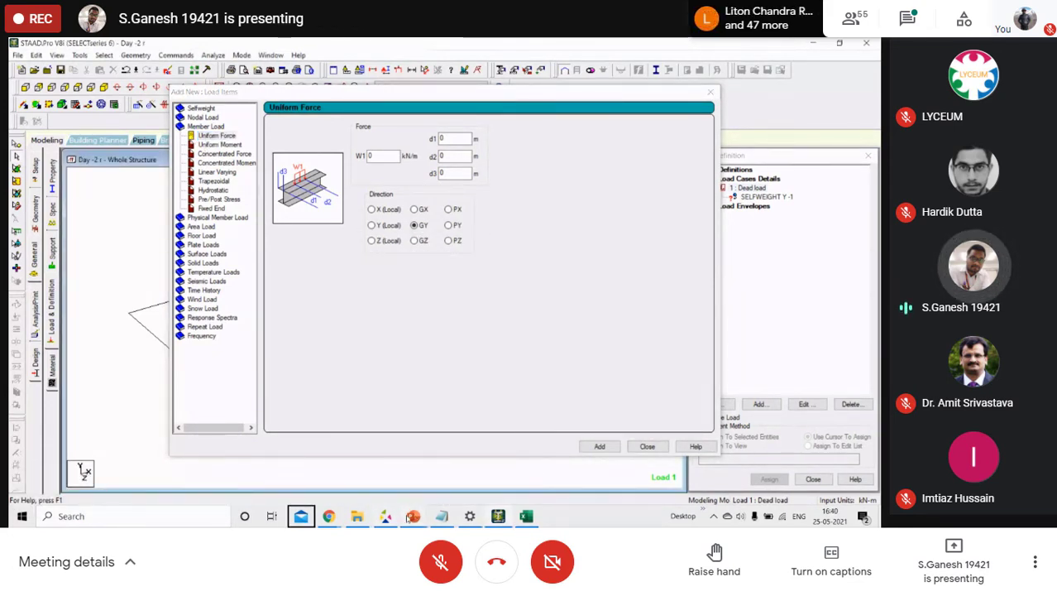
mouse_move(413, 515)
left_click(453, 467)
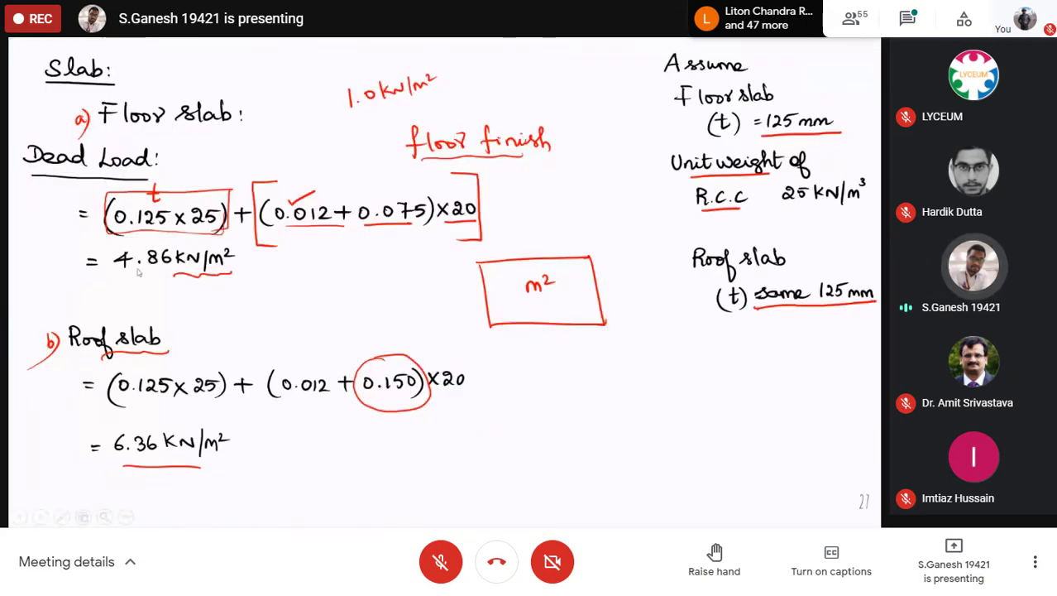
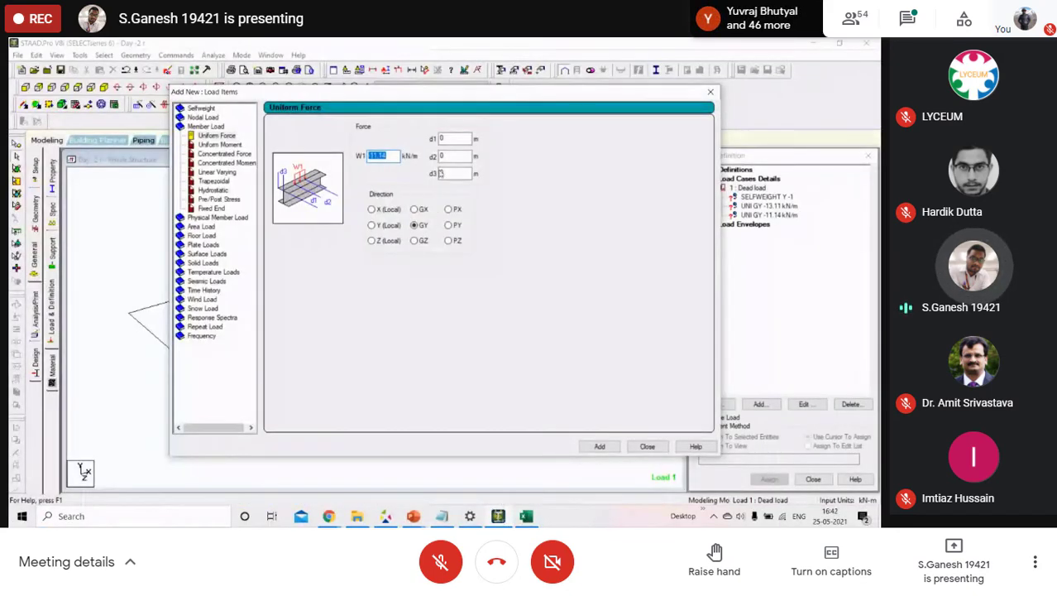
Add a uniform member force of -5.1 kN/m in direction GY to the Dead load case and finish adding load items.
type("-5.1")
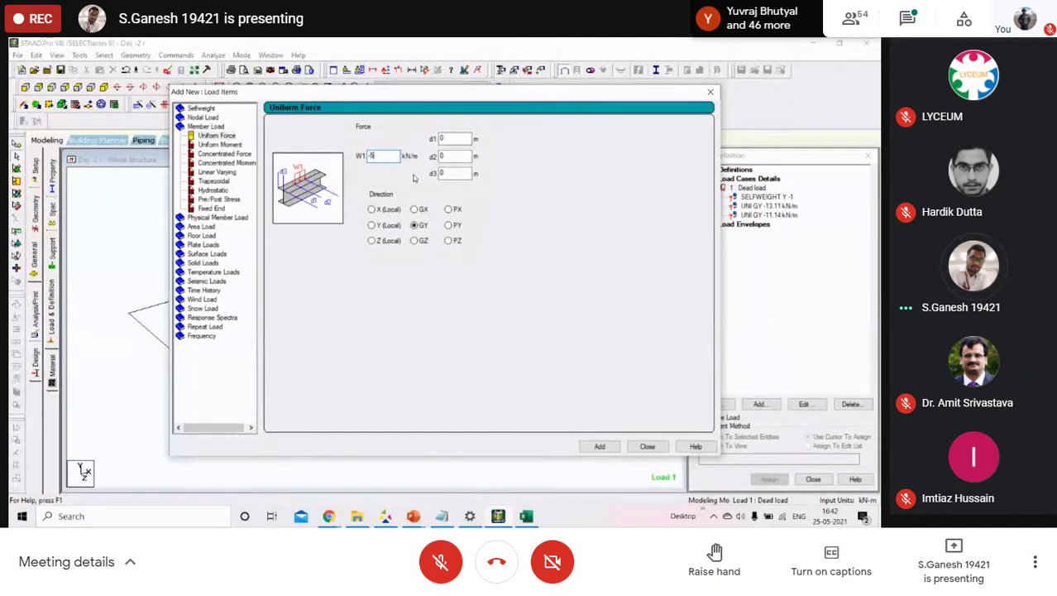
left_click(600, 446)
left_click(647, 446)
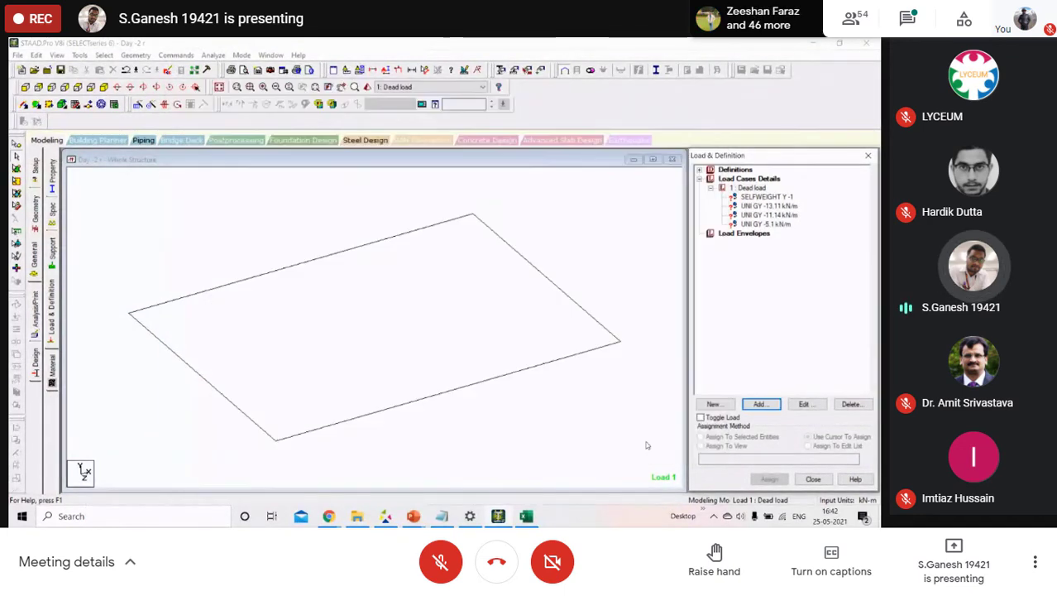
left_click(754, 189)
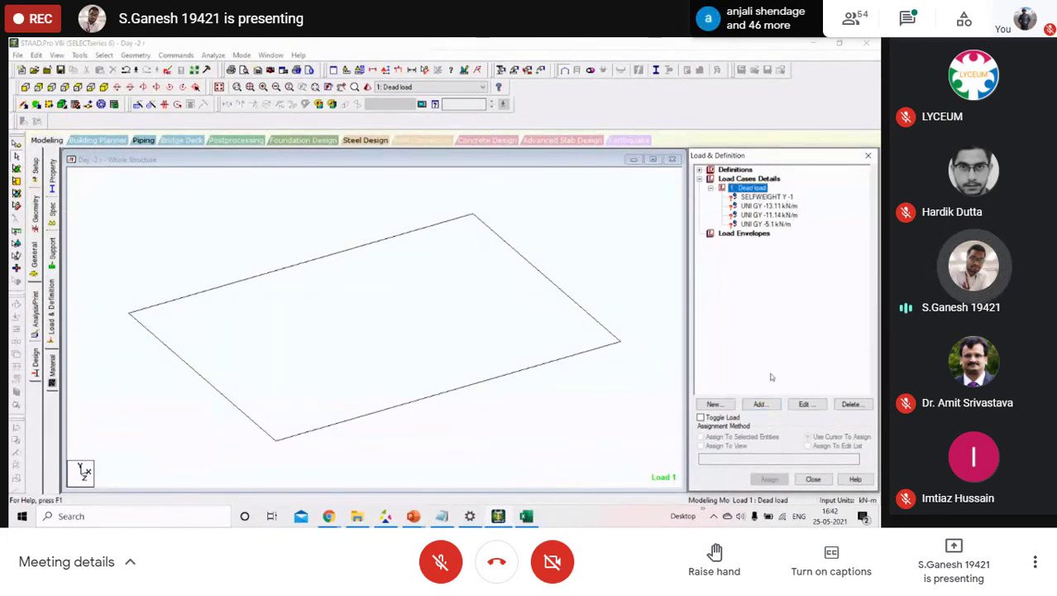
left_click(761, 404)
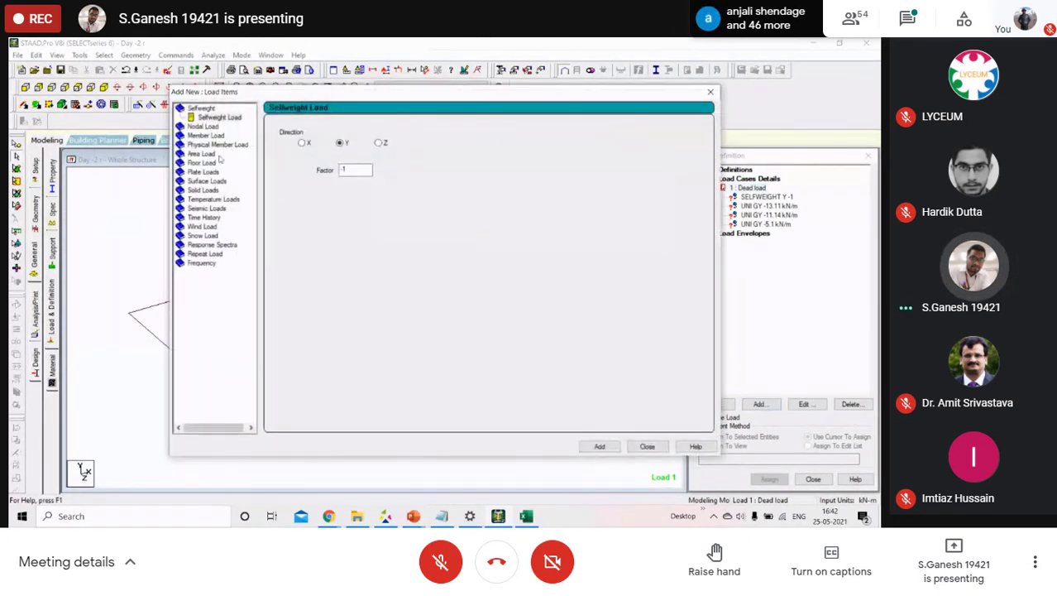
left_click(647, 446)
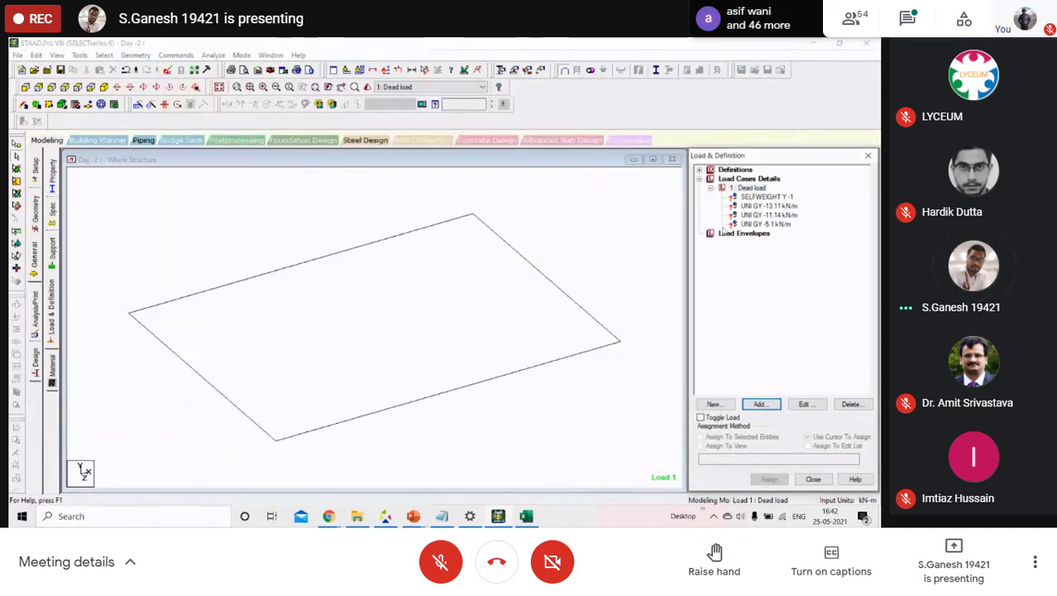
Add primary load case 2 with loading type Live and the title "Live load".
left_click(749, 178)
left_click(761, 405)
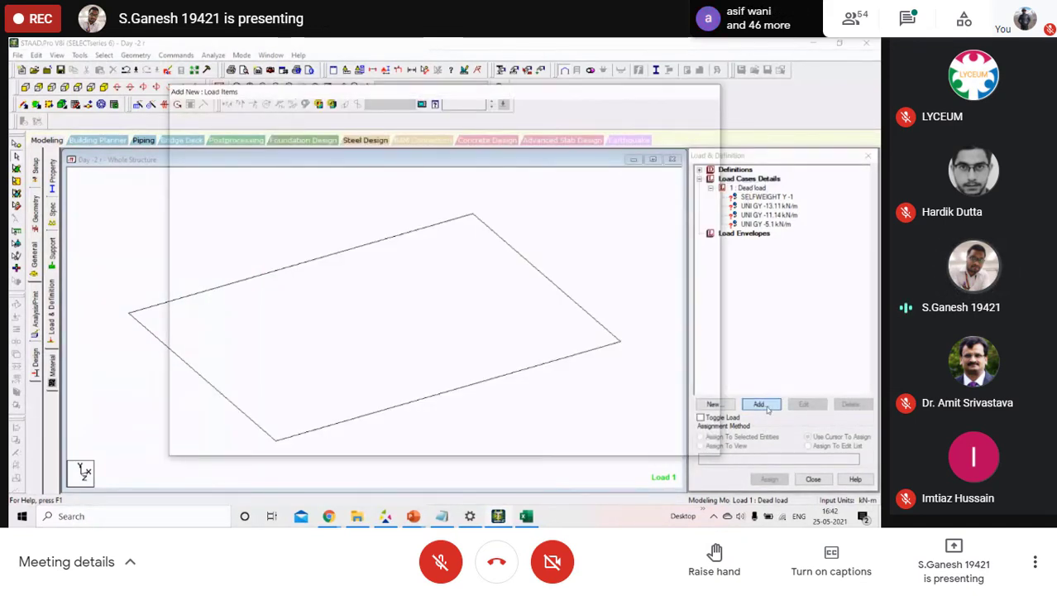
left_click(480, 213)
left_click(468, 229)
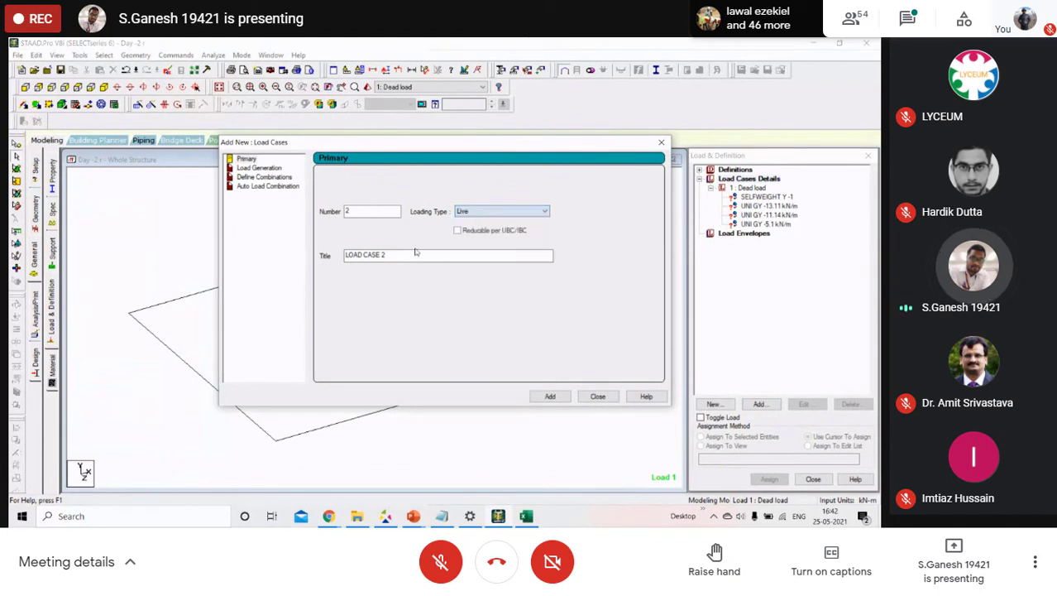
key("Tab")
type("Live")
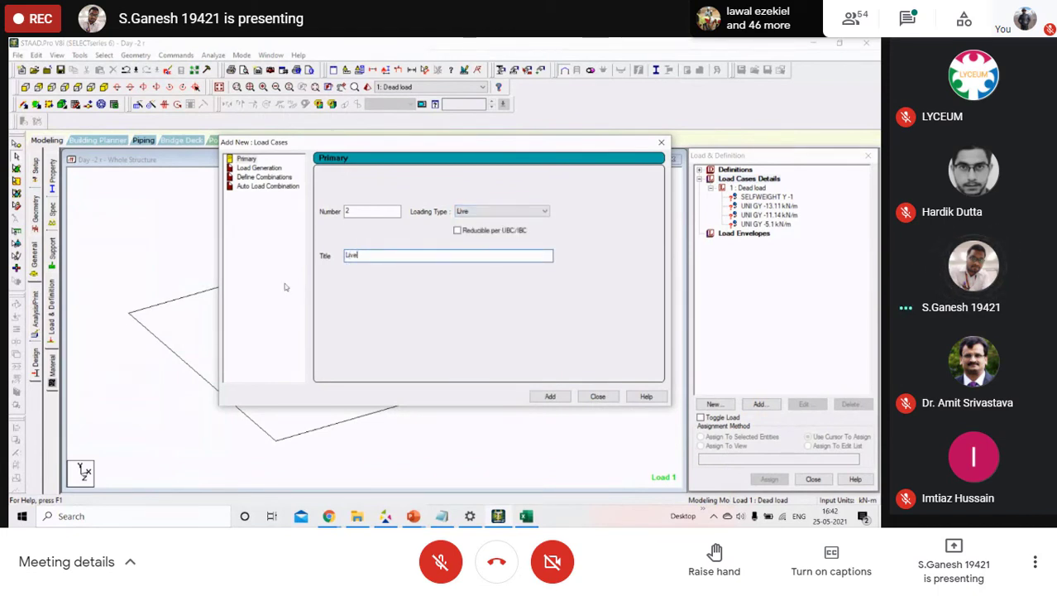
type(" load")
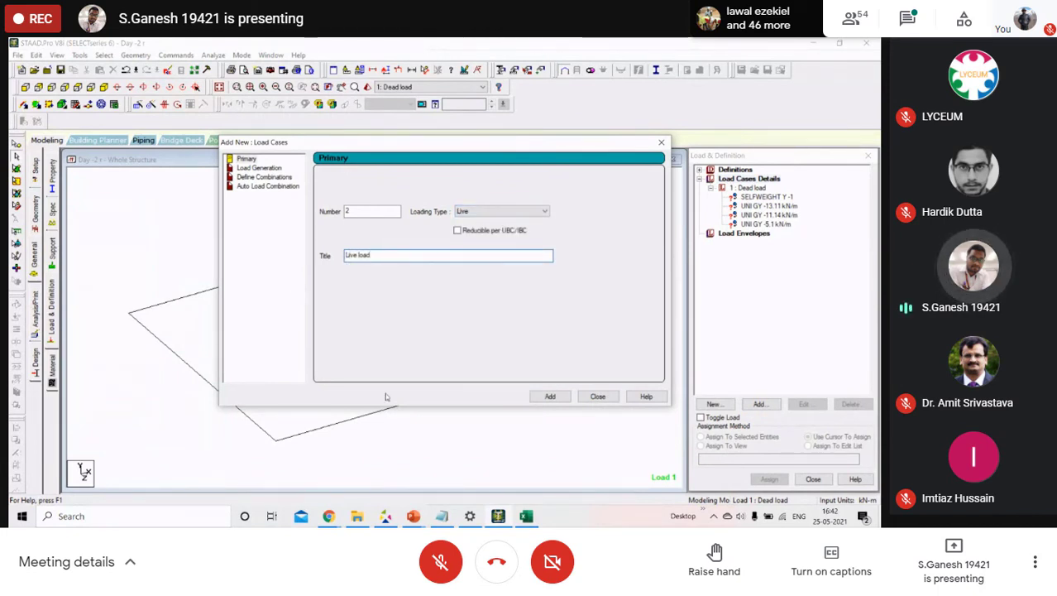
left_click(550, 396)
left_click(594, 399)
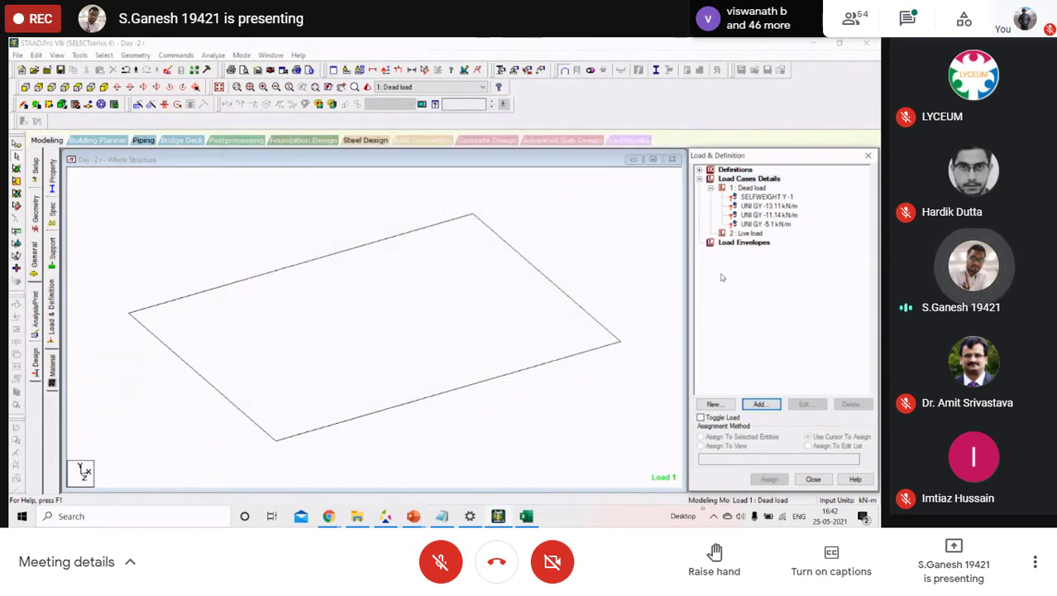
Select the Live load case and switch to the PowerPoint slideshow to read the live load values and load combination notes.
left_click(746, 234)
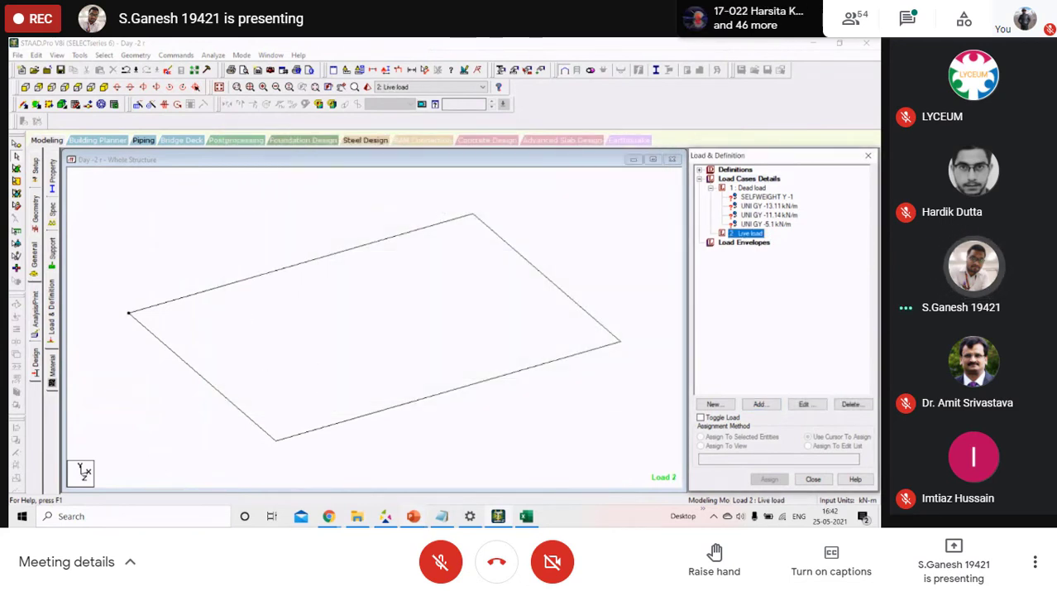
mouse_move(412, 515)
left_click(455, 463)
scroll(380, 399, "down", 10)
scroll(380, 399, "down", 10)
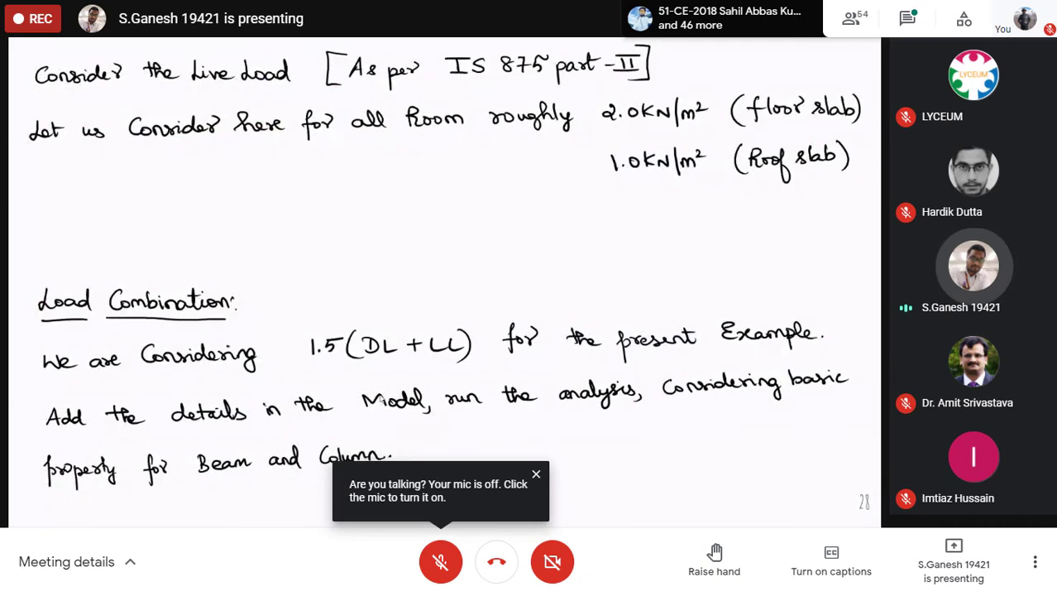
left_click_drag(462, 84, 588, 82)
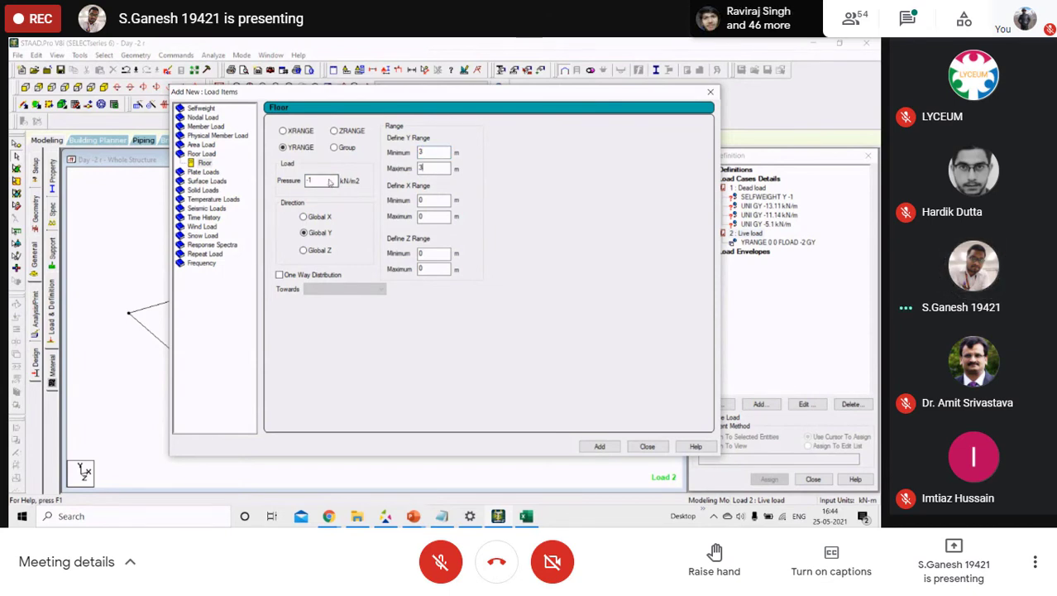
Add a Global Y floor load of -1 kN/m2 with Y range 3 to 3 m to the Live load case and finish adding items.
left_click(599, 446)
left_click(647, 446)
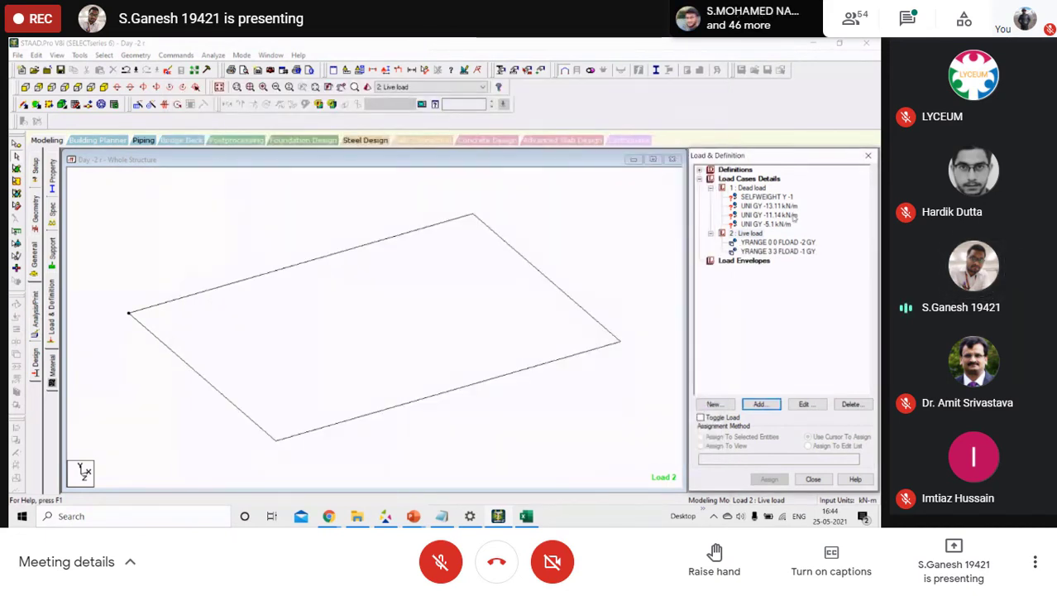
Assign the GY -13.11 kN/m uniform dead load to the two shorter beams of the frame.
left_click(767, 198)
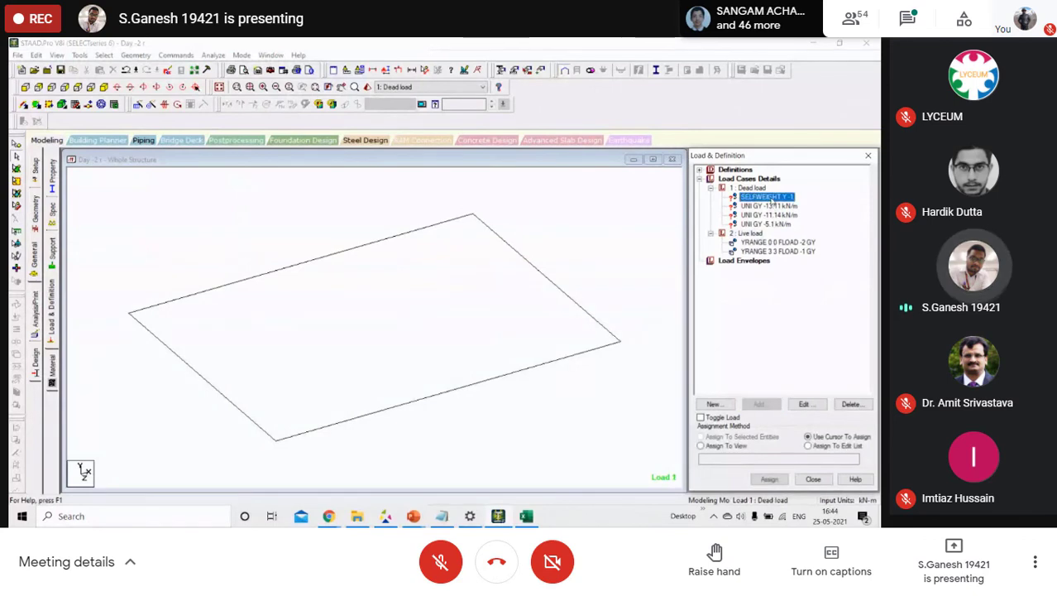
left_click(767, 206)
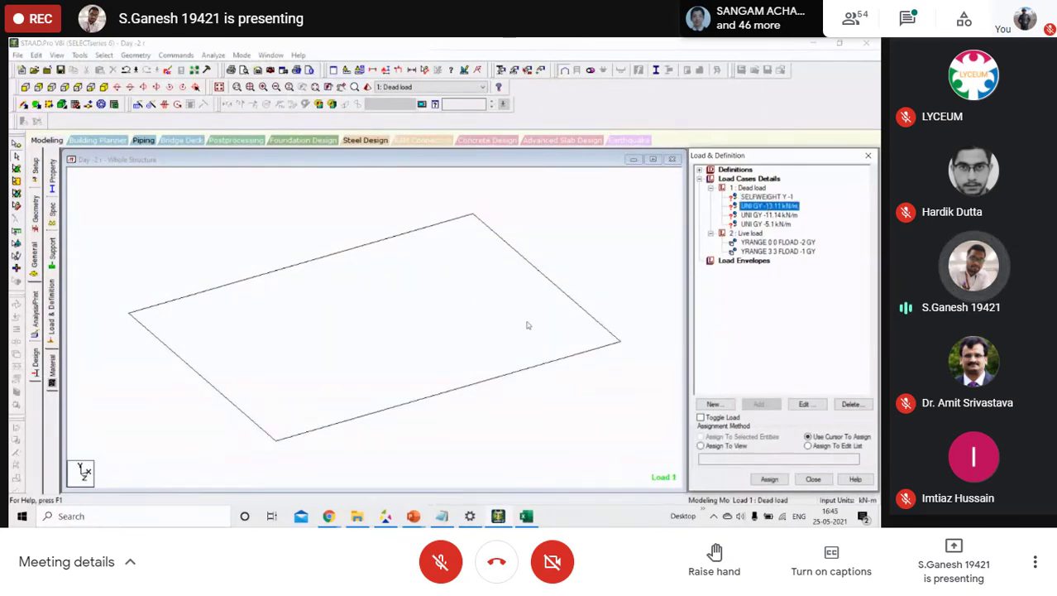
left_click(237, 293)
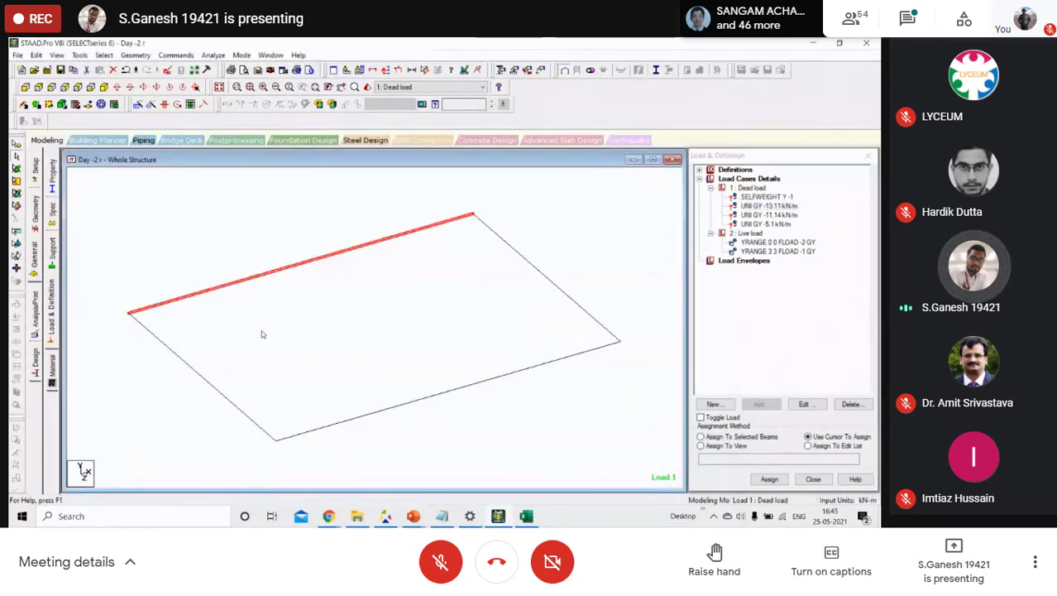
left_click(201, 380)
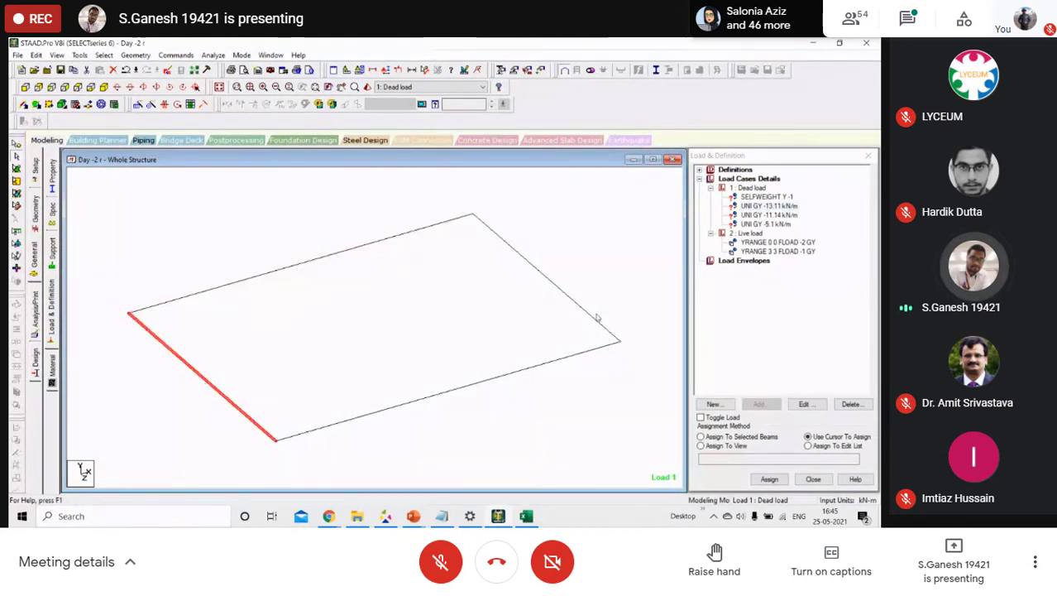
left_click(581, 306)
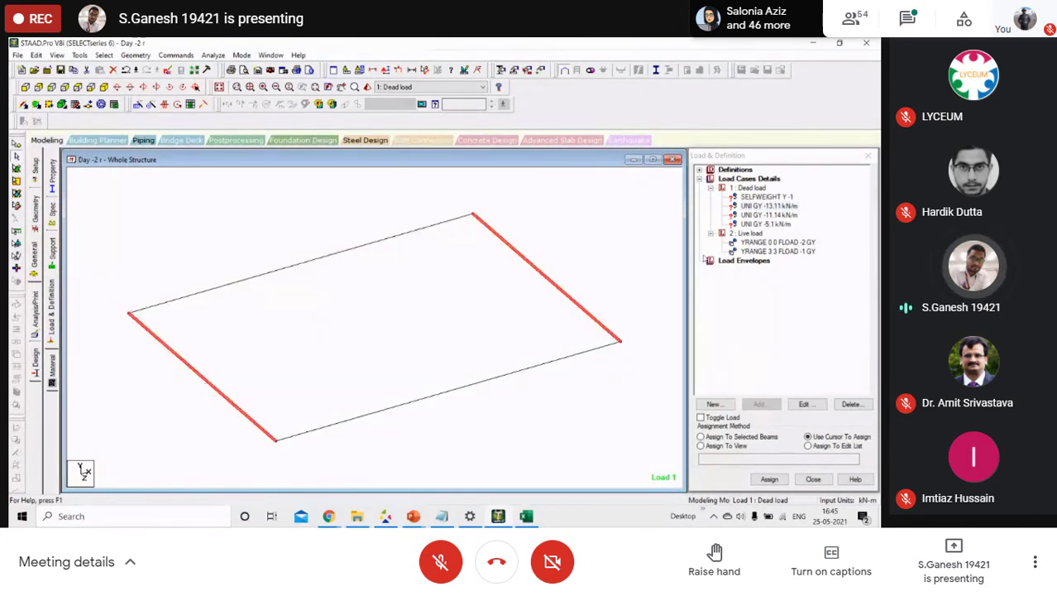
left_click(739, 443)
left_click(737, 438)
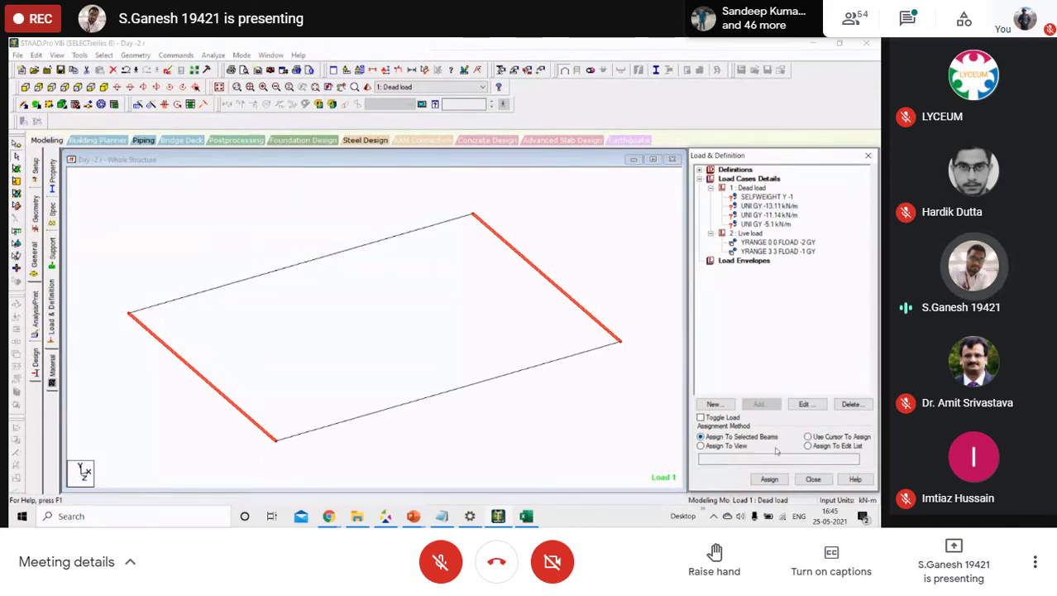
left_click(769, 478)
left_click(802, 351)
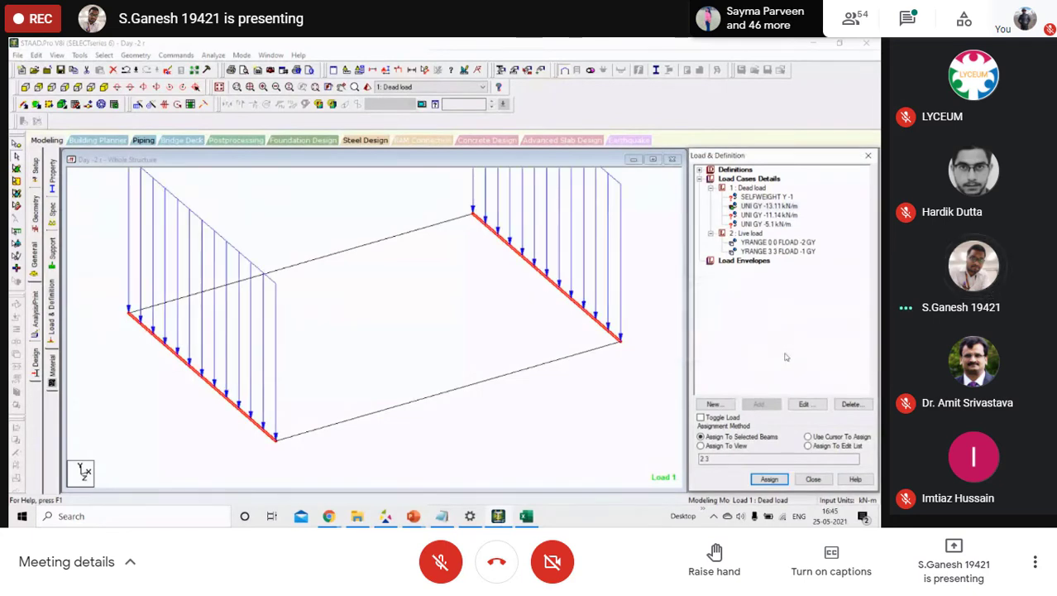
Assign the GY -11.14 kN/m uniform dead load to the two longer beams of the frame.
left_click(773, 215)
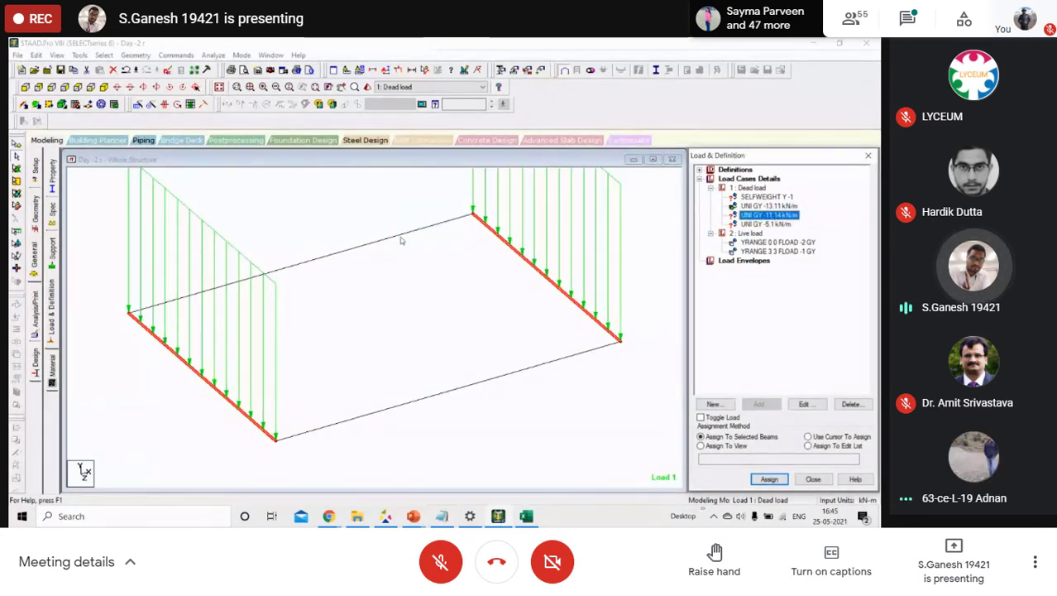
left_click(401, 238)
left_click(438, 393, "ctrl")
left_click(769, 478)
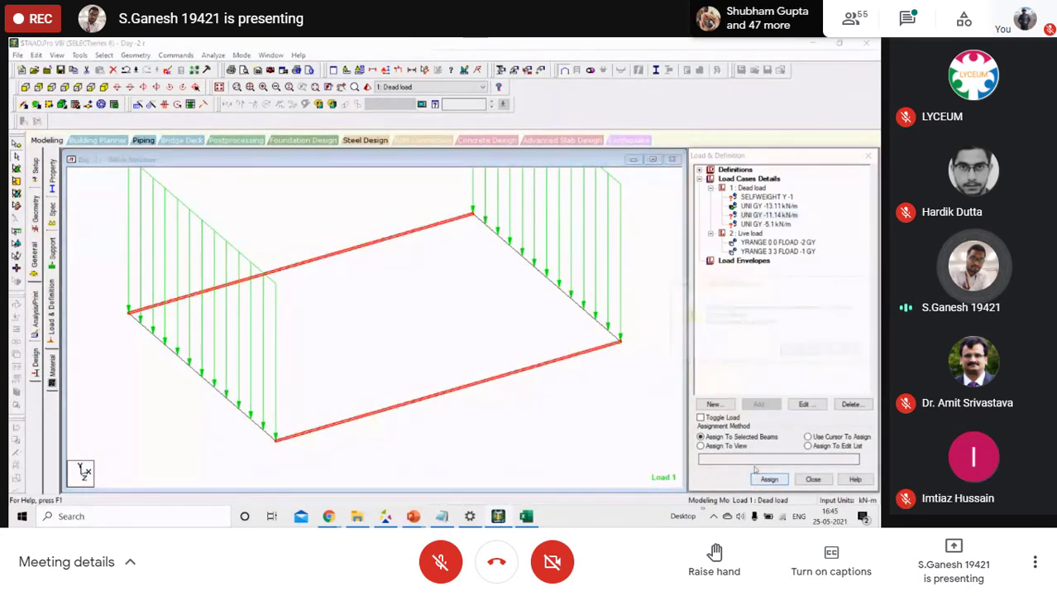
left_click(799, 350)
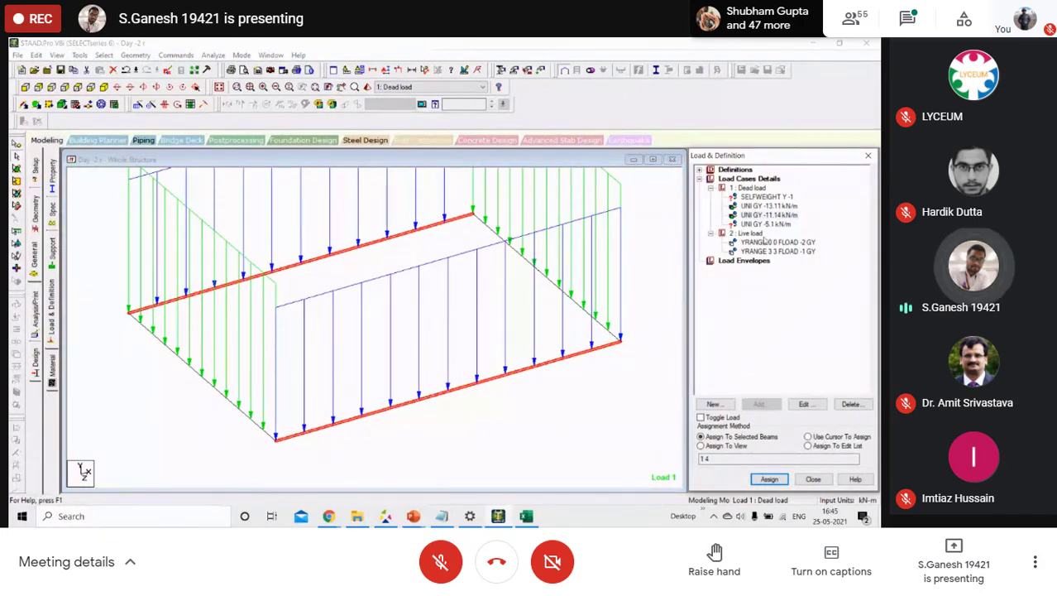
Examine the two Live load floor loads on the frame and review the settings of the -2 kN/m2 floor load.
left_click(771, 251)
left_click(826, 350)
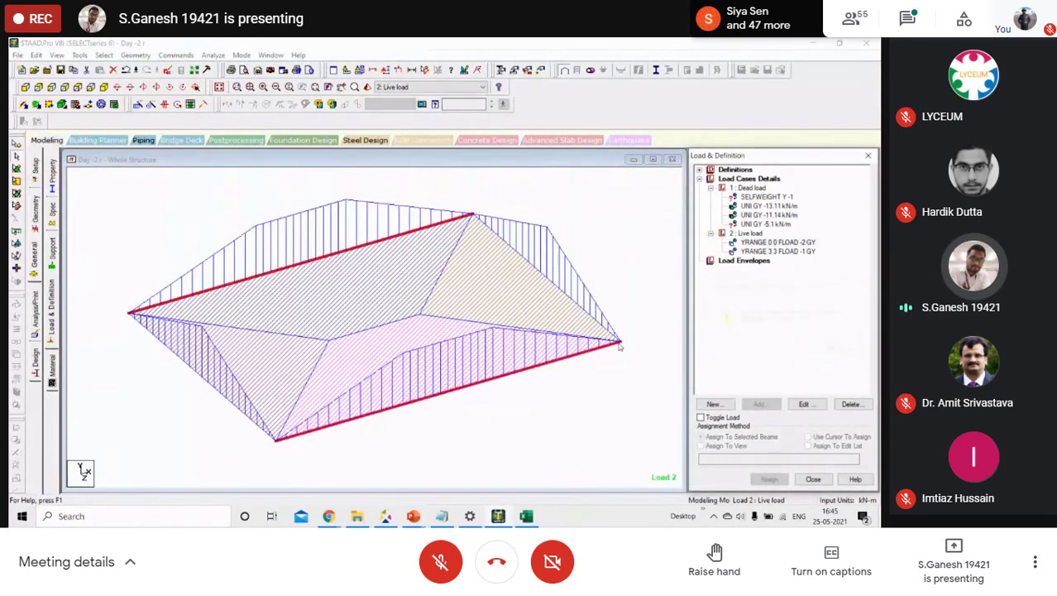
left_click(791, 251)
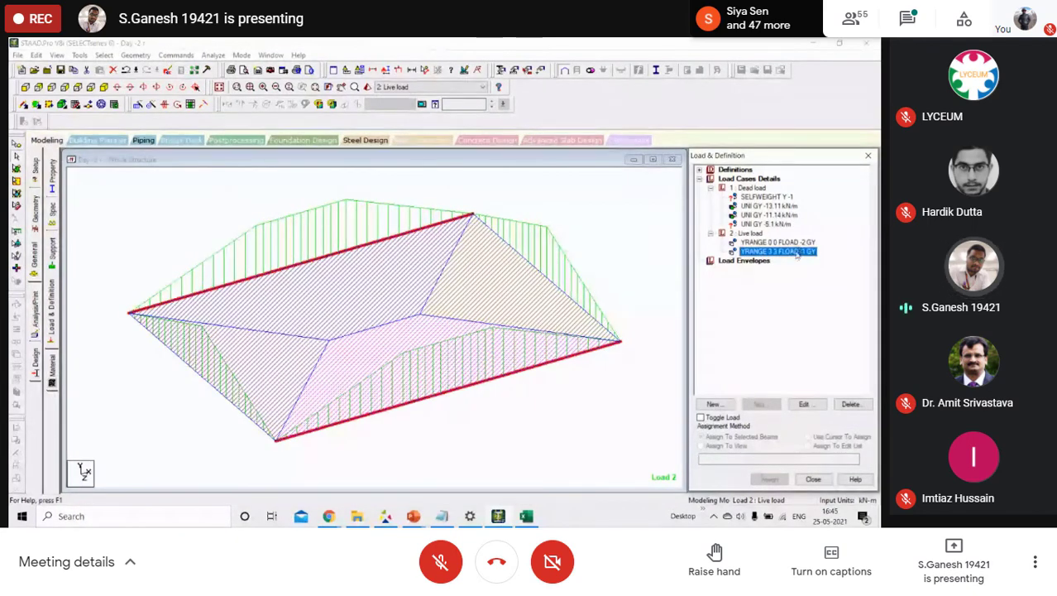
double_click(798, 243)
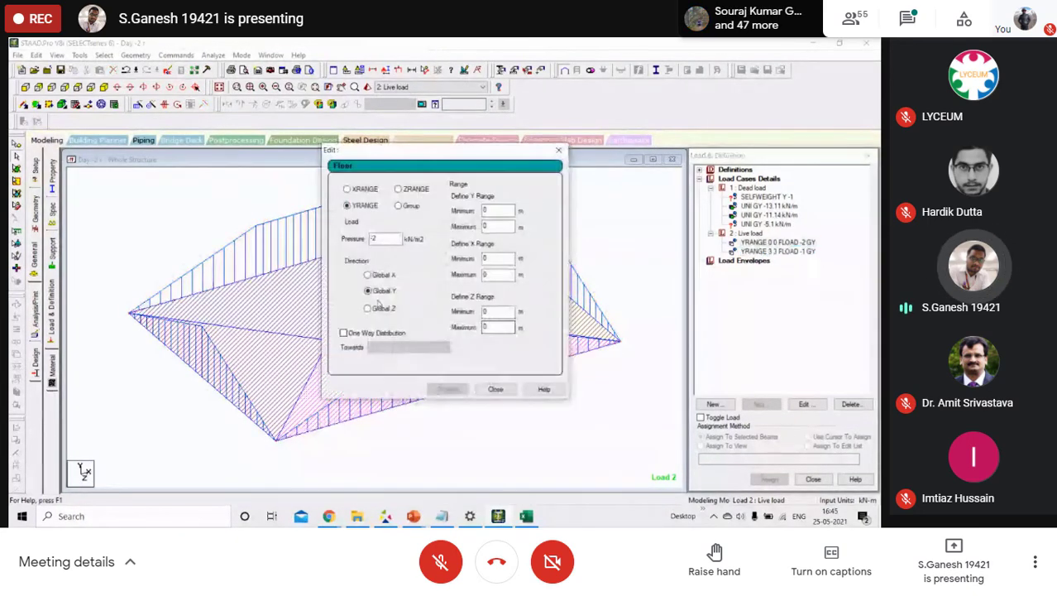
left_click(507, 390)
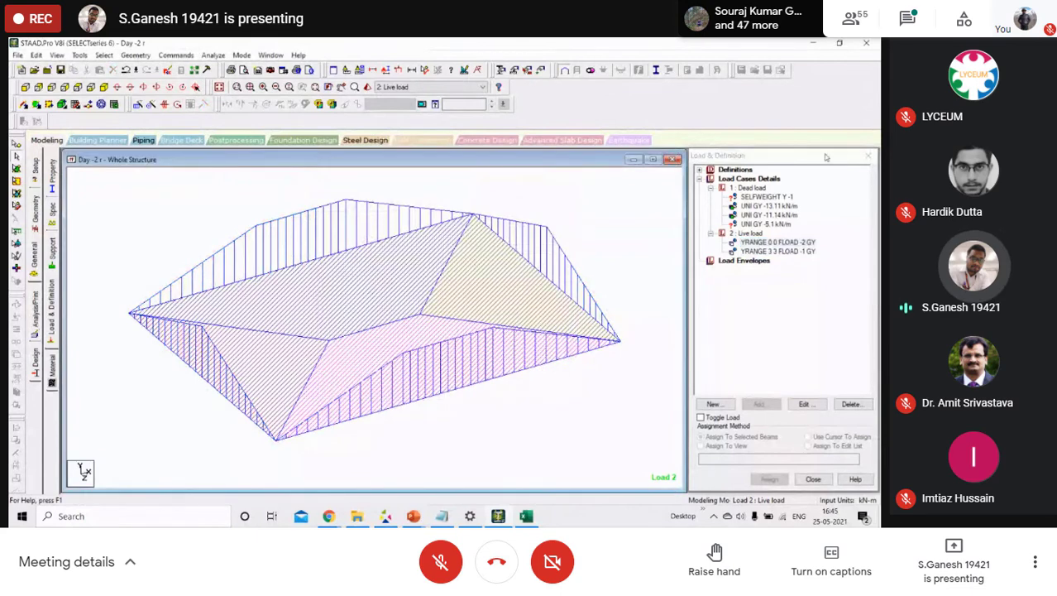
Repeat the four selected beams in the Y direction with Translational Repeat, using one linked step of 3 m and geometry only.
left_click(769, 205)
scroll(272, 295, "down", 3)
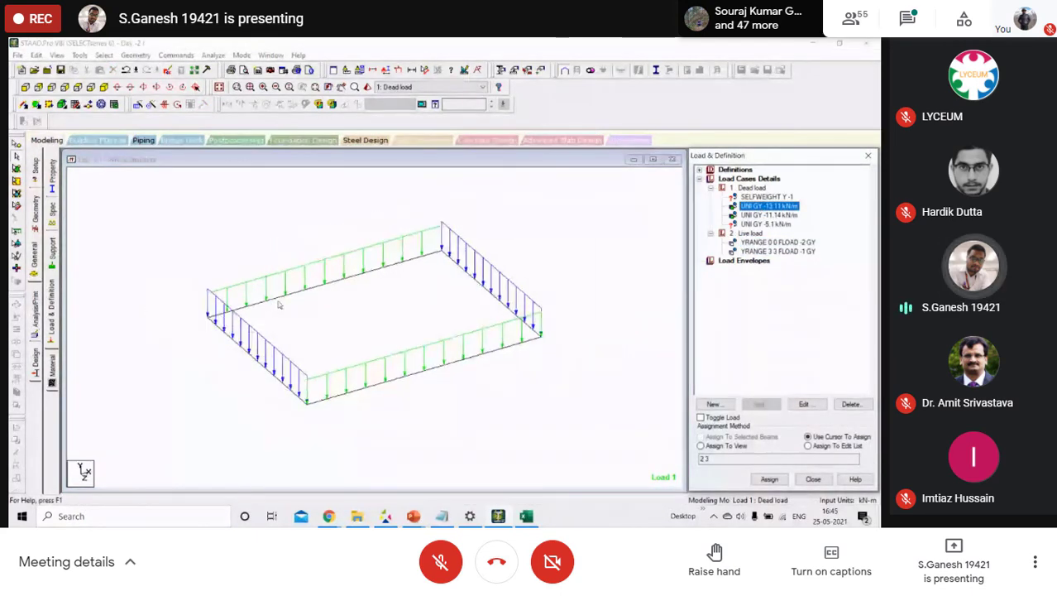
left_click(385, 314)
left_click_drag(192, 205, 541, 424)
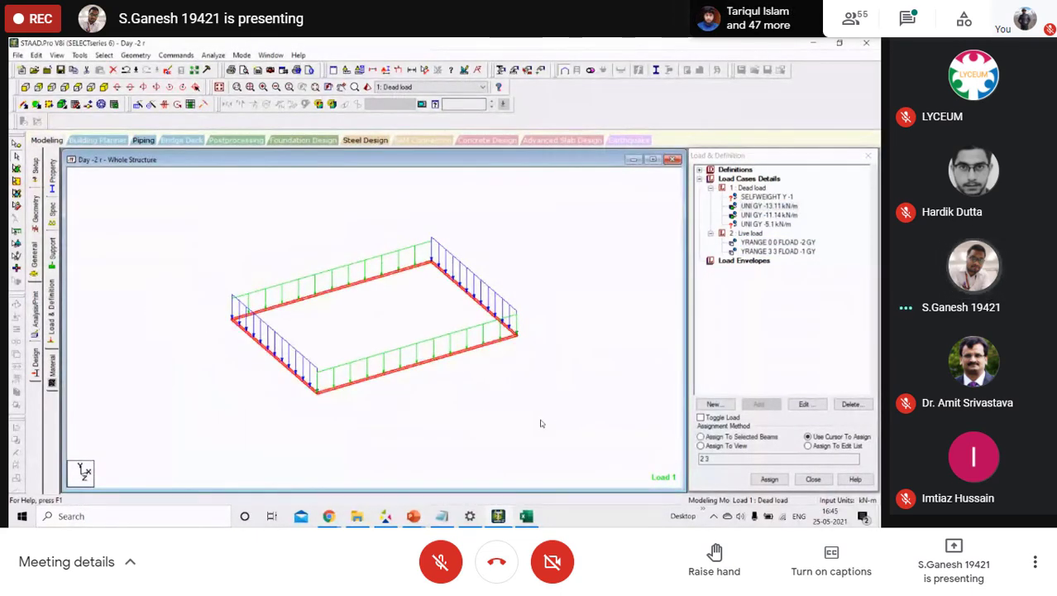
left_click(193, 237)
left_click_drag(172, 212, 546, 458)
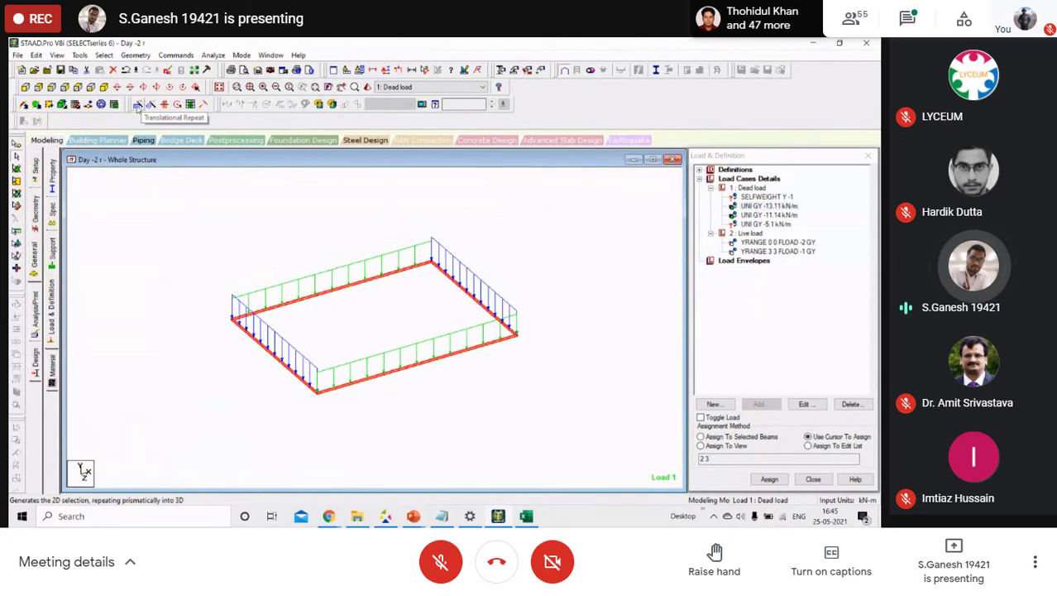
left_click(136, 55)
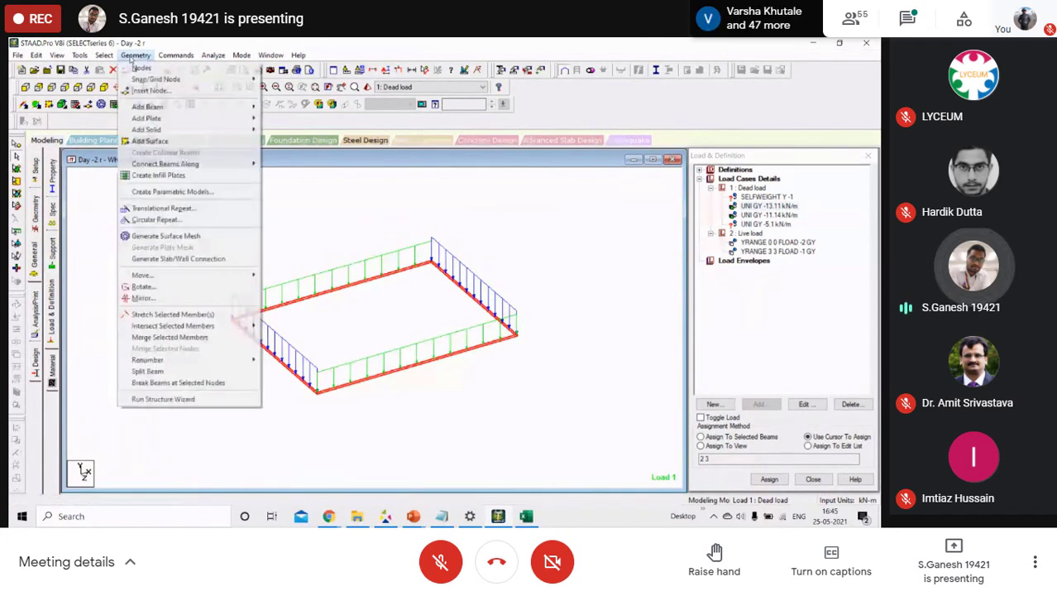
left_click(201, 214)
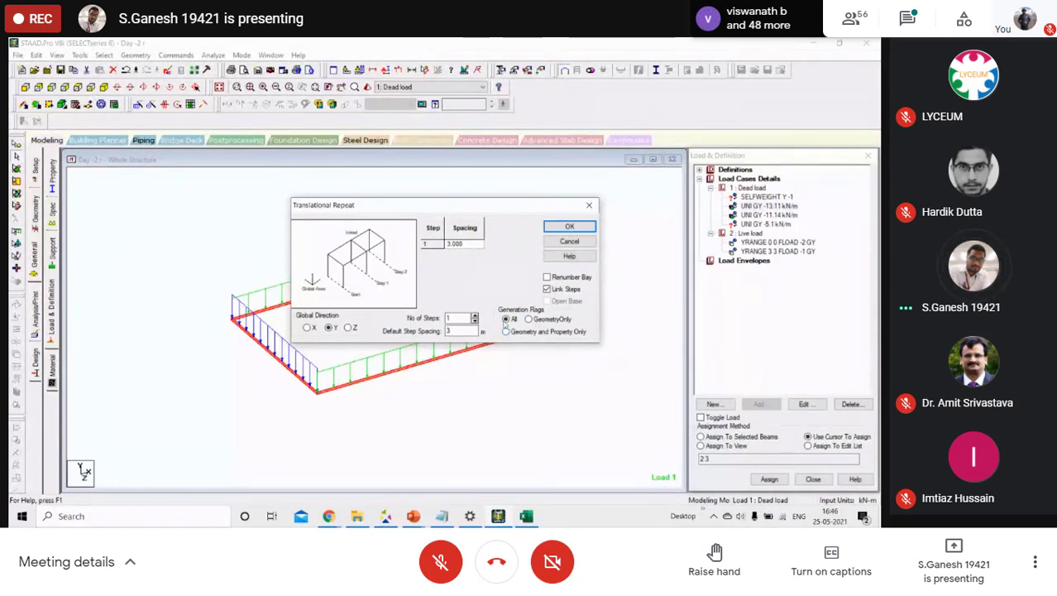
left_click(529, 319)
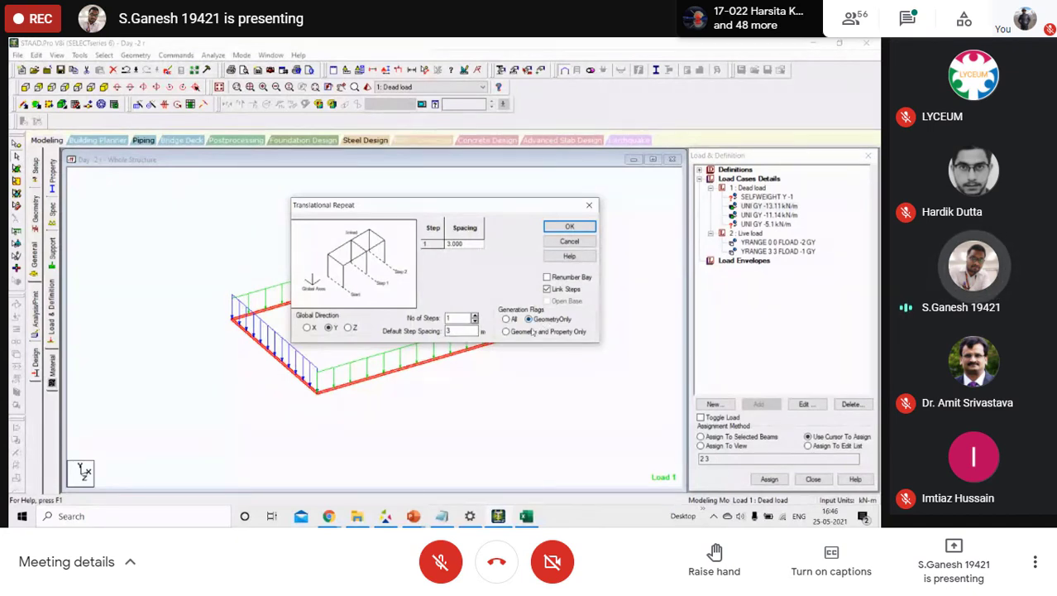
left_click(569, 227)
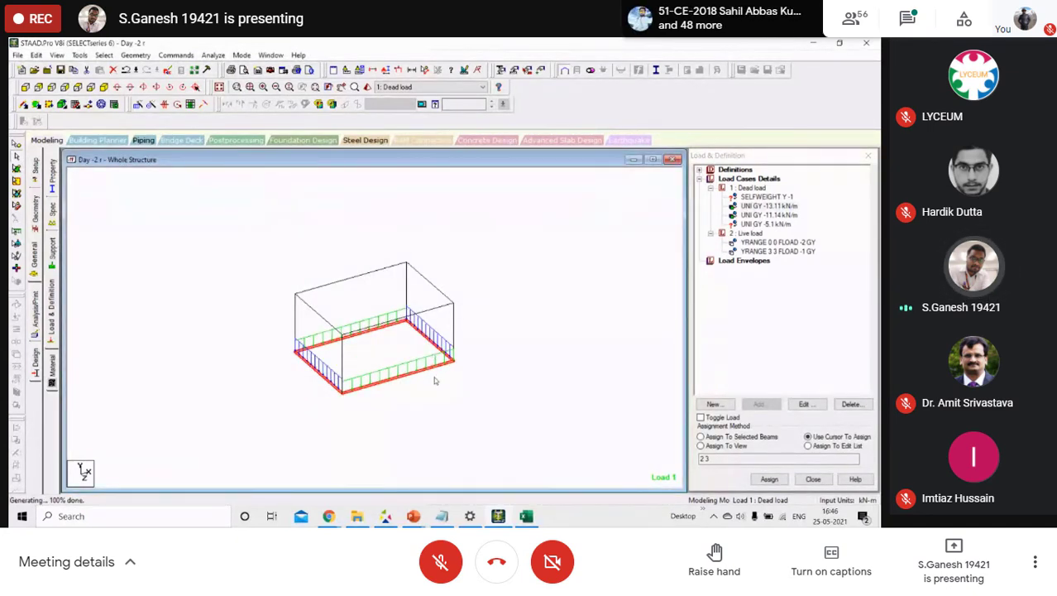
Assign the GY -5.1 kN/m uniform dead load to the four upper-level beams of the frame.
left_click(755, 224)
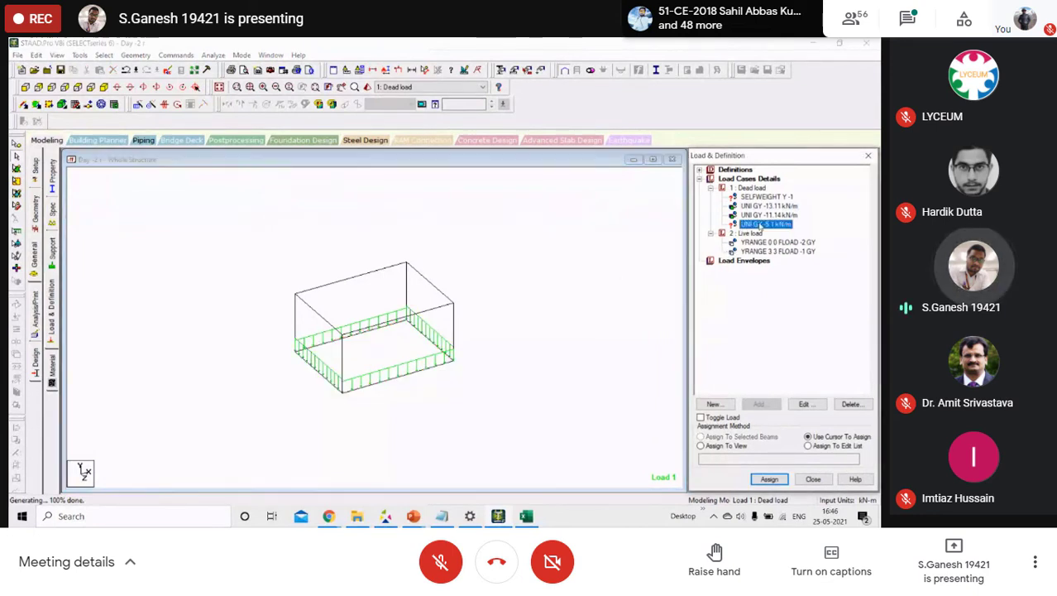
left_click(376, 273)
left_click(318, 313)
left_click(426, 311)
left_click(440, 297)
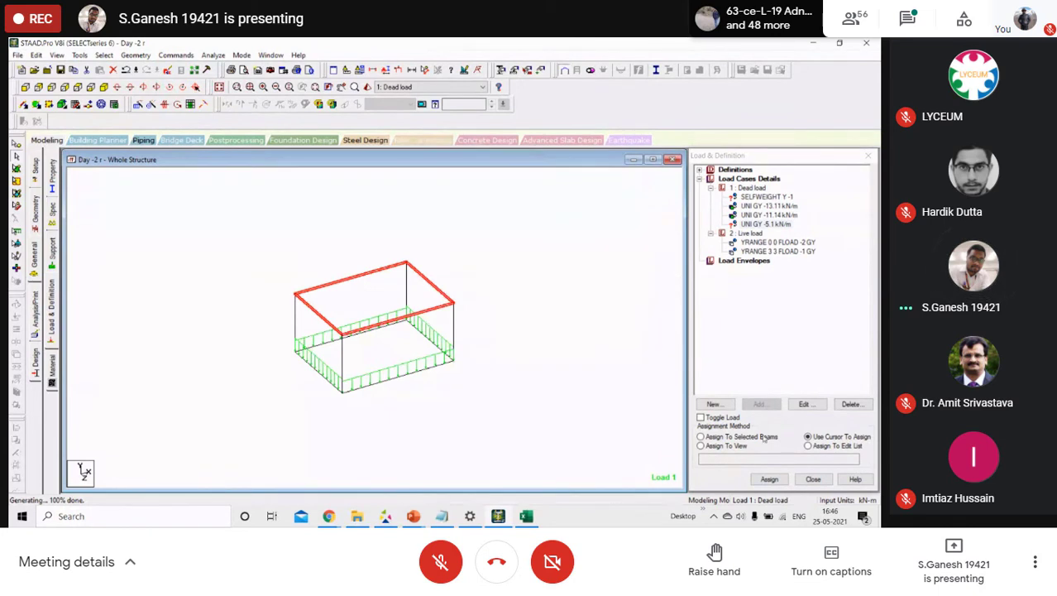
left_click(770, 479)
left_click(799, 351)
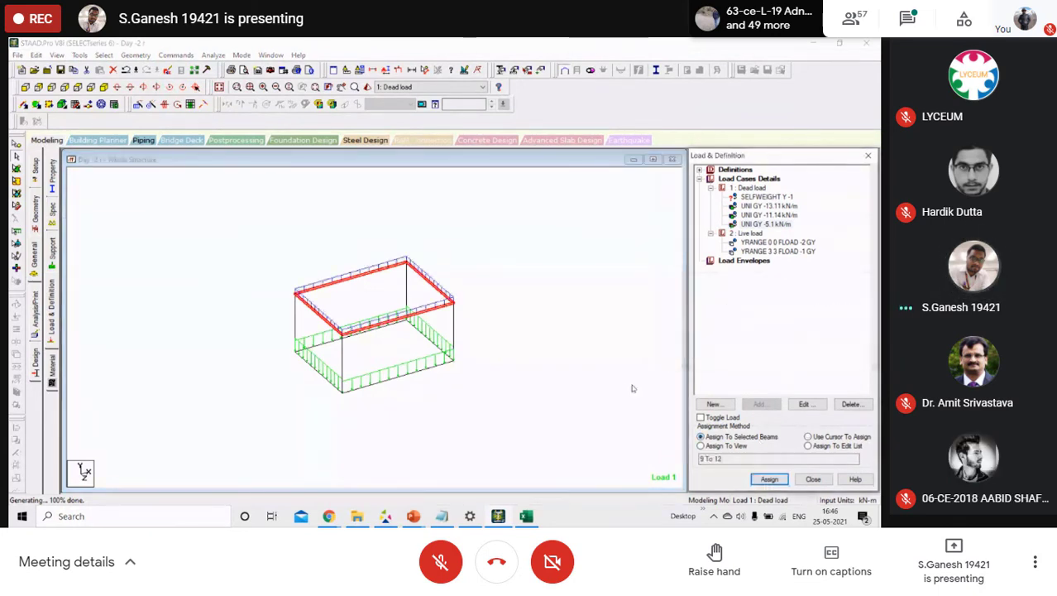
scroll(343, 304, "up", 2)
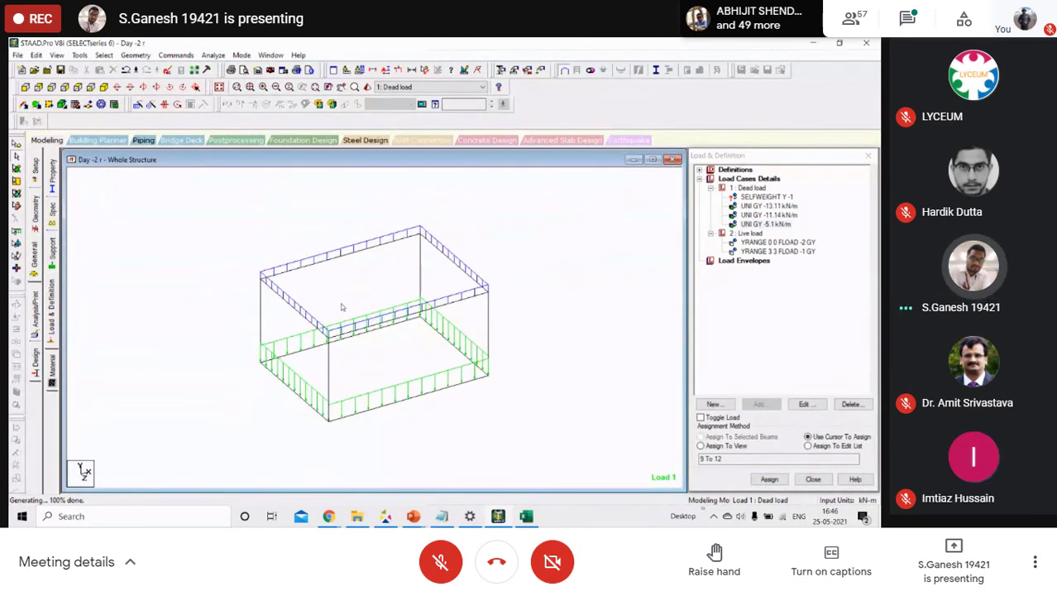
Display the -1 kN/m2 Live load floor load of the upper level and examine the frame's loads in elevation.
left_click(799, 252)
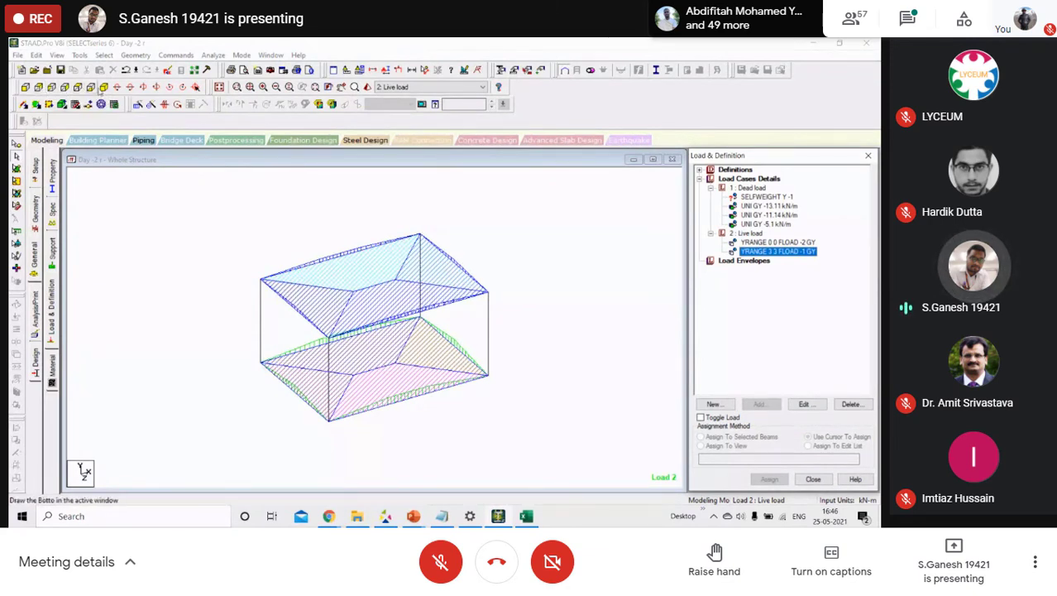
left_click(36, 104)
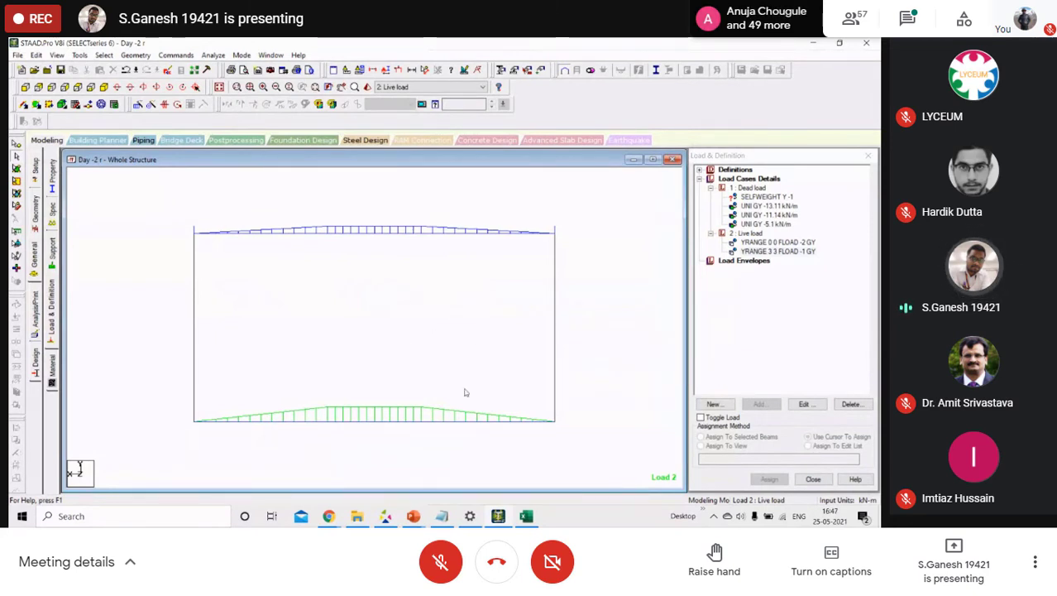
left_click(195, 338)
left_click(556, 248)
left_click(546, 233, "ctrl")
left_click(389, 314)
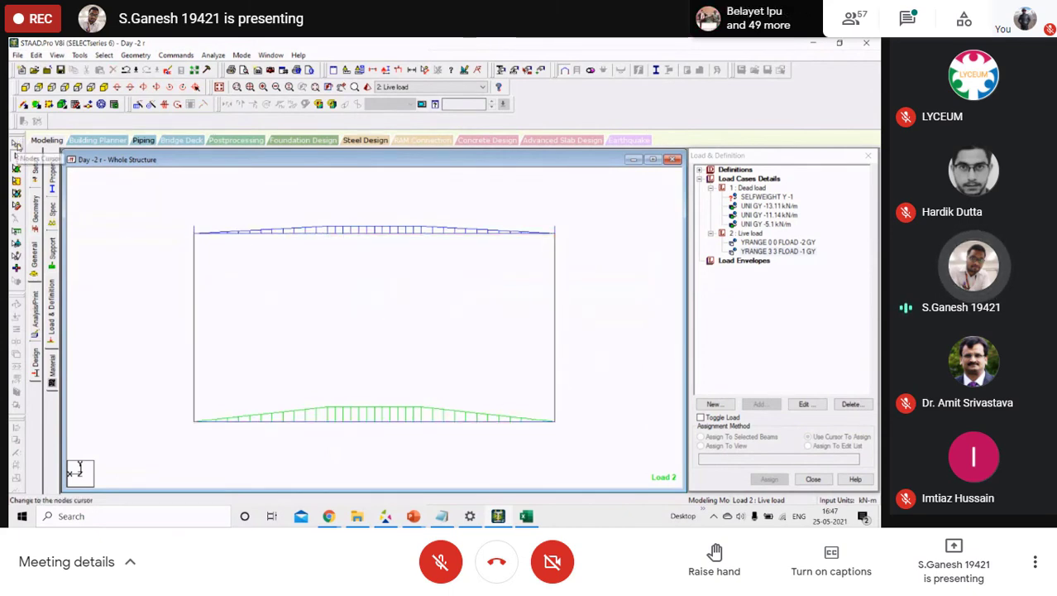
Select the four lower-level corner nodes of the frame in the elevation view, using the nodes cursor.
left_click(16, 144)
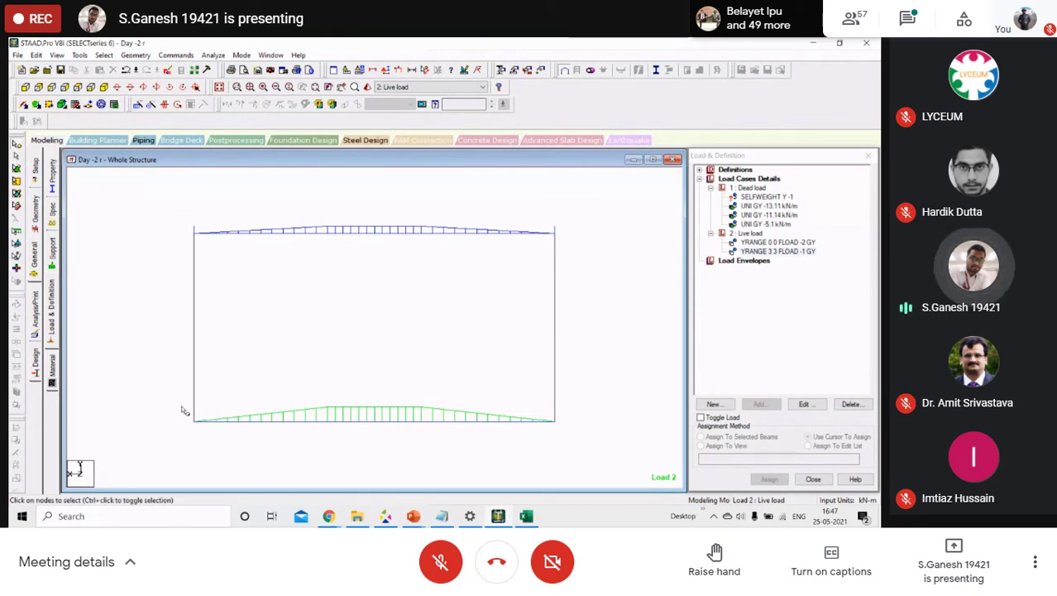
left_click(194, 421)
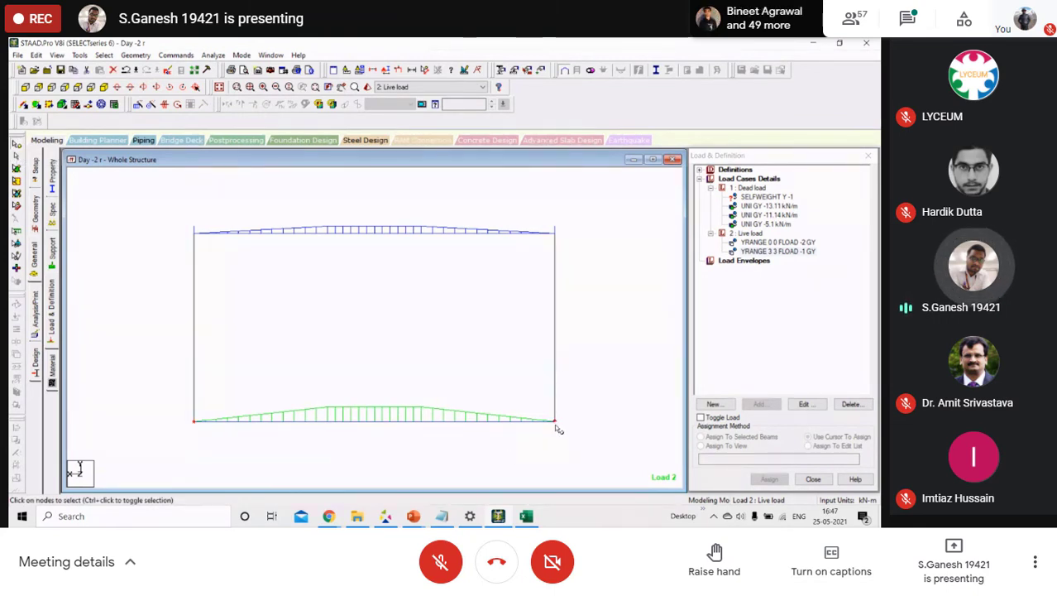
left_click(198, 446)
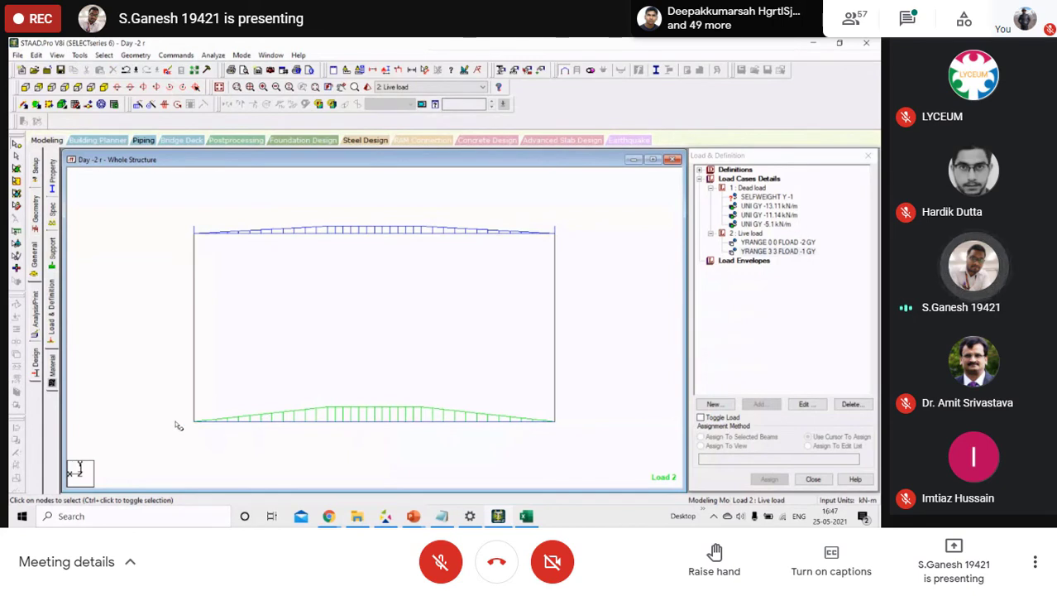
left_click_drag(176, 407, 585, 436)
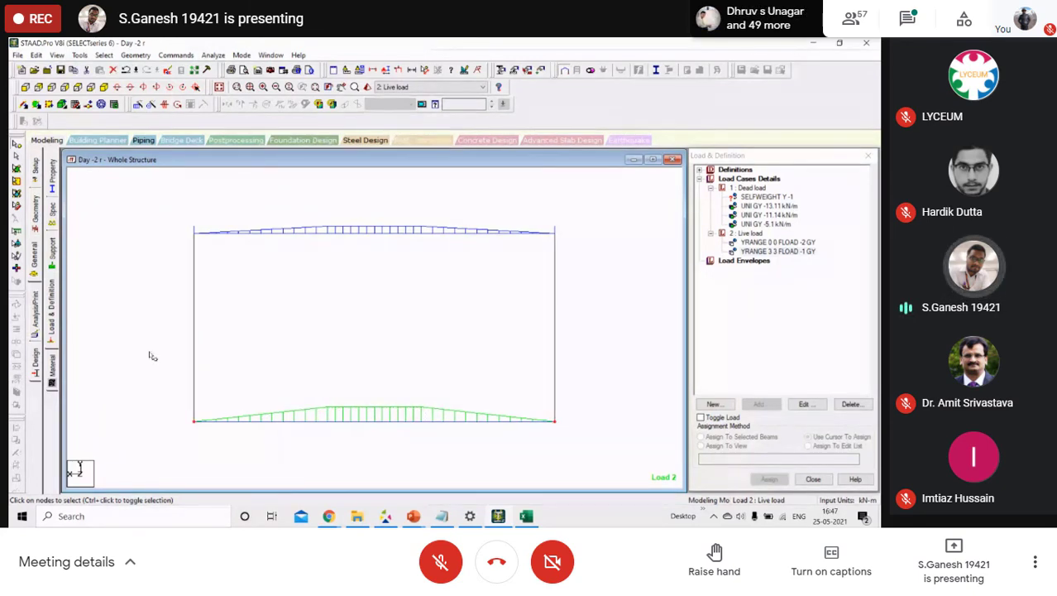
left_click(104, 87)
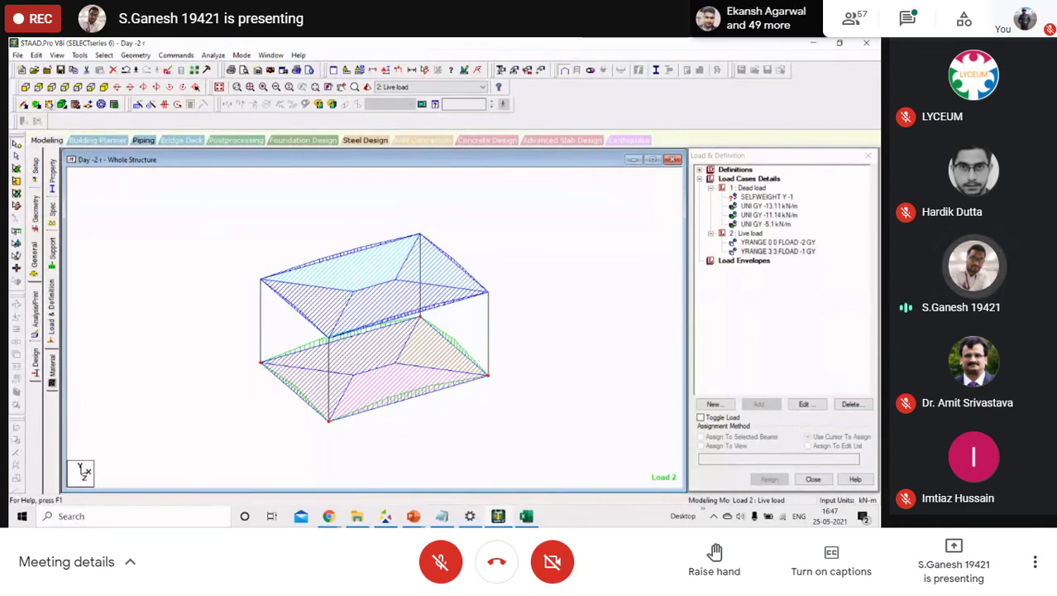
left_click(36, 87)
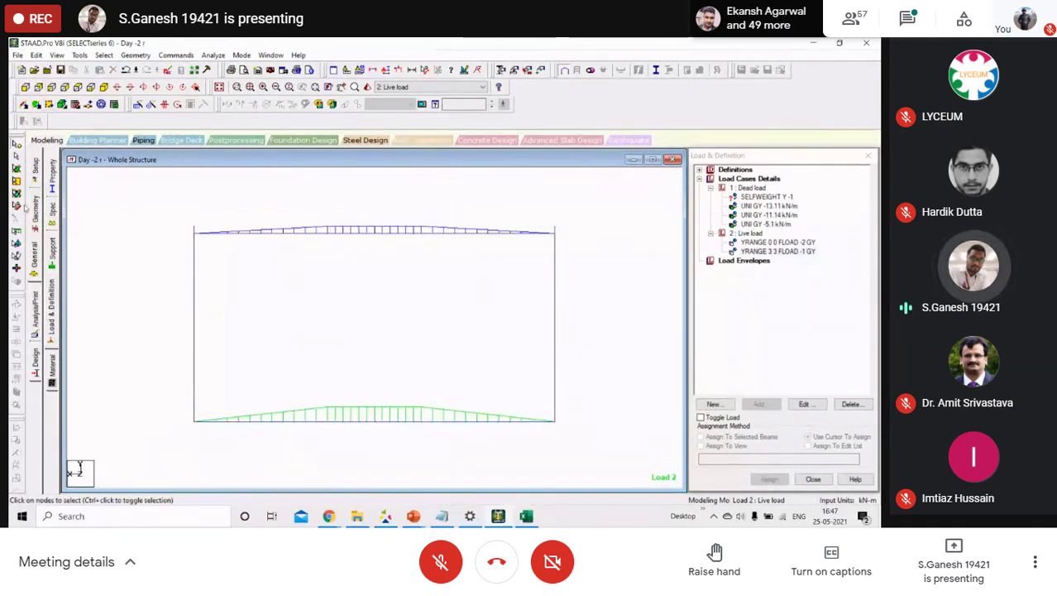
left_click_drag(180, 406, 562, 431)
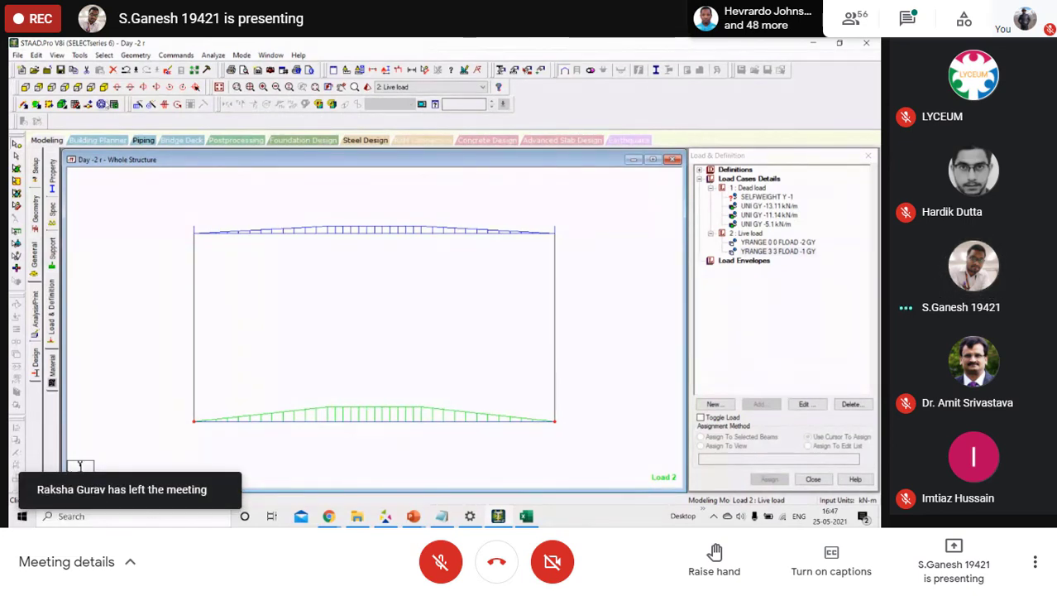
Repeat the selected nodes in the Y direction with Translational Repeat, using one linked step of -1.5 m and geometry only.
left_click(137, 104)
left_click(330, 327)
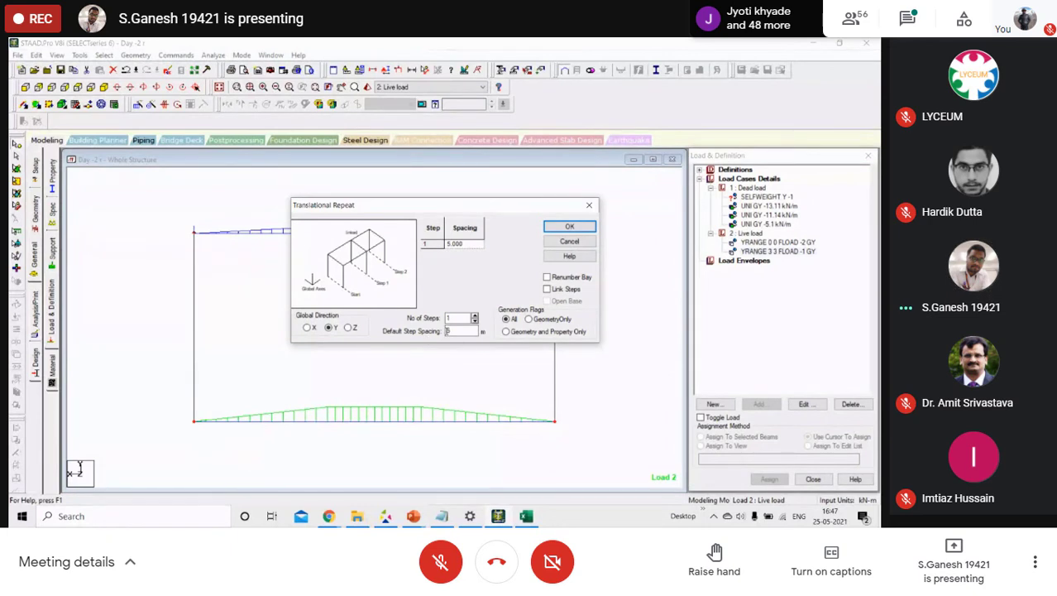
double_click(449, 330)
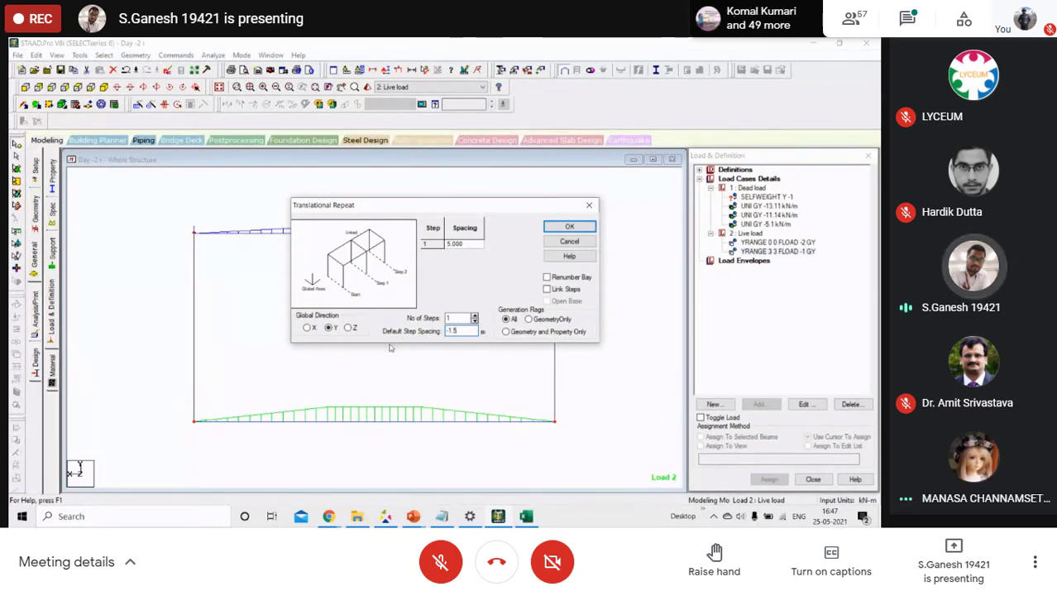
left_click(550, 321)
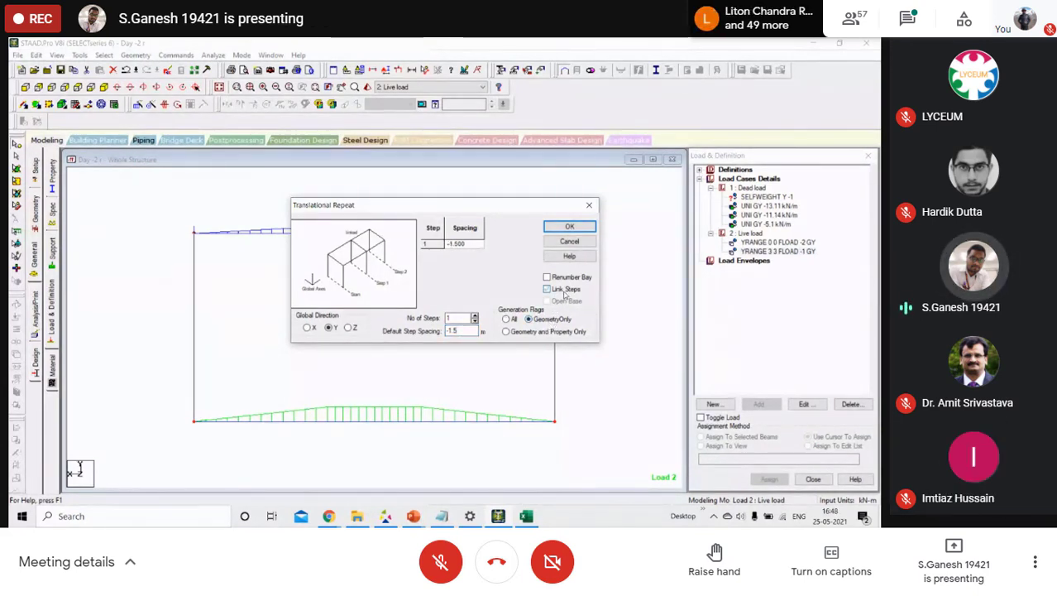
left_click(569, 227)
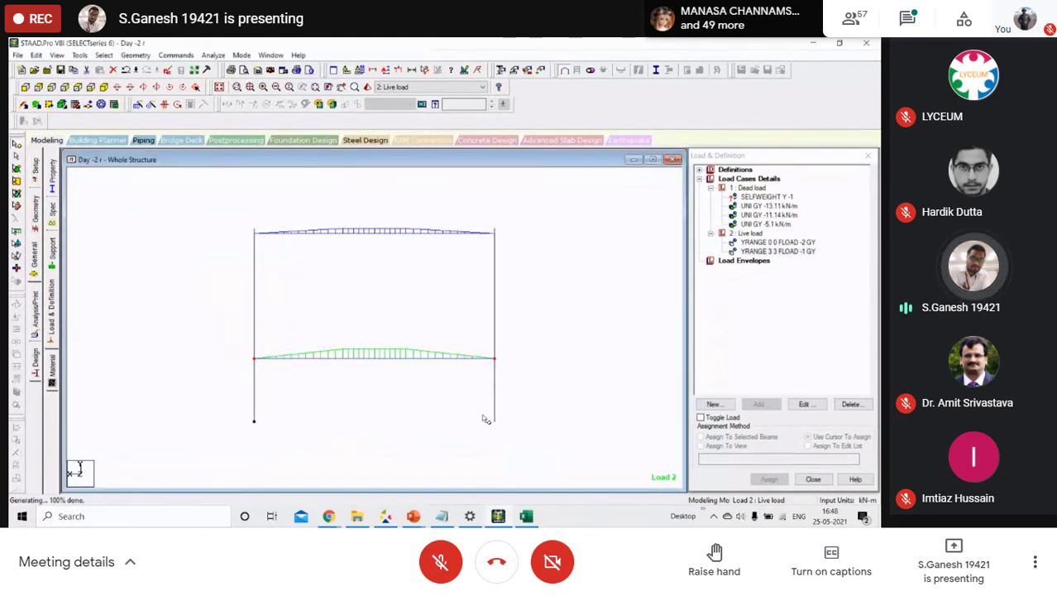
Create a fixed support for the structure.
left_click(52, 262)
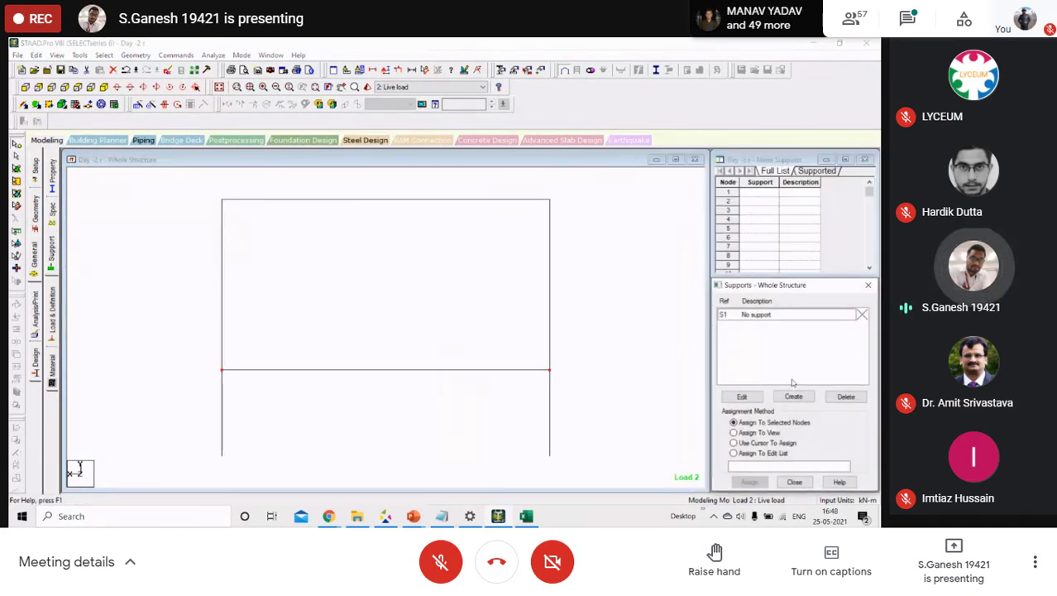
left_click(793, 396)
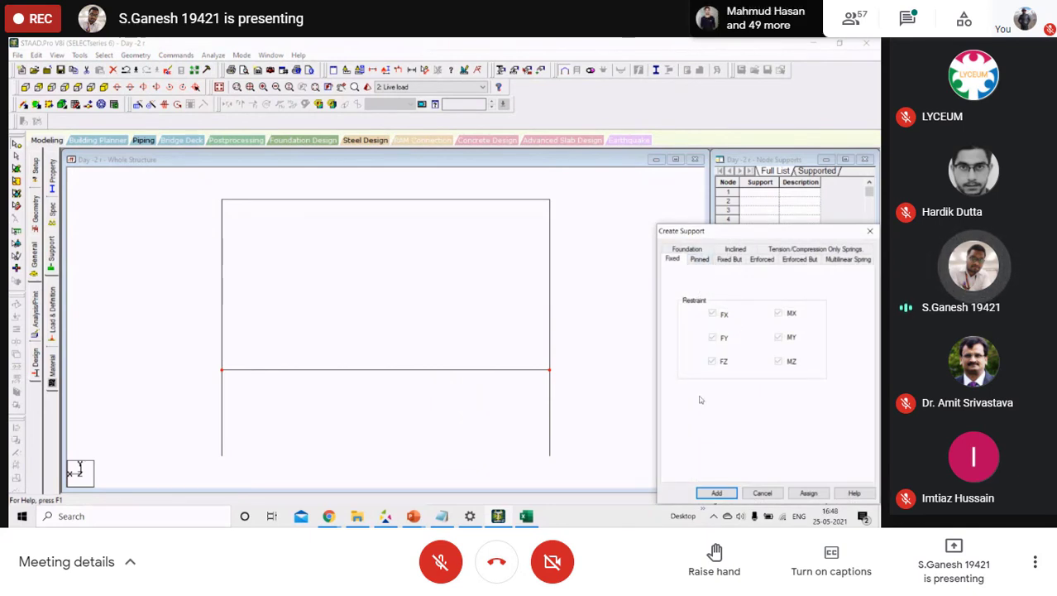
left_click(713, 493)
left_click(756, 327)
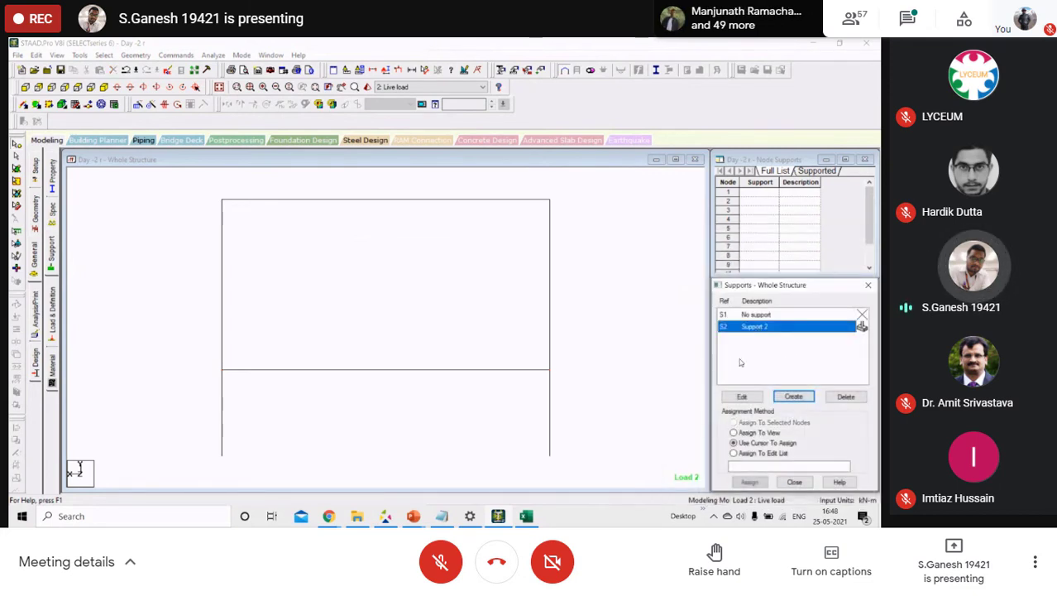
left_click(792, 399)
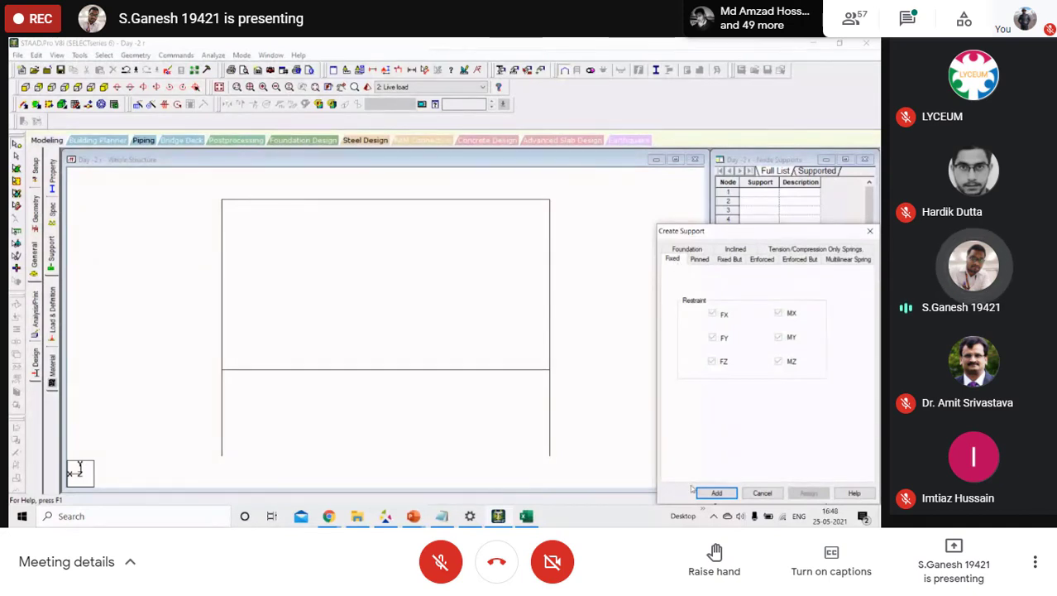
left_click(717, 492)
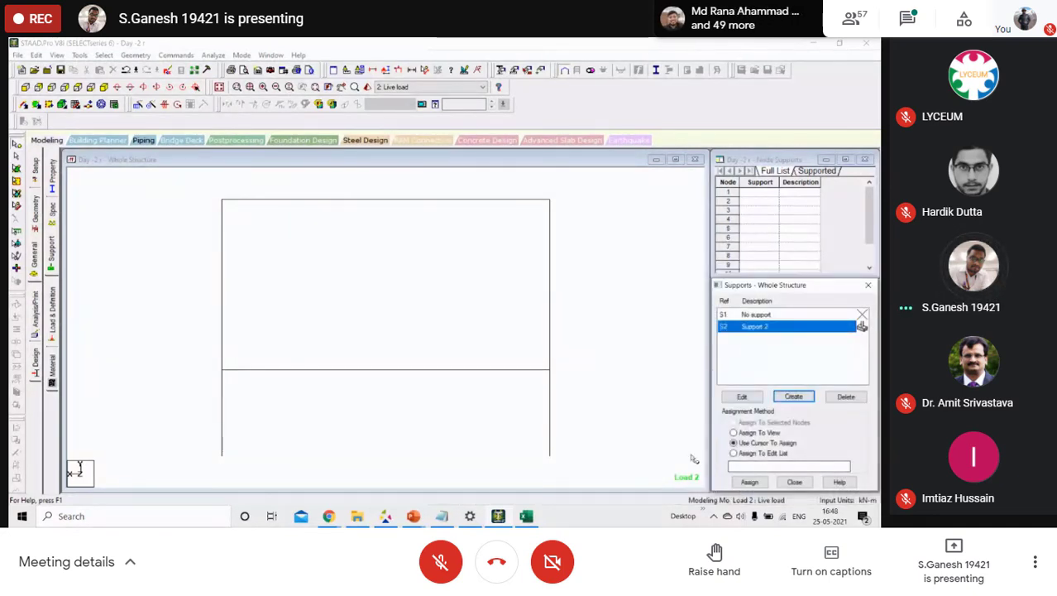
Assign the fixed support to the four bottom column nodes and show the structure in isometric view.
left_click_drag(201, 445, 587, 473)
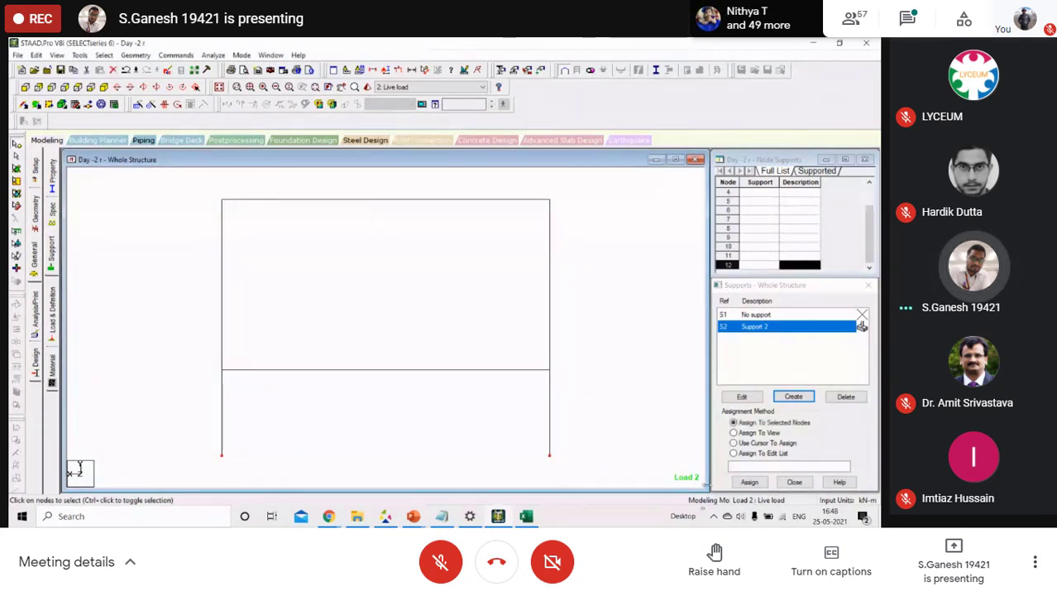
left_click(747, 483)
left_click(796, 416)
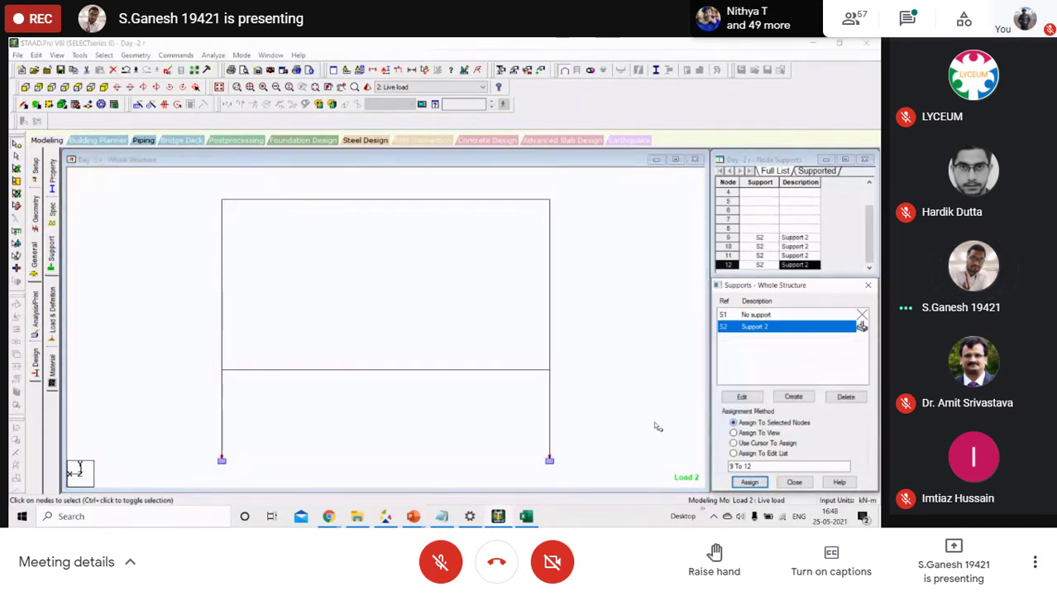
left_click(104, 88)
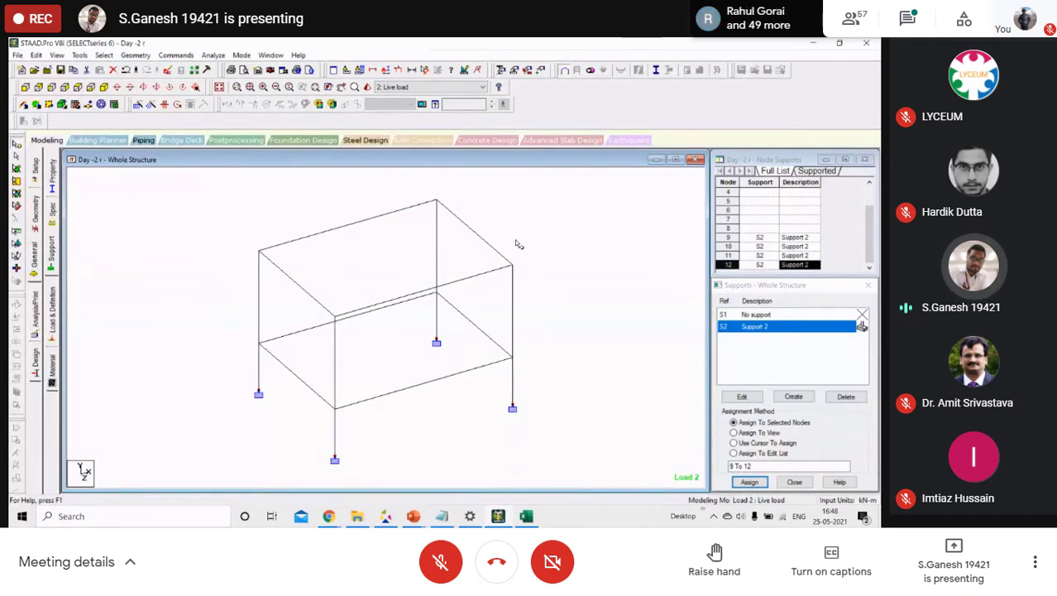
left_click(50, 249)
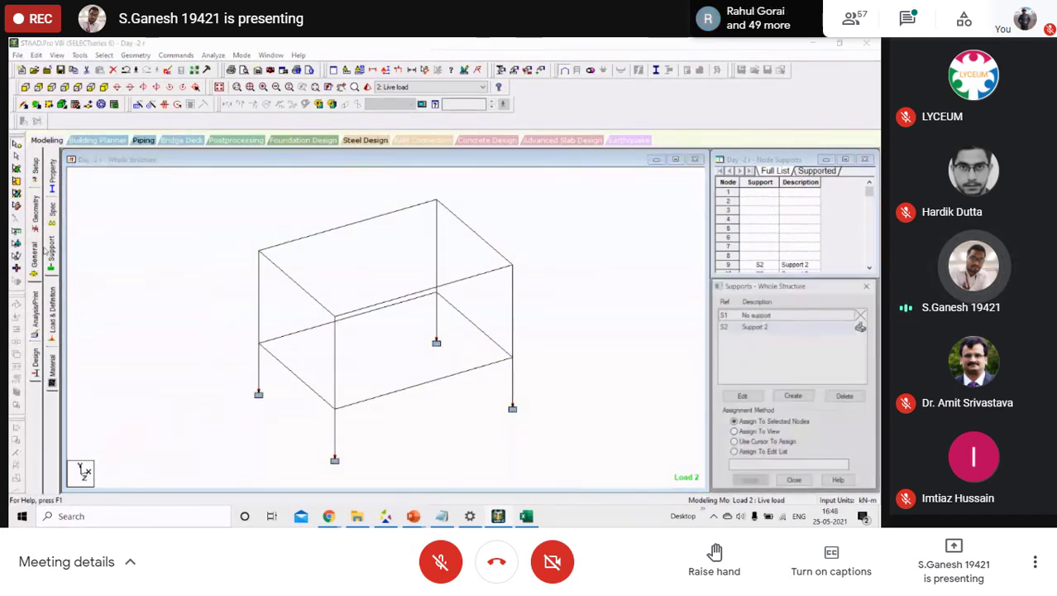
Open the section property page, switch to the PowerPoint slide and handwrite the beam size 230 x 300 beside the picture.
left_click(51, 178)
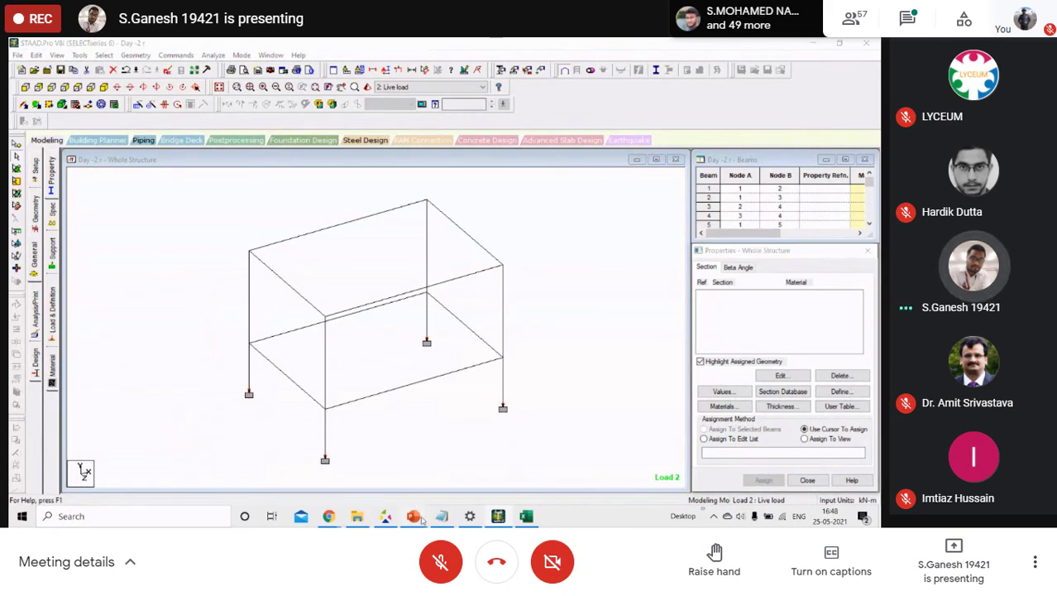
mouse_move(414, 515)
left_click(439, 472)
left_click(432, 488)
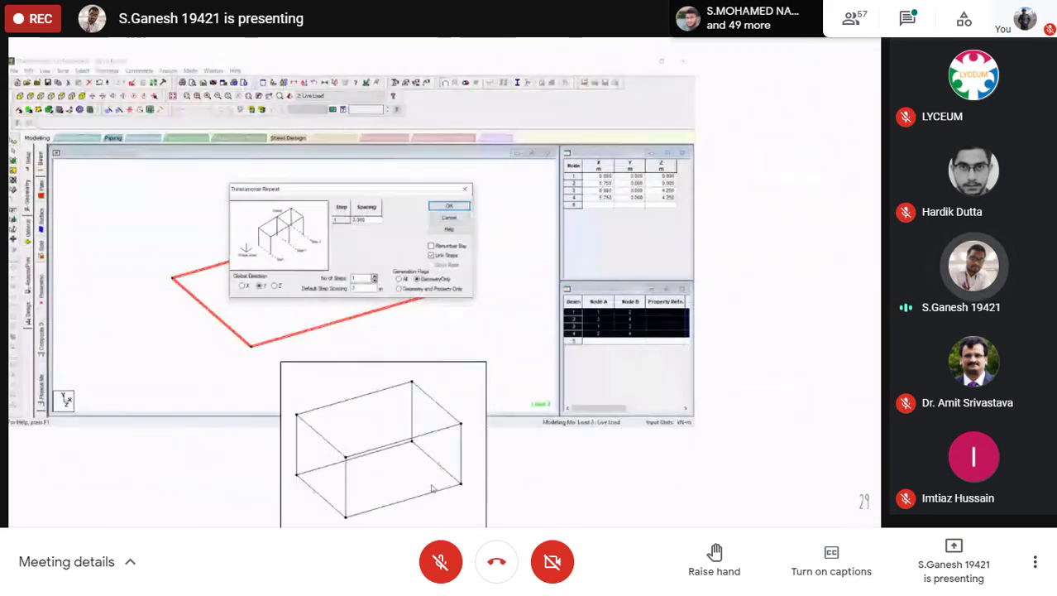
mouse_move(733, 83)
left_mouse_down()
mouse_move(733, 100)
mouse_move(794, 98)
left_mouse_up()
mouse_move(805, 86)
left_mouse_down()
mouse_move(797, 98)
mouse_move(833, 99)
left_mouse_up()
left_click_drag(743, 108, 833, 105)
mouse_move(733, 132)
left_mouse_down()
mouse_move(748, 146)
mouse_move(764, 136)
left_mouse_up()
left_click_drag(773, 138, 811, 138)
left_click_drag(827, 137, 825, 138)
Handwrite the column size 300 x 325 (mm) below the beam size and add the unit mm to the beam size.
mouse_move(746, 175)
left_mouse_down()
mouse_move(748, 192)
mouse_move(765, 193)
left_mouse_up()
left_click_drag(769, 183, 816, 192)
mouse_move(826, 175)
left_mouse_down()
mouse_move(826, 191)
mouse_move(840, 191)
left_mouse_up()
left_click_drag(843, 177, 874, 190)
left_click_drag(741, 232, 734, 240)
left_click_drag(755, 227, 760, 241)
left_click_drag(779, 229, 811, 240)
mouse_move(809, 228)
left_mouse_down()
mouse_move(797, 242)
mouse_move(852, 241)
mouse_move(815, 265)
left_mouse_up()
left_click_drag(819, 258, 792, 275)
left_click_drag(841, 256, 844, 276)
left_click_drag(796, 165, 824, 164)
left_click_drag(821, 154, 844, 165)
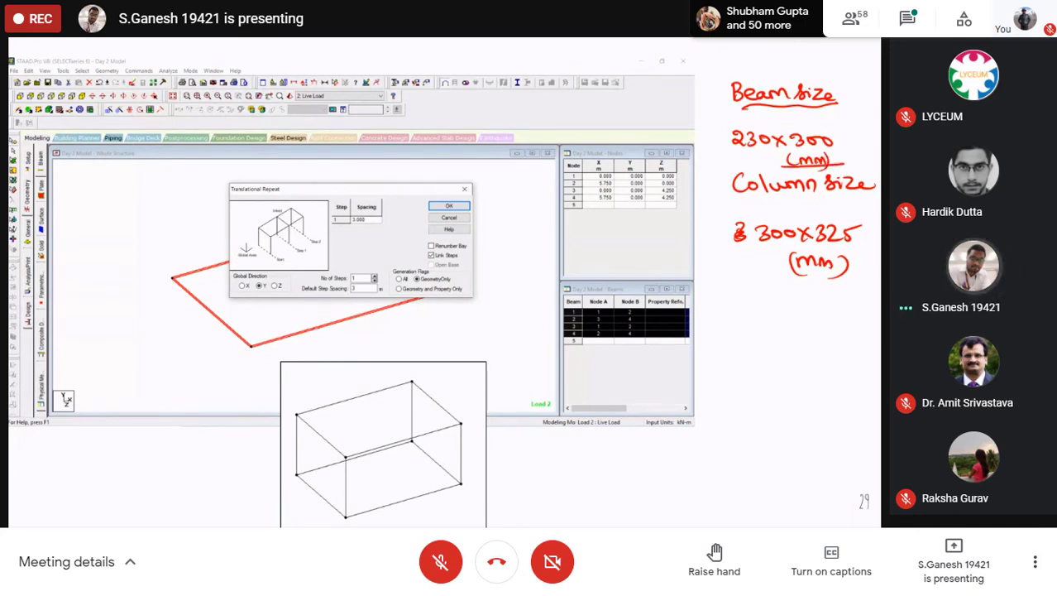
Switch back to STAAD.Pro and decline the auto save of the file.
key("super")
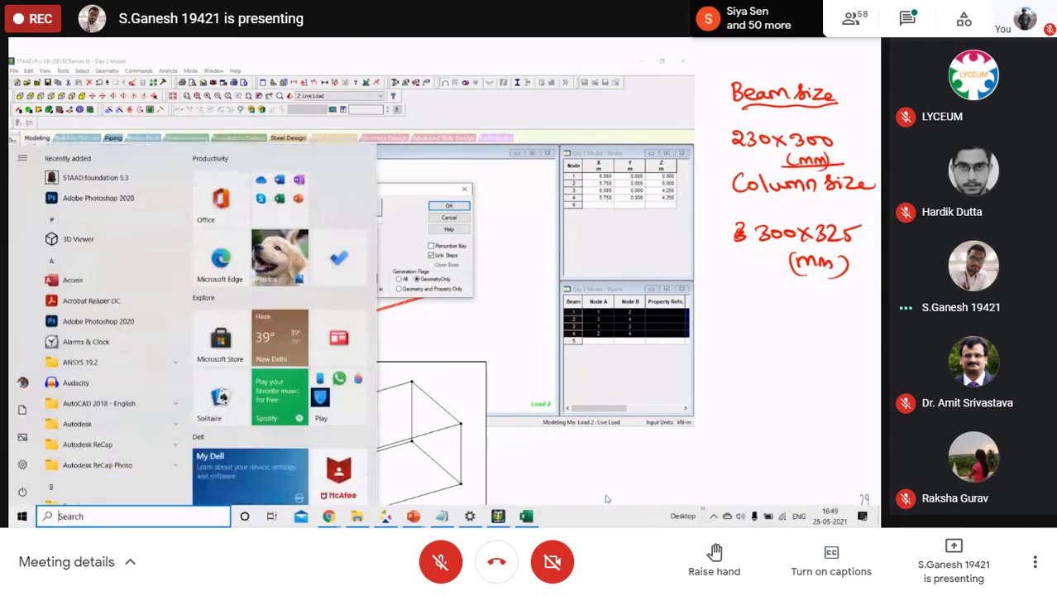
left_click(498, 517)
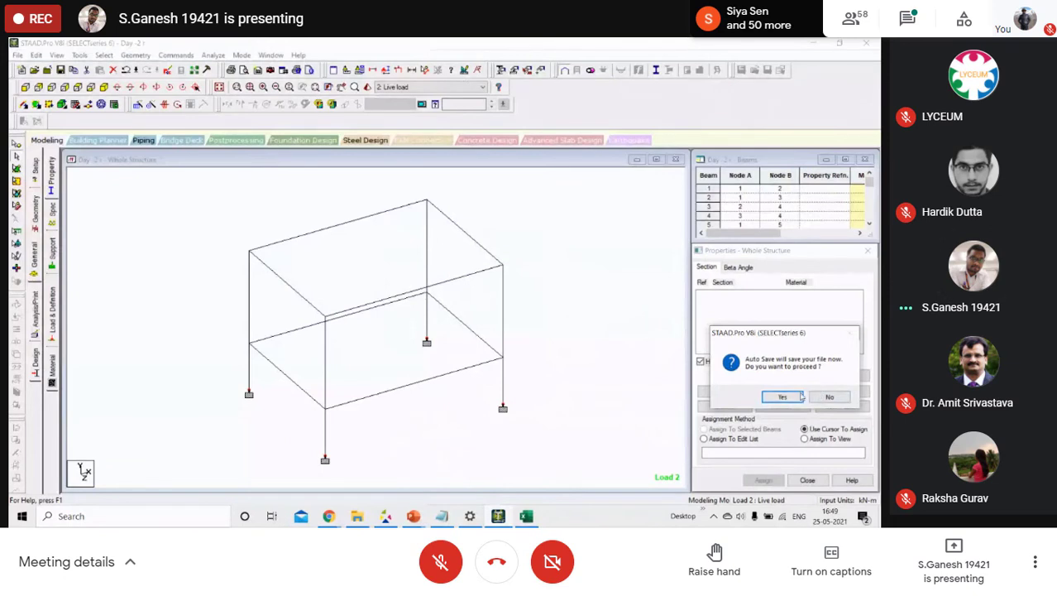
left_click(830, 398)
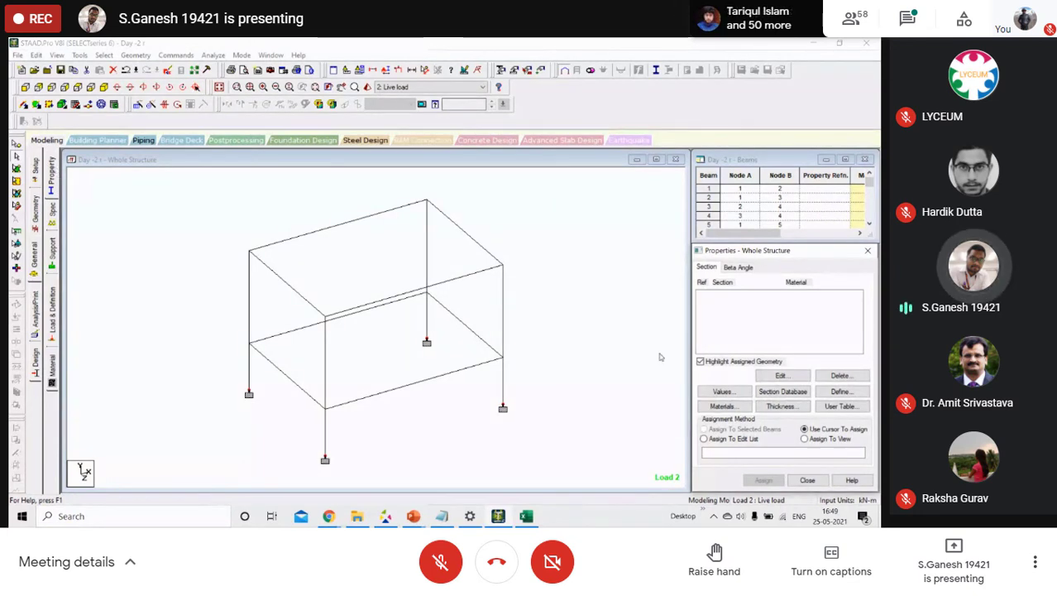
Add a rectangular concrete section property with YD 0.300 m and ZD 0.230 m.
left_click(841, 392)
left_click(282, 186)
double_click(493, 238)
type("0")
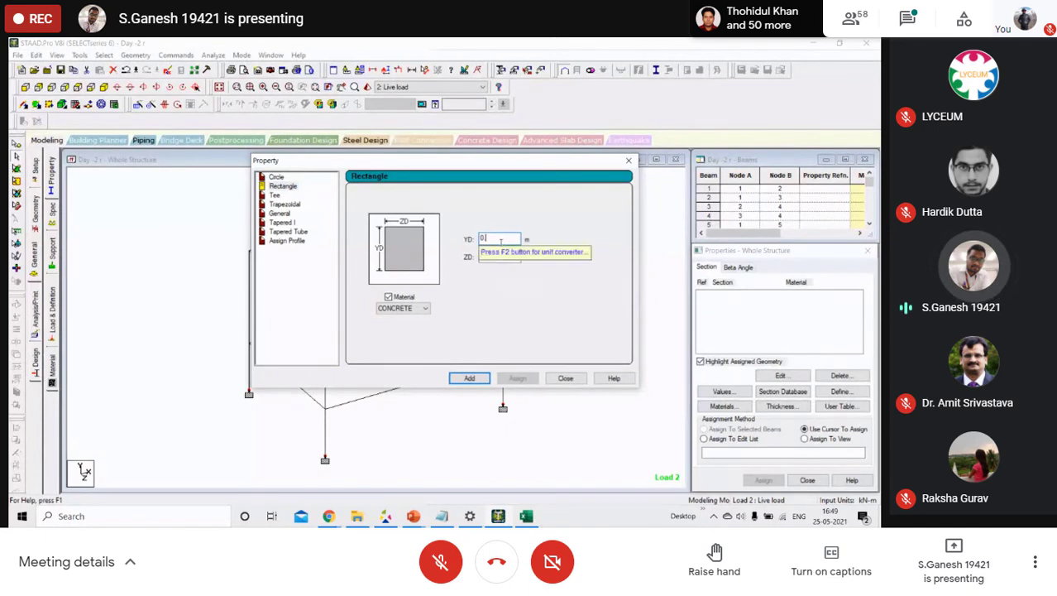
type(".300")
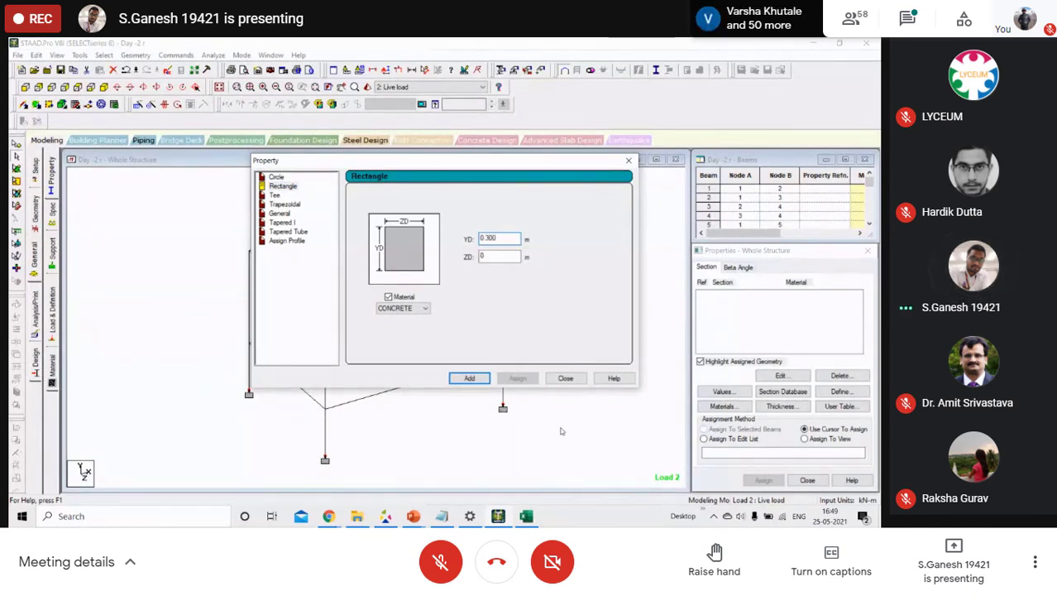
left_click(496, 258)
type(".23")
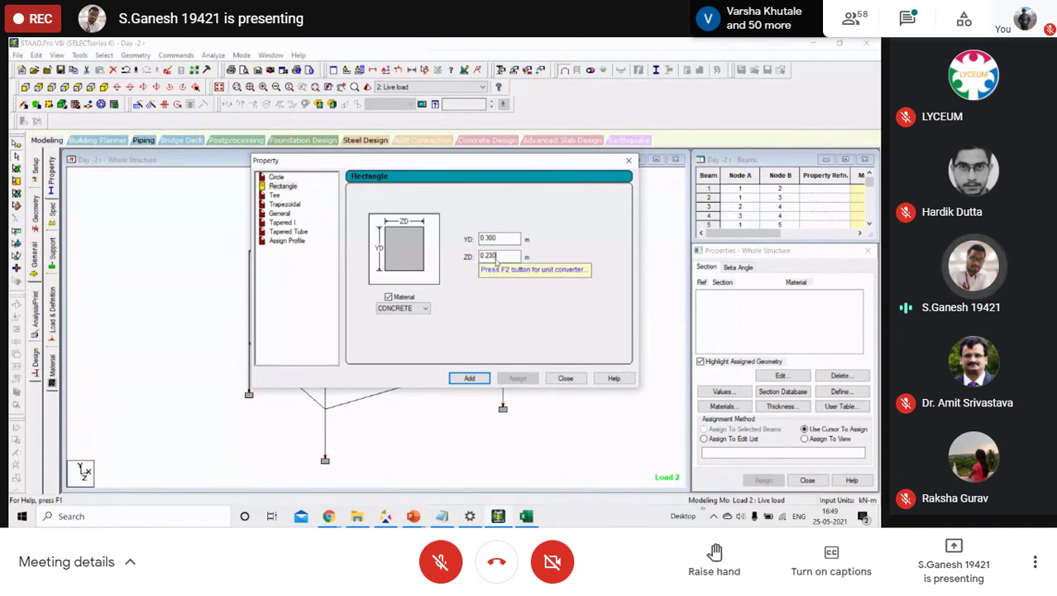
left_click(470, 379)
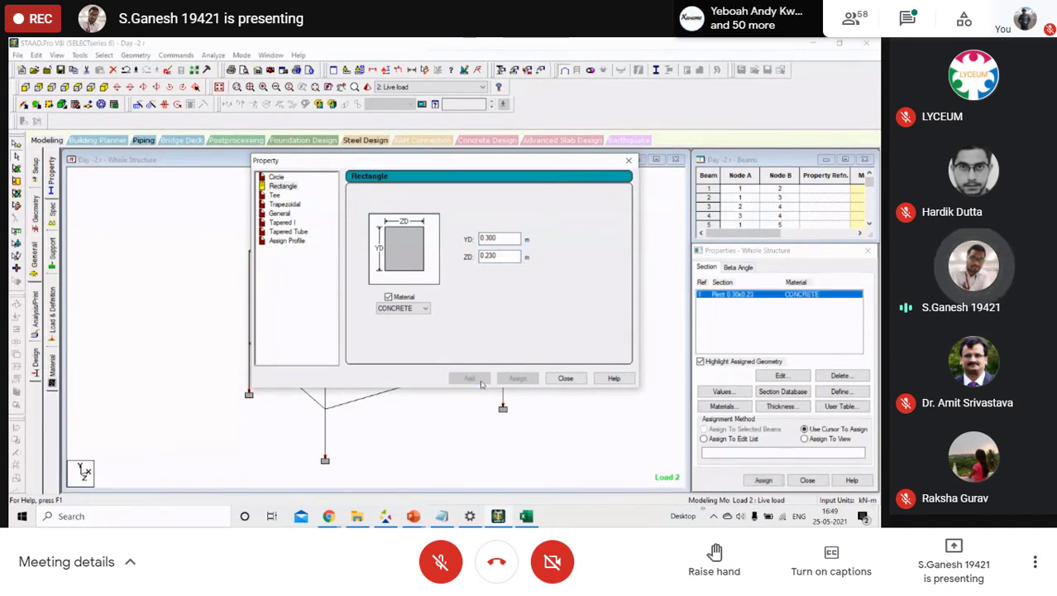
Add a second rectangular concrete section with YD 0.325 m and ZD 0.300 m, and close the property definition.
left_click(501, 257)
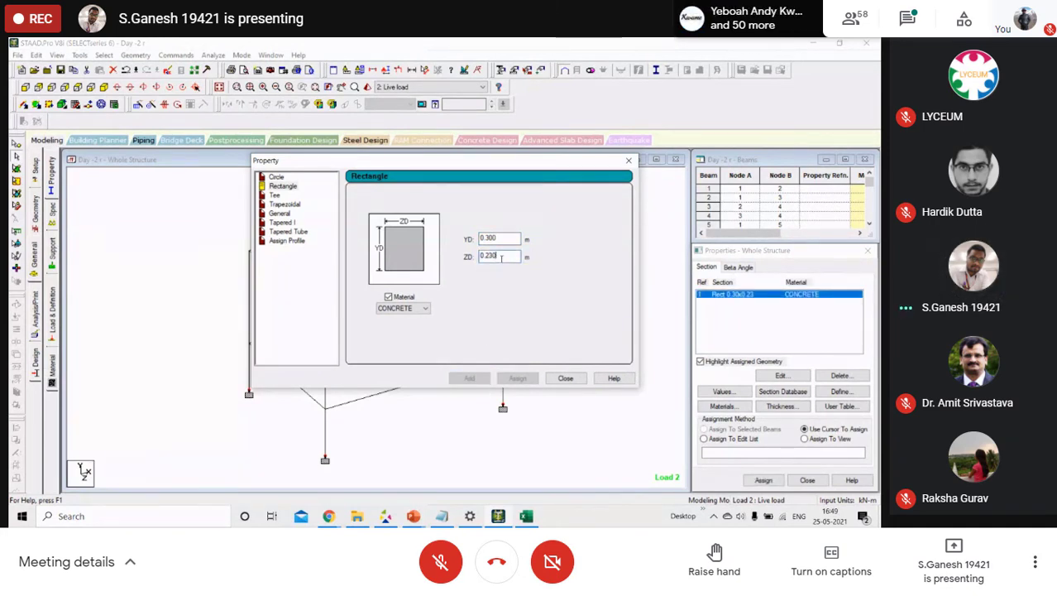
key("BackSpace")
key("BackSpace")
key("BackSpace")
key("BackSpace")
type(".300")
left_click(510, 239)
key("BackSpace")
key("BackSpace")
key("BackSpace")
key("BackSpace")
type(".32")
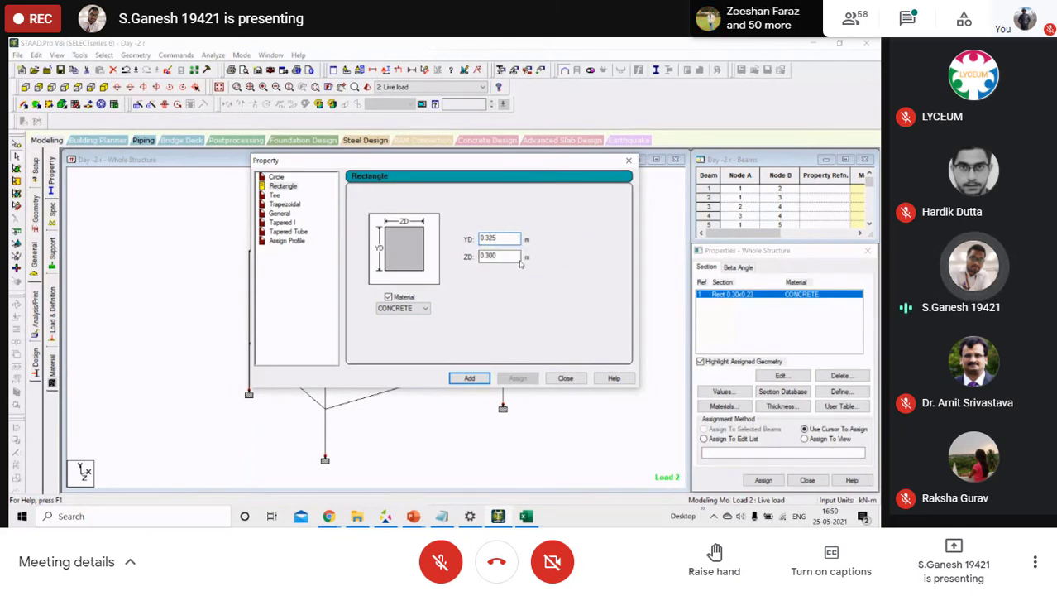
type("5")
left_click(469, 378)
left_click(565, 378)
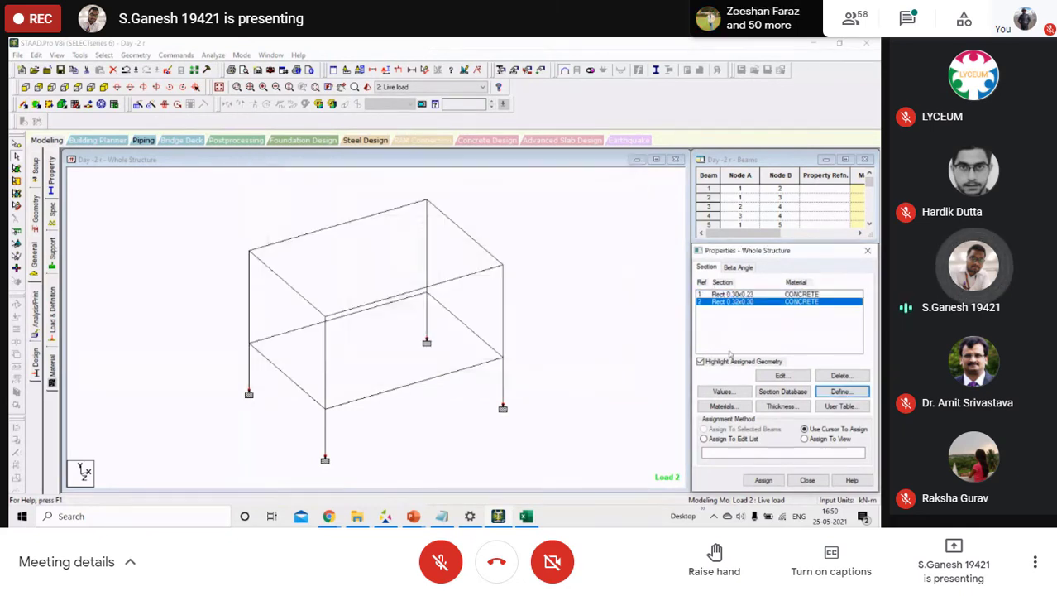
Assign the Rect 0.30x0.23 section to all beams parallel to X and Z.
left_click(739, 295)
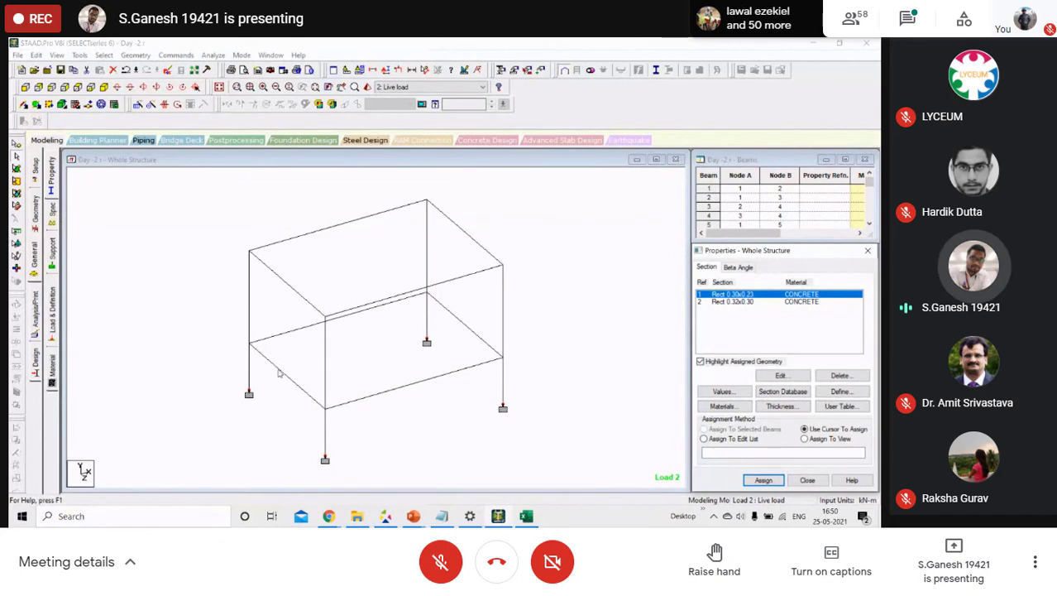
left_click(108, 57)
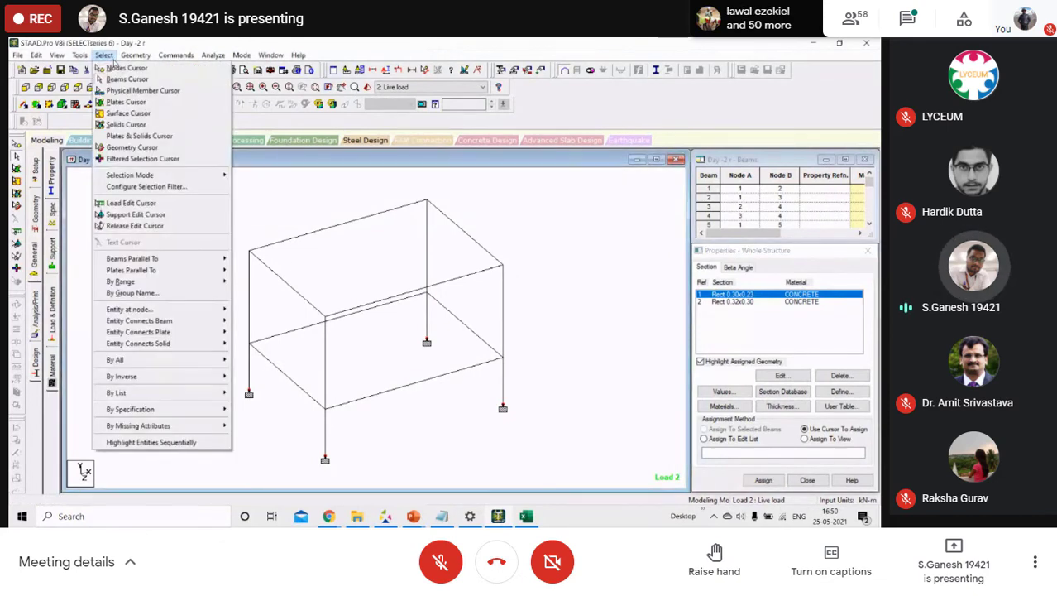
mouse_move(208, 259)
left_click(252, 259)
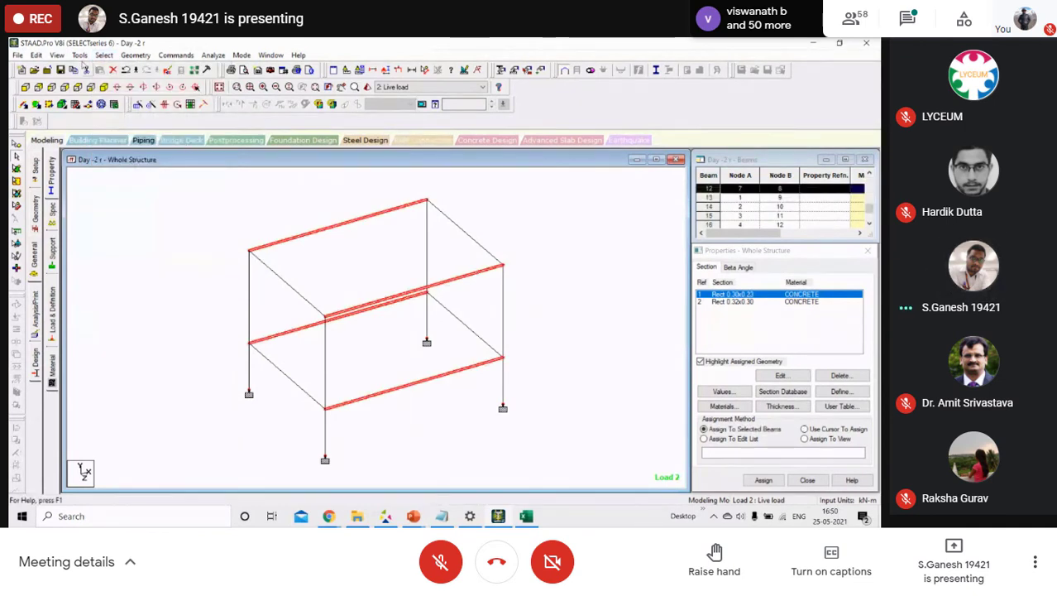
left_click(103, 55)
mouse_move(219, 259)
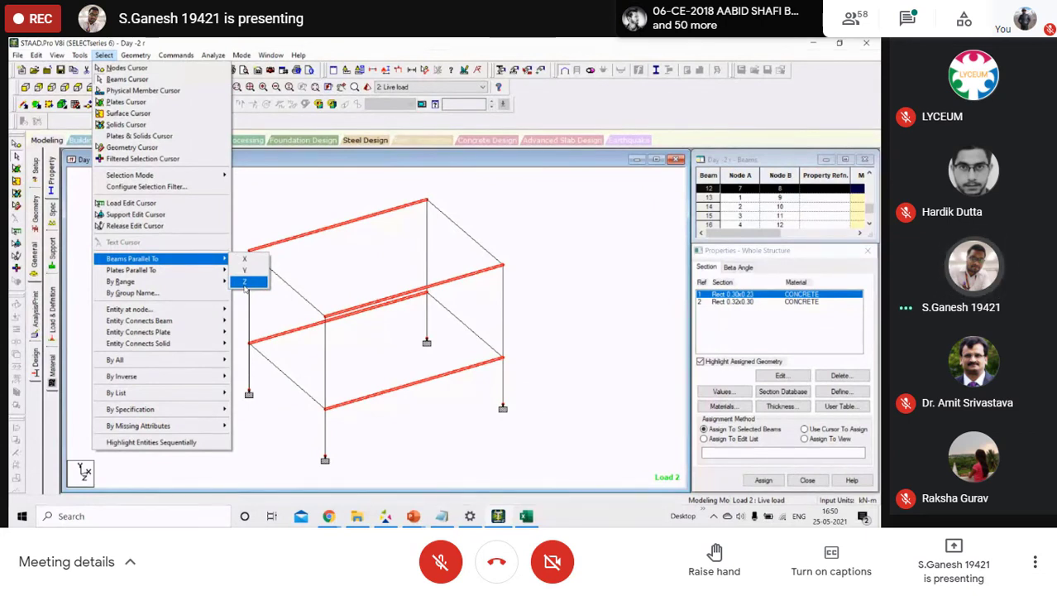
left_click(245, 283)
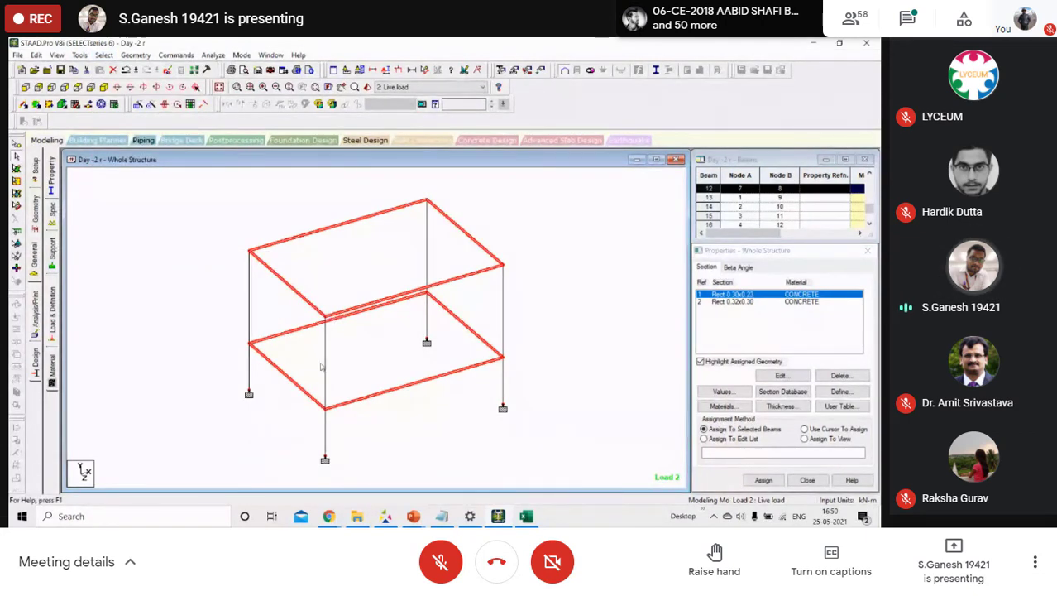
left_click(753, 482)
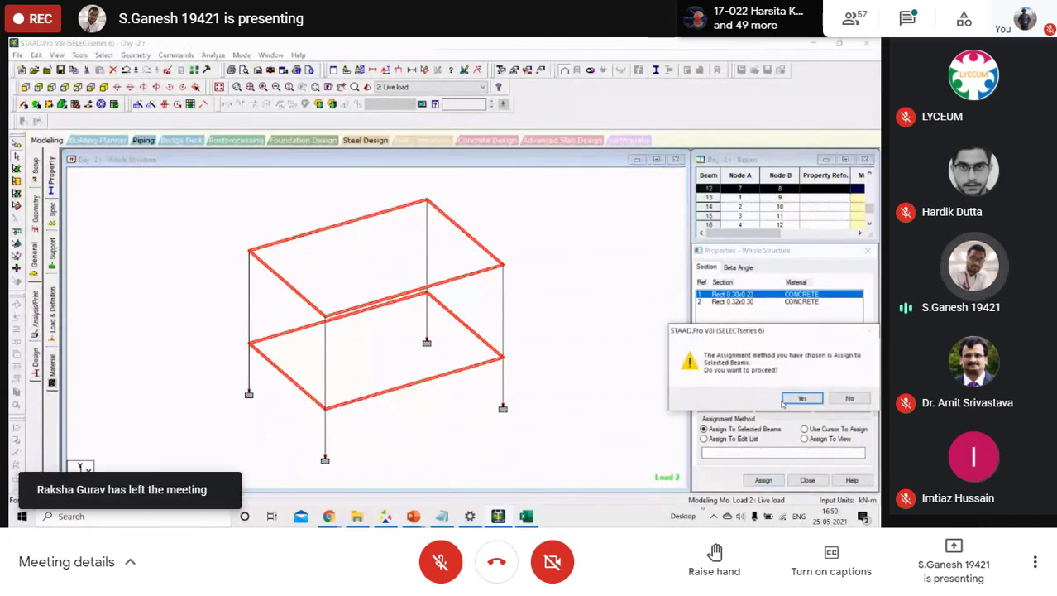
left_click(801, 401)
Assign the Rect 0.32x0.30 section to all columns, selected as the members parallel to Y.
left_click(733, 301)
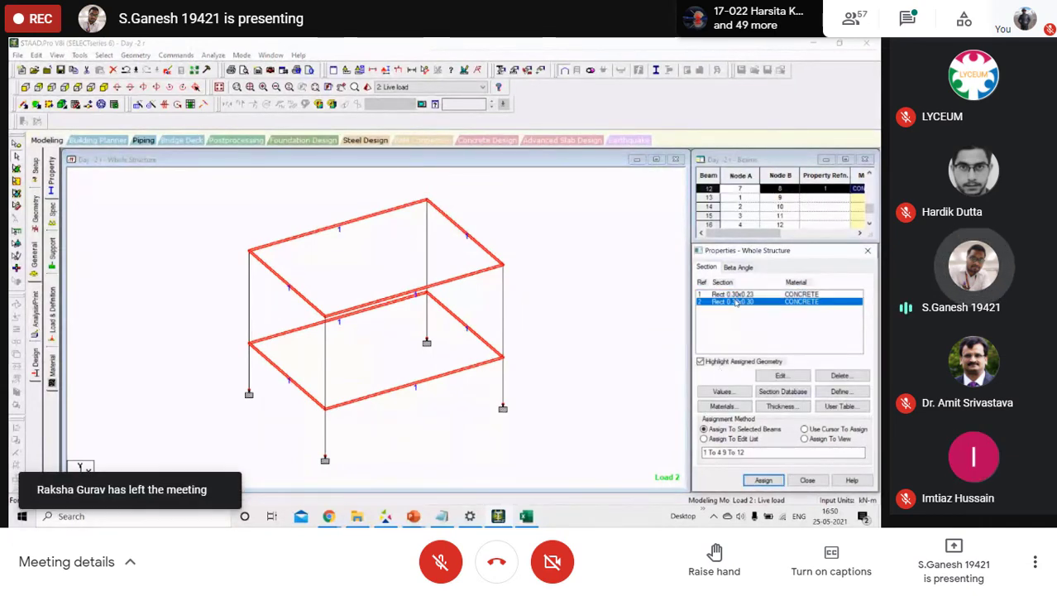
left_click(104, 56)
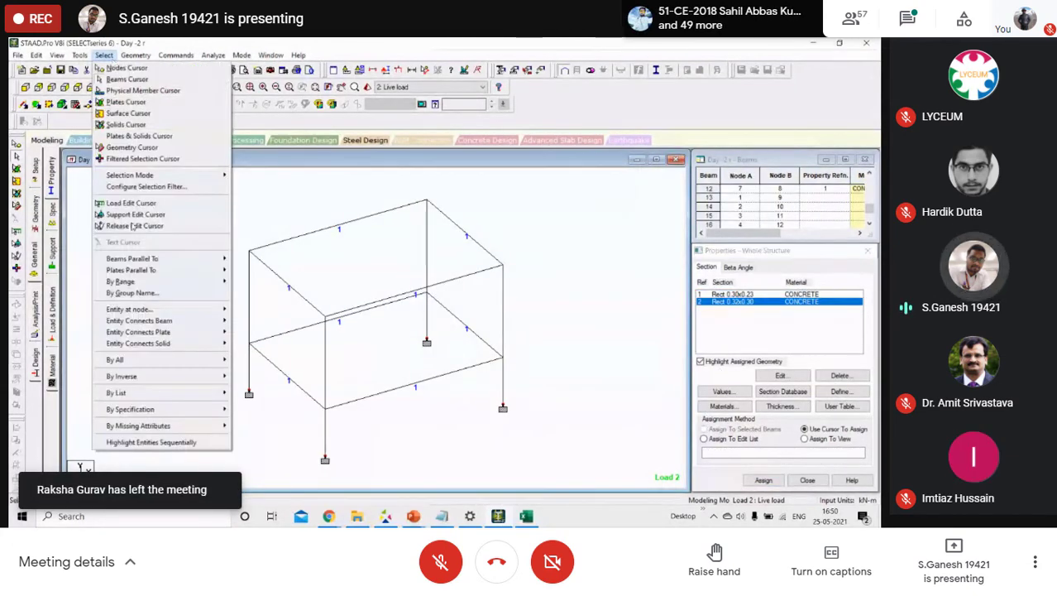
mouse_move(198, 259)
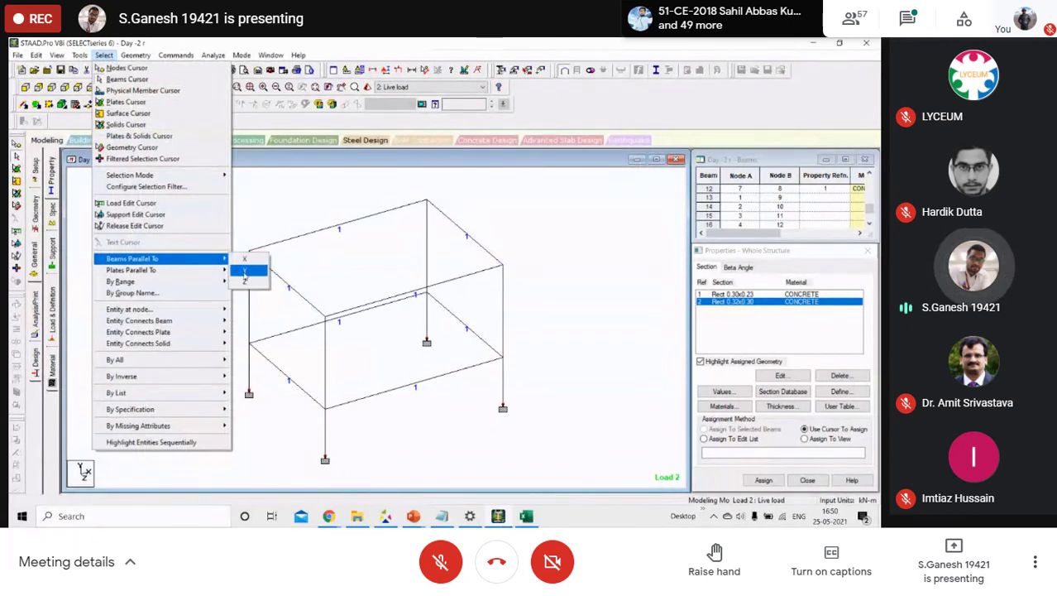
left_click(244, 272)
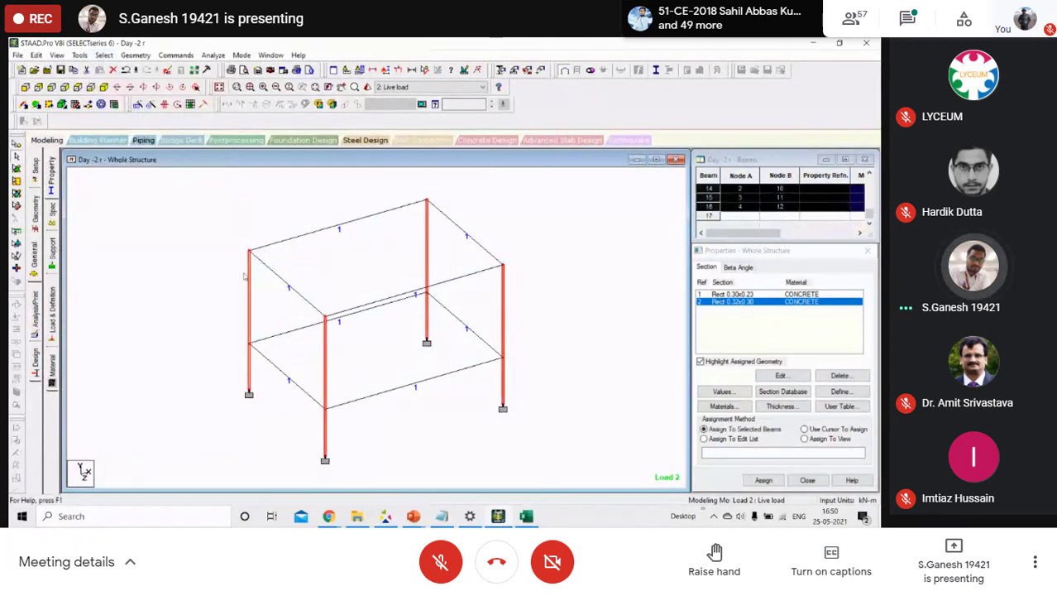
left_click(764, 480)
left_click(798, 397)
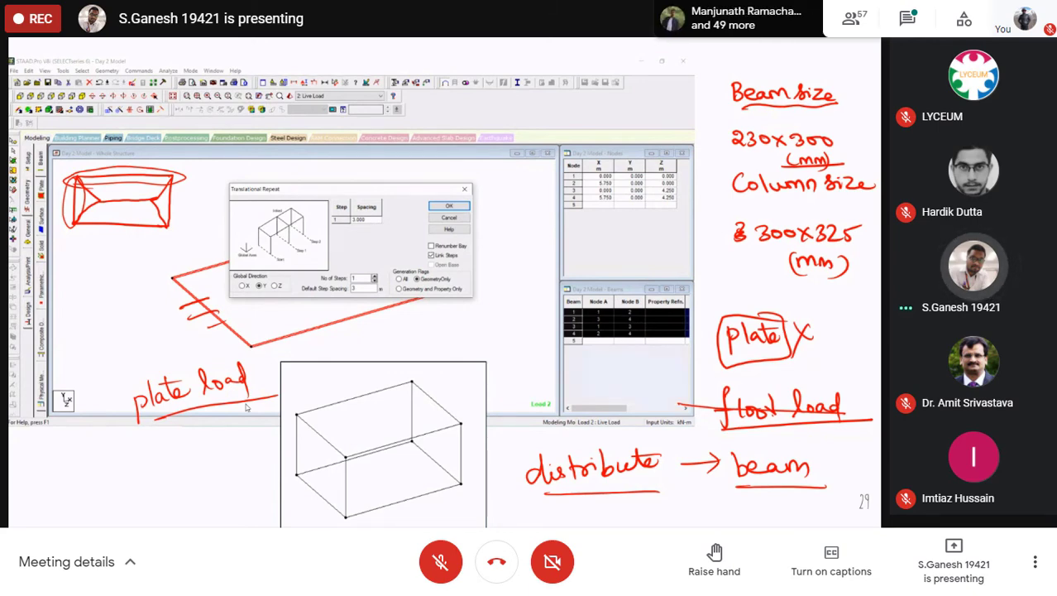
Switch back to STAAD.Pro from the slide and check the model for members with a missing property.
key("super")
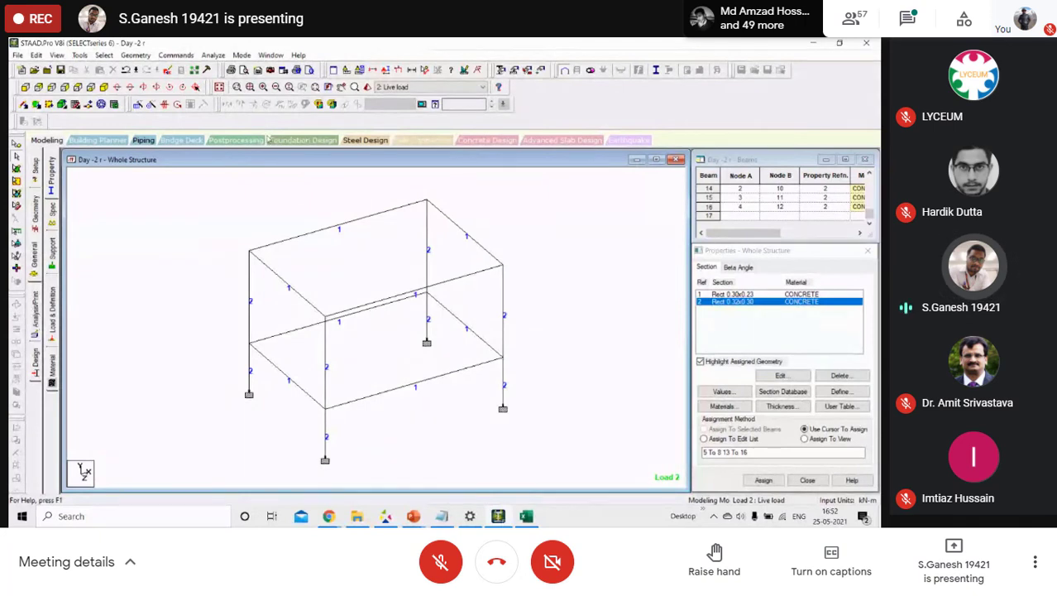
left_click(175, 55)
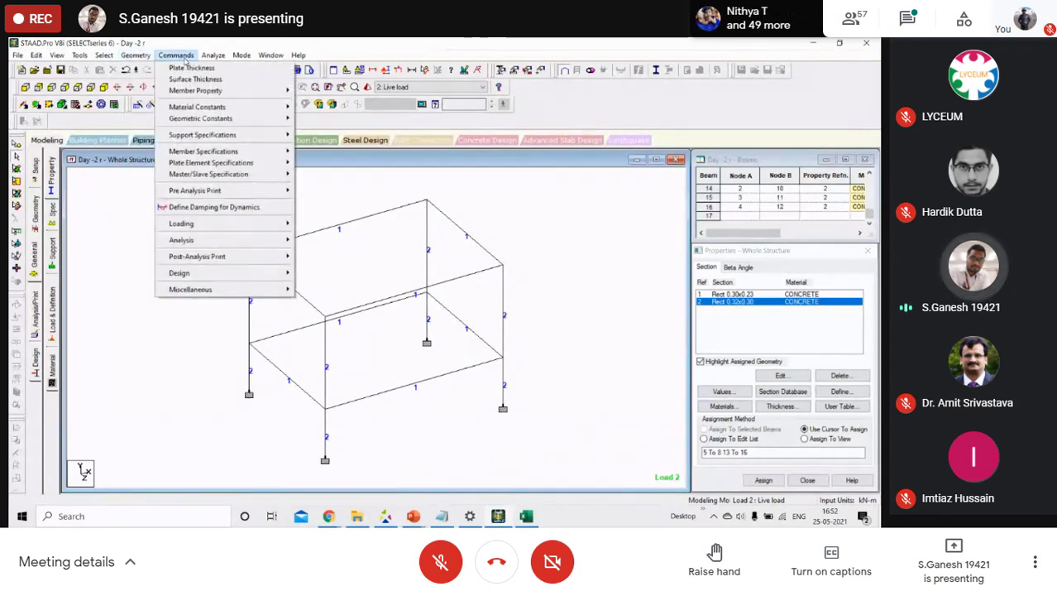
mouse_move(104, 54)
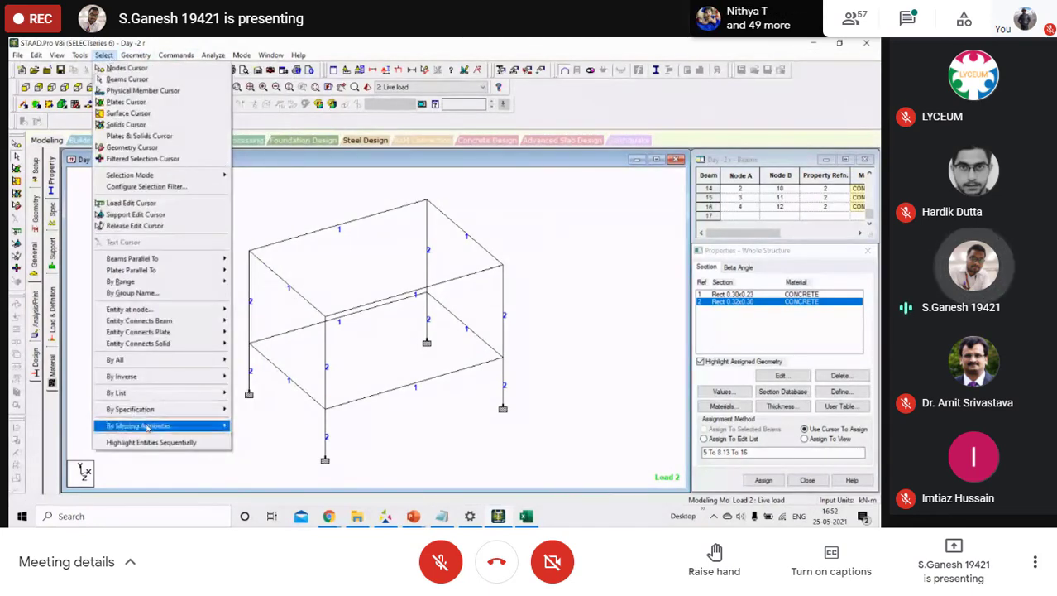
mouse_move(149, 425)
left_click(265, 425)
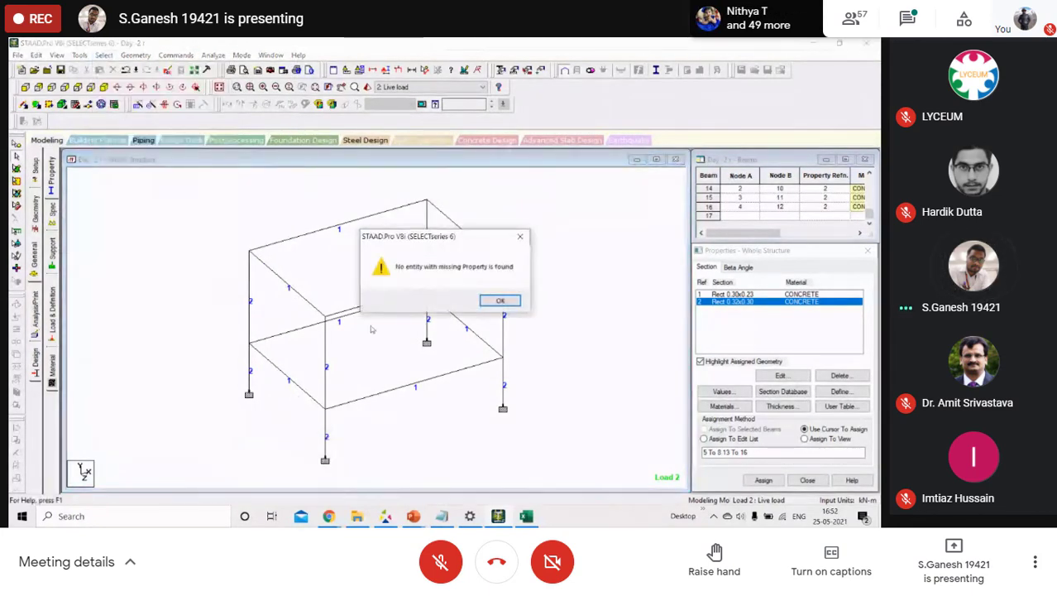
left_click(503, 302)
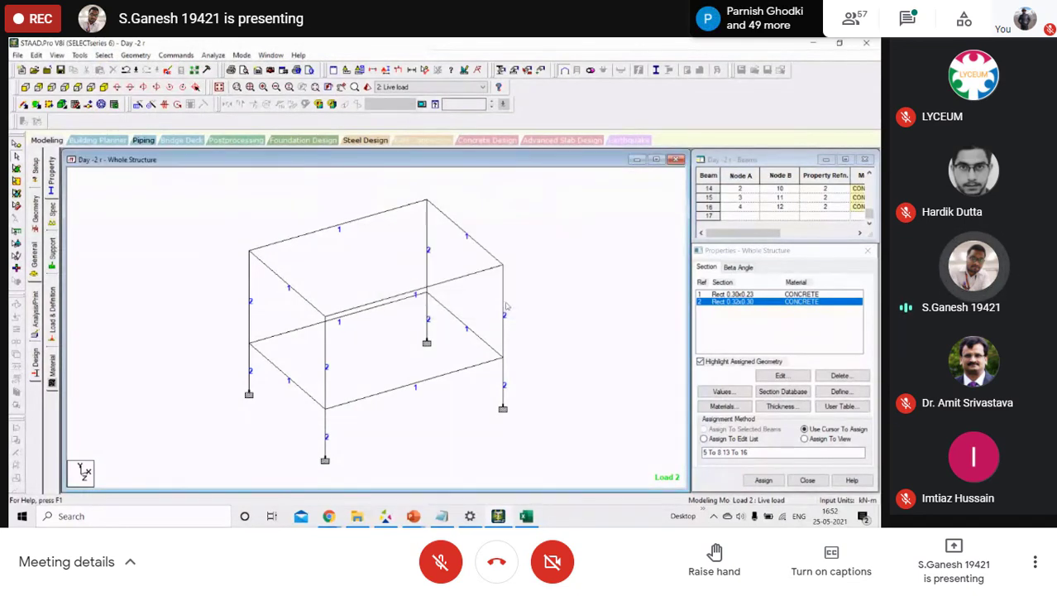
Assign the SELFWEIGHT Y -1 item of the Dead load case to the whole view.
left_click(212, 54)
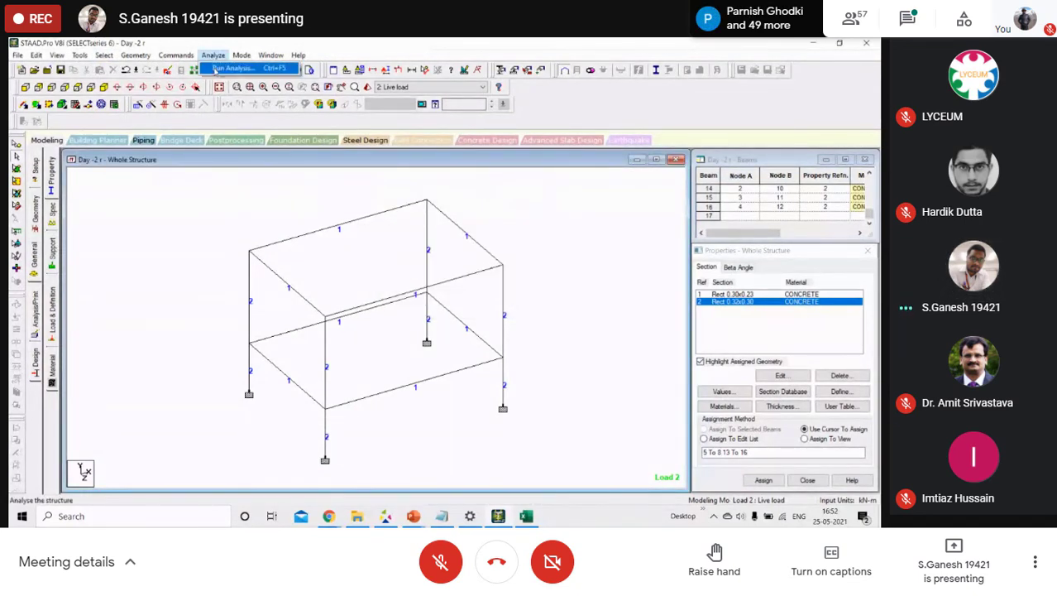
left_click(52, 311)
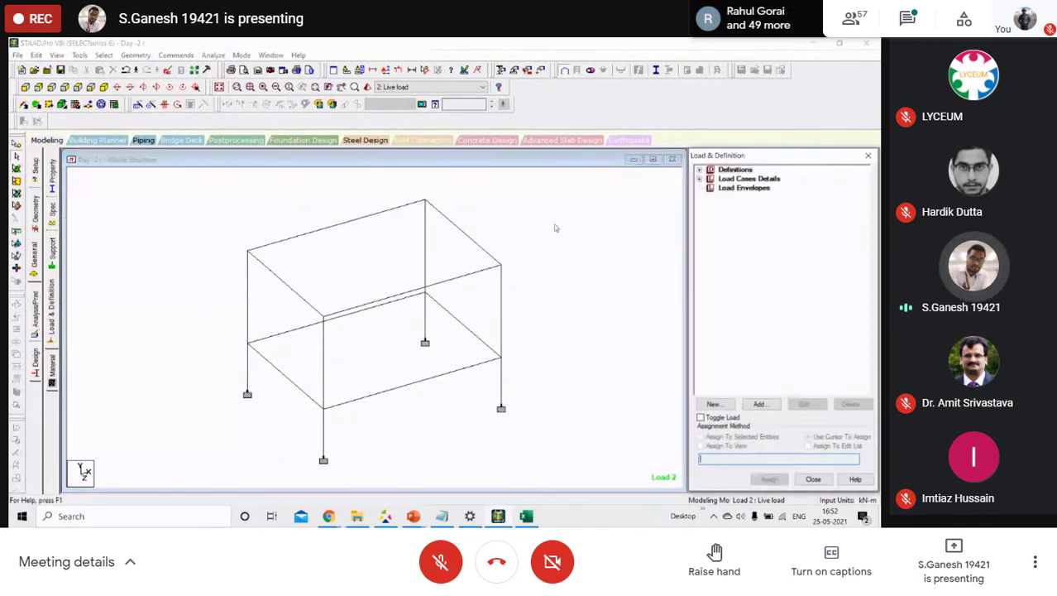
left_click(700, 180)
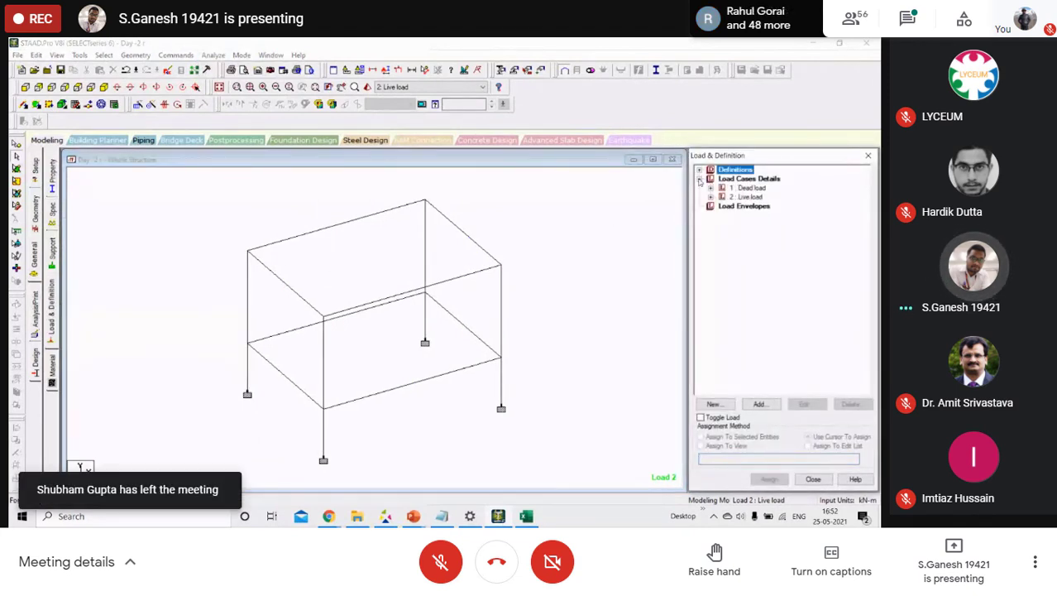
left_click(711, 189)
left_click(755, 198)
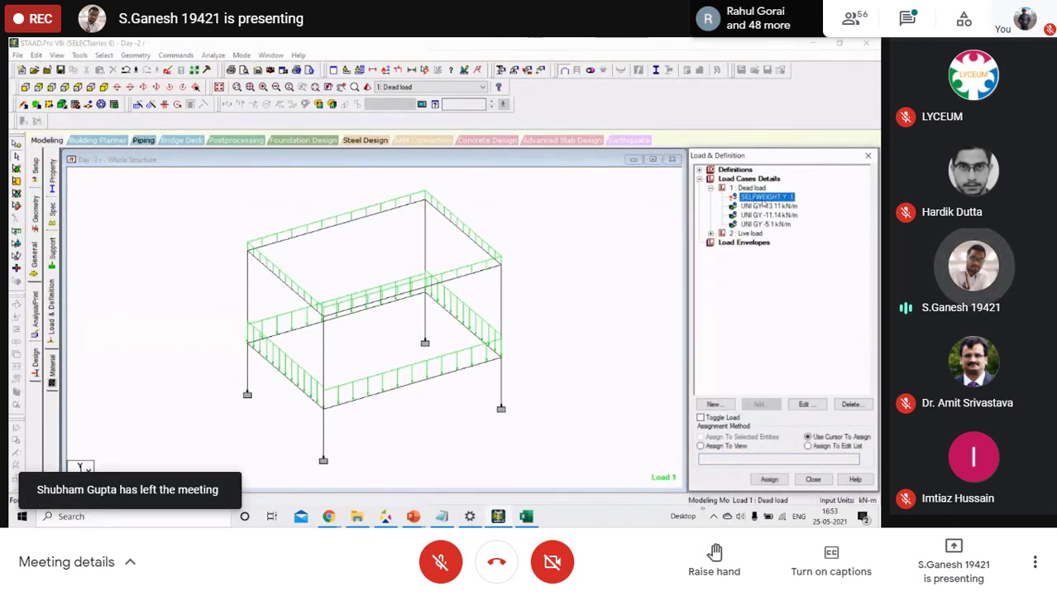
left_click(701, 445)
left_click(770, 479)
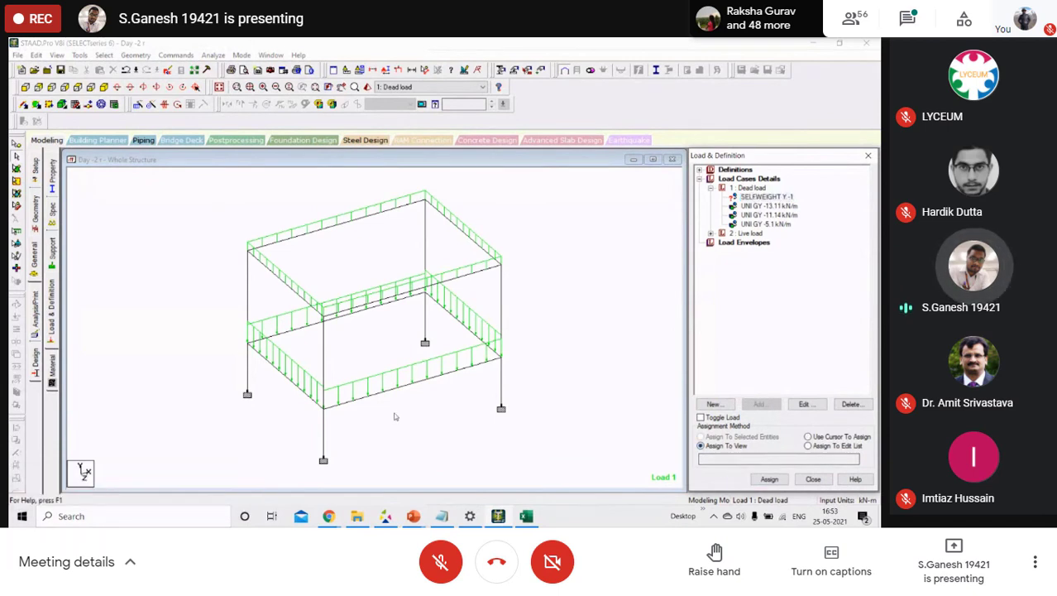
left_click(770, 479)
left_click(808, 351)
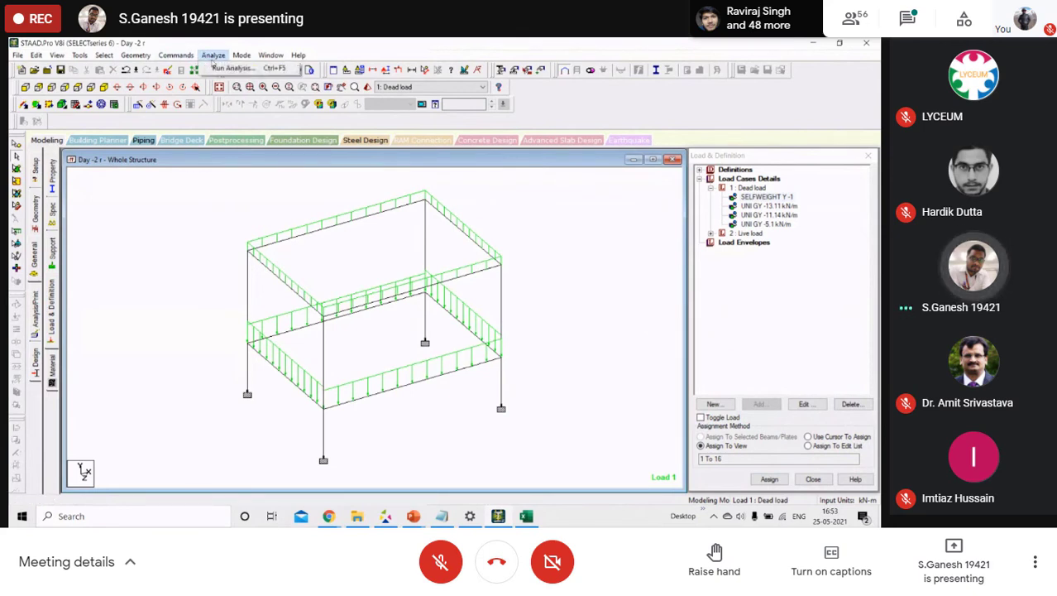
Run the analysis of the structure and open its output file.
left_click(324, 140)
left_click(384, 294)
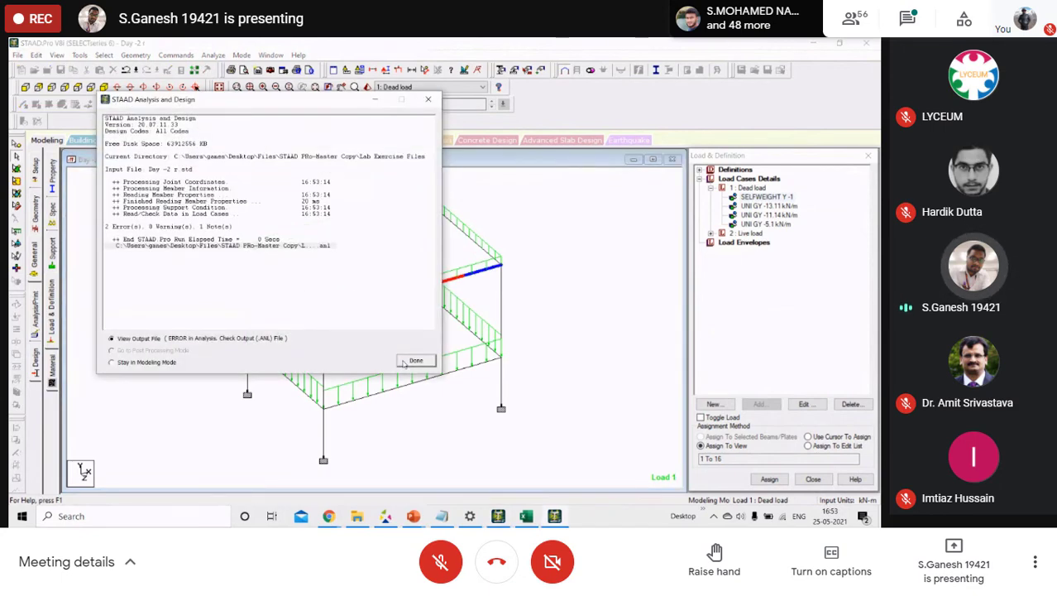
left_click(405, 362)
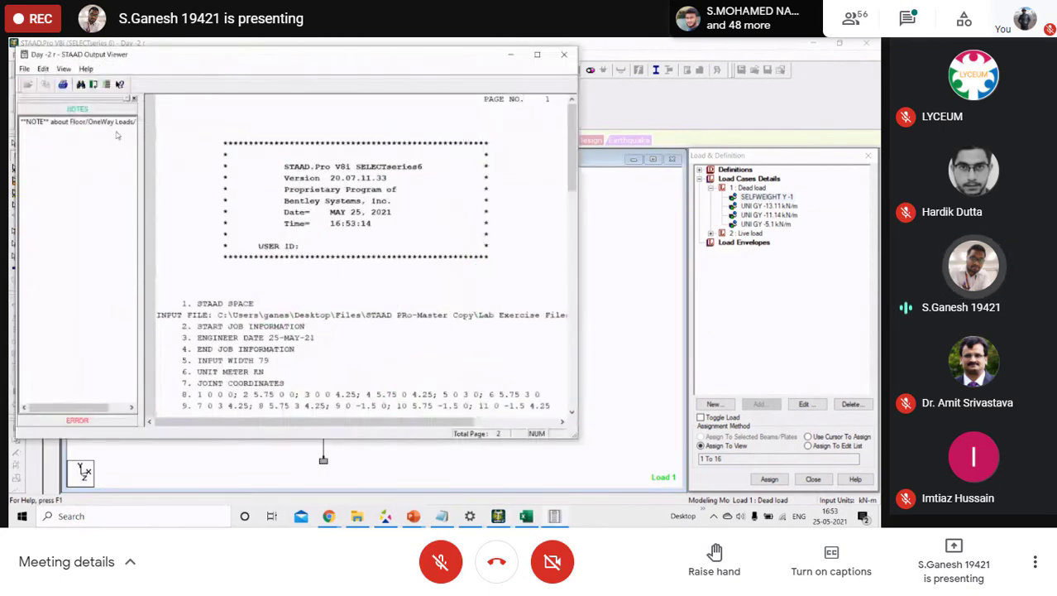
Examine the errors listed in the analysis output file and close the output viewer.
left_click(77, 419)
left_click(82, 133)
left_click(104, 144)
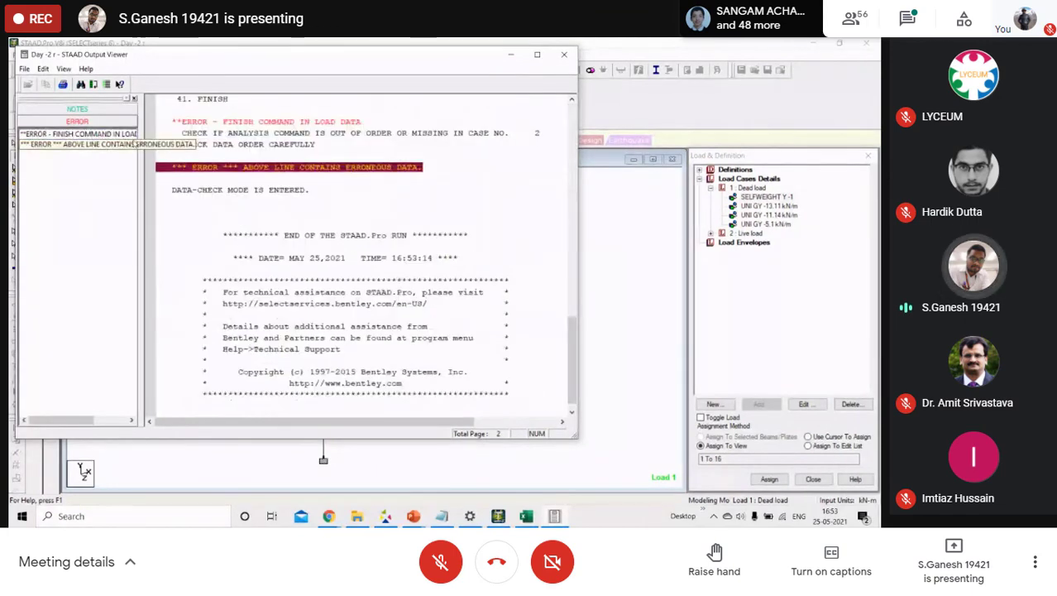
left_click(564, 54)
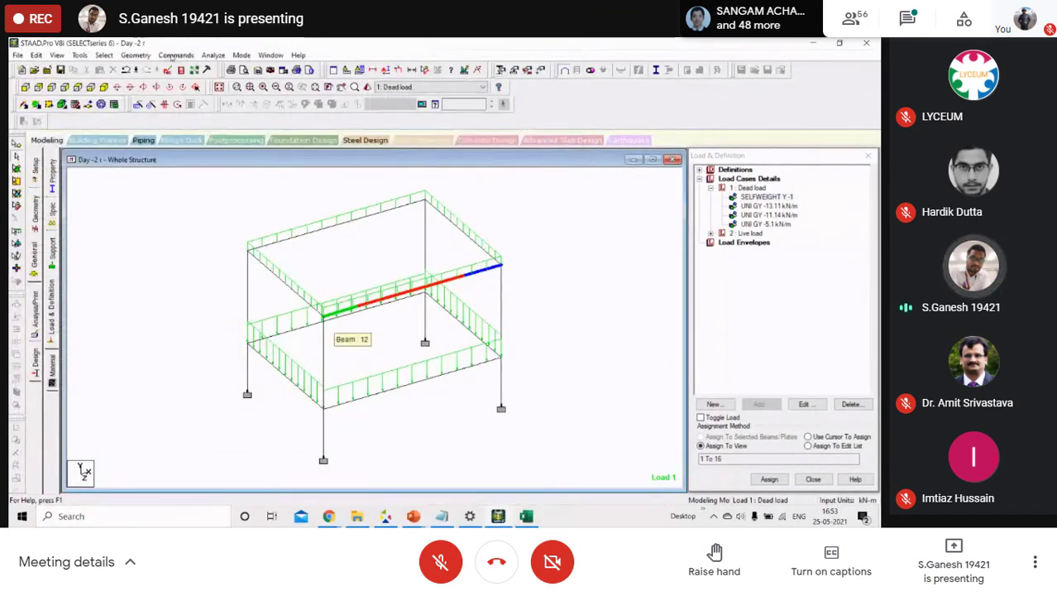
Add a Perform Analysis command with the Statics Load print option.
left_click(175, 55)
mouse_move(191, 236)
left_click(304, 238)
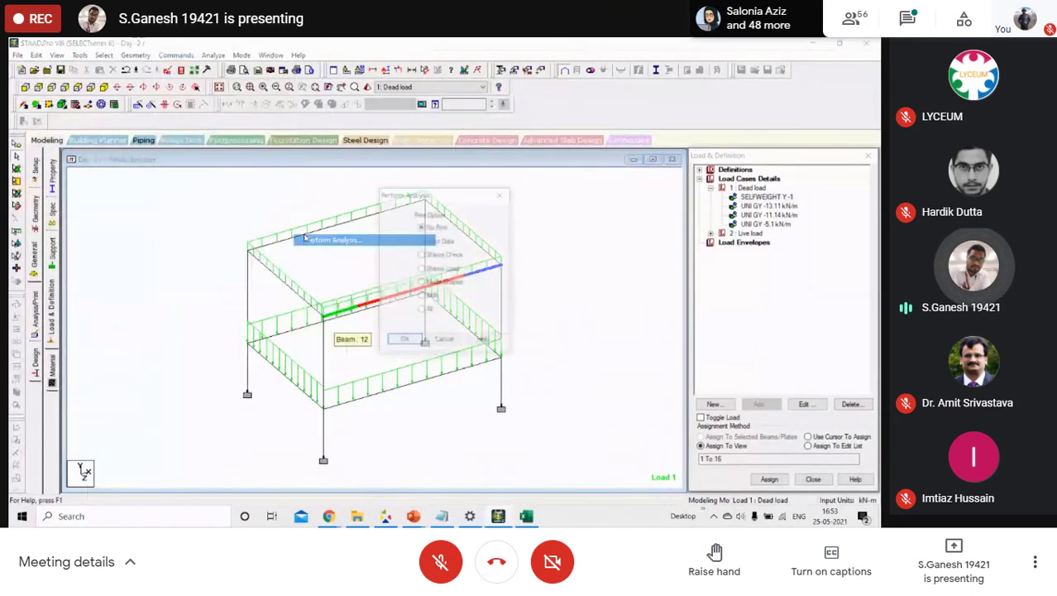
left_click(404, 341)
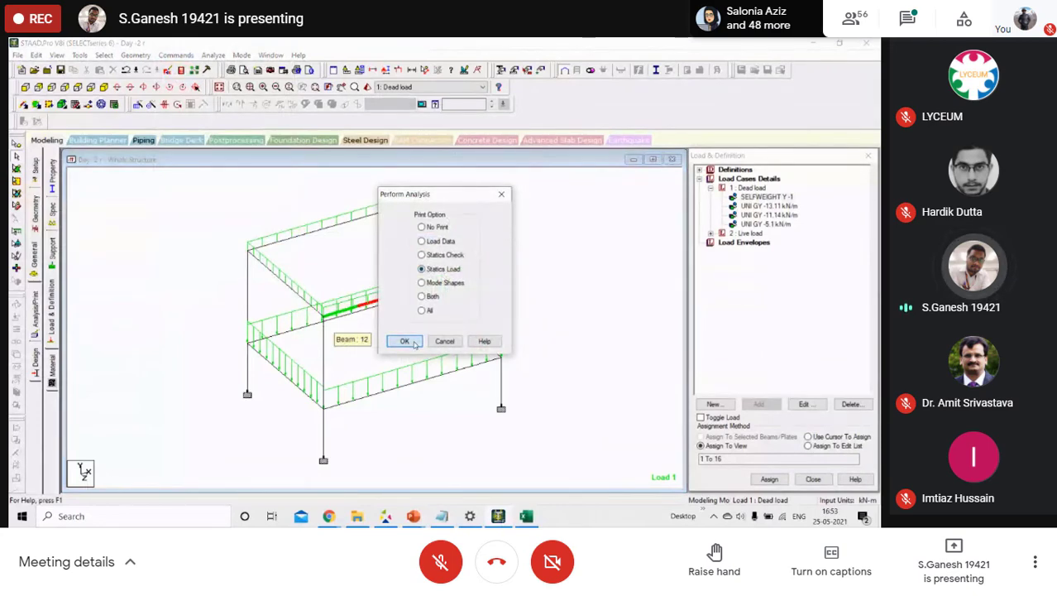
Save the model, run the analysis and open its output file.
left_click(218, 58)
left_click(220, 72)
left_click(371, 292)
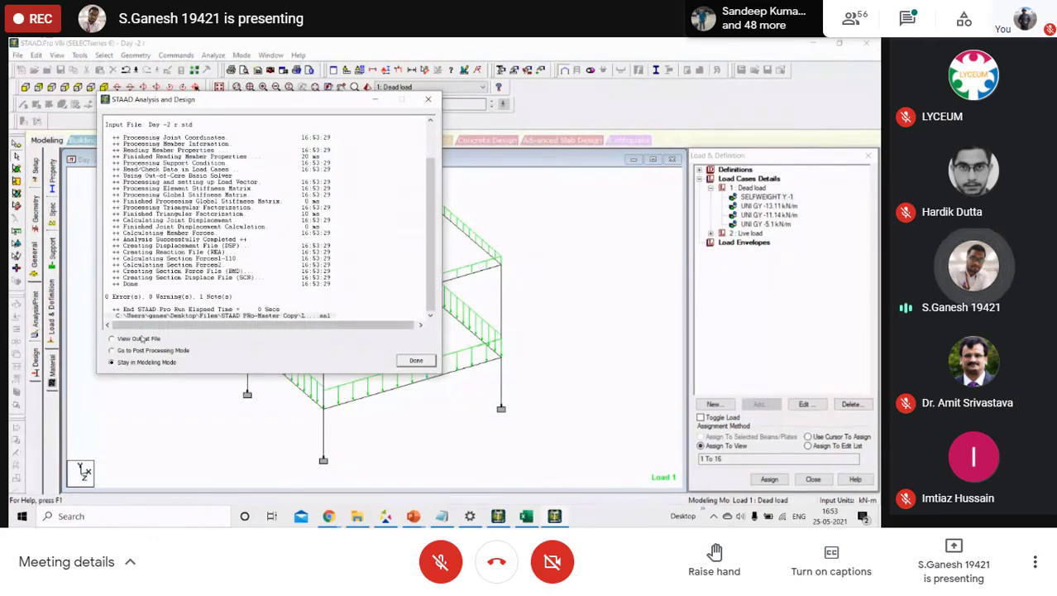
left_click(418, 360)
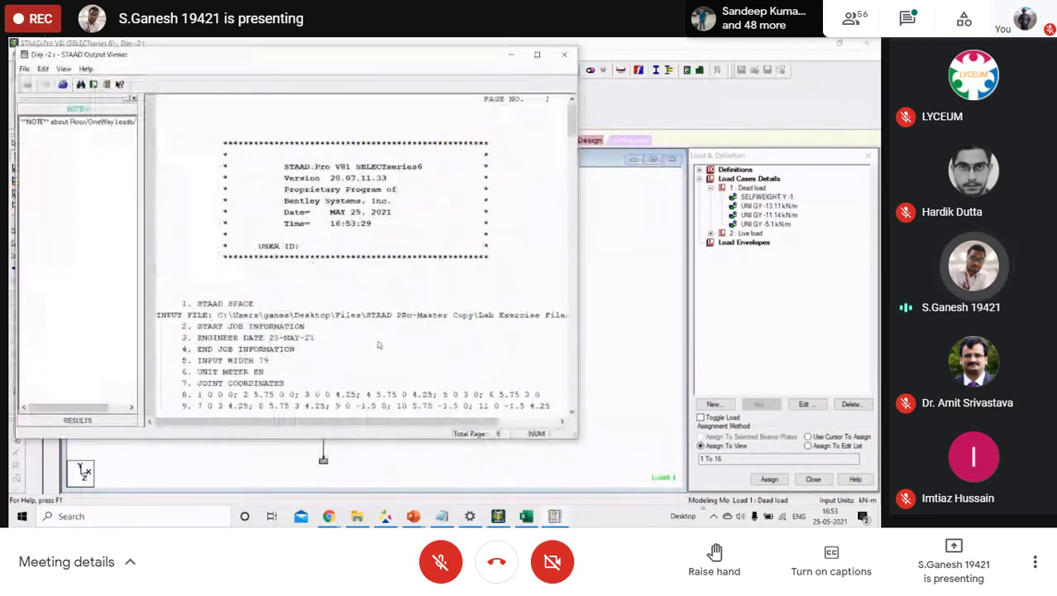
Examine the total reaction load summary of load case 1 in the output file and minimize the viewer.
left_click(95, 421)
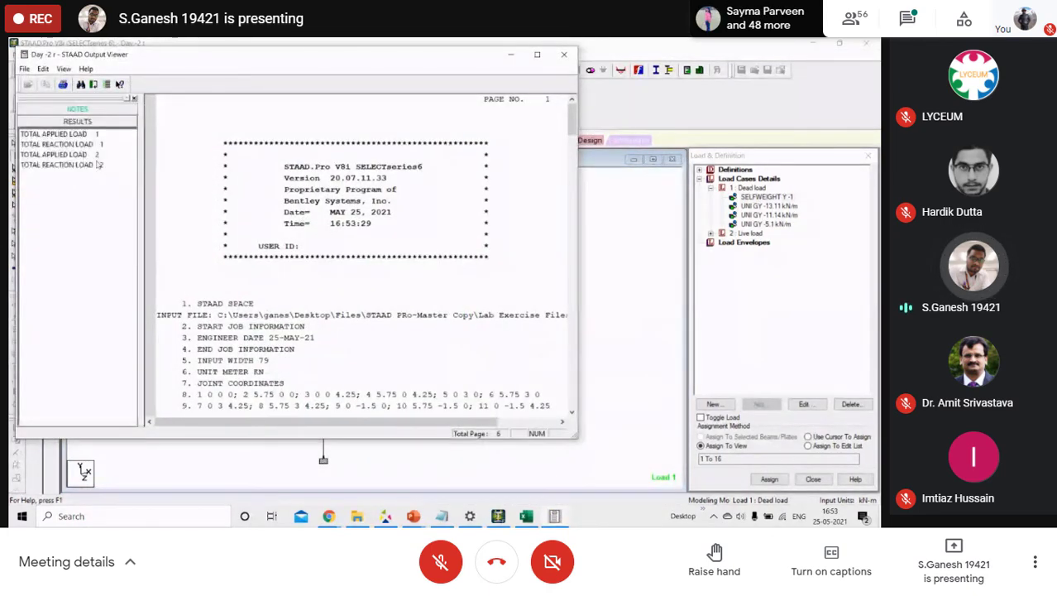
left_click(94, 155)
left_click(96, 145)
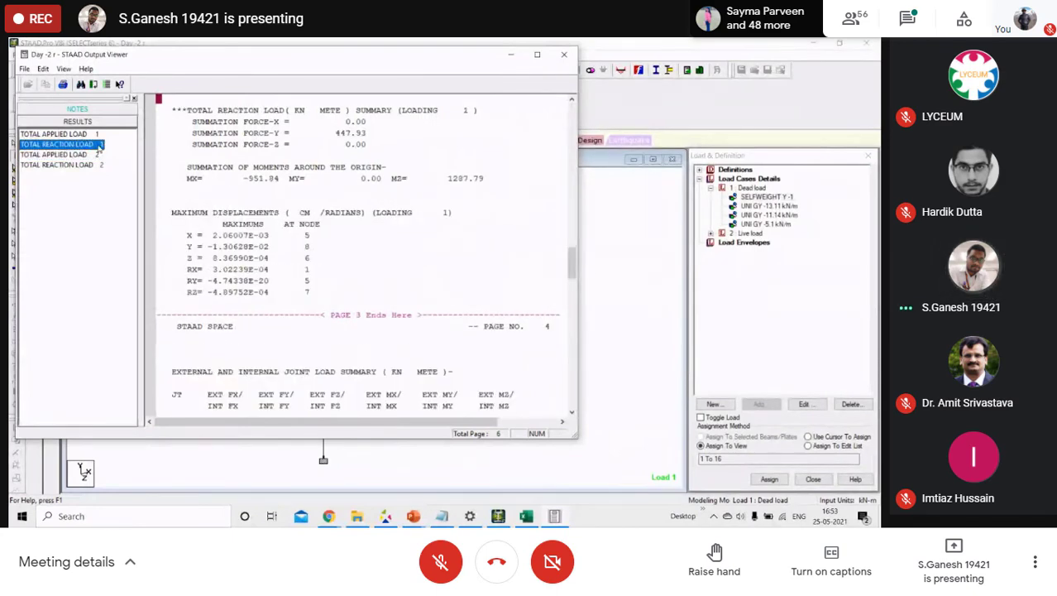
left_click(512, 55)
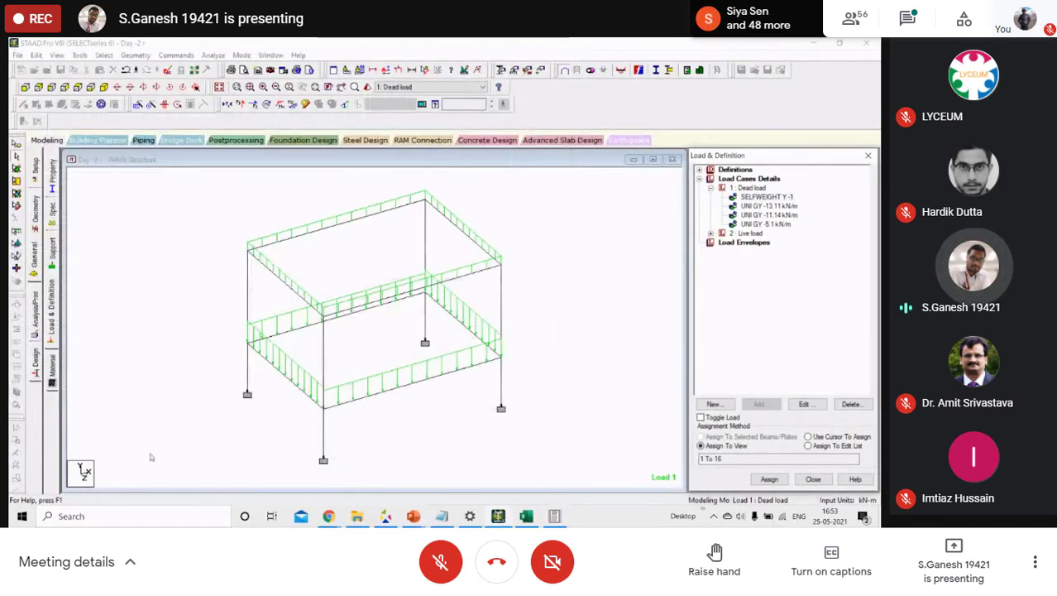
Examine the support reactions table through node 9 for the dead and live load cases, and close the table.
left_click(17, 155)
double_click(247, 394)
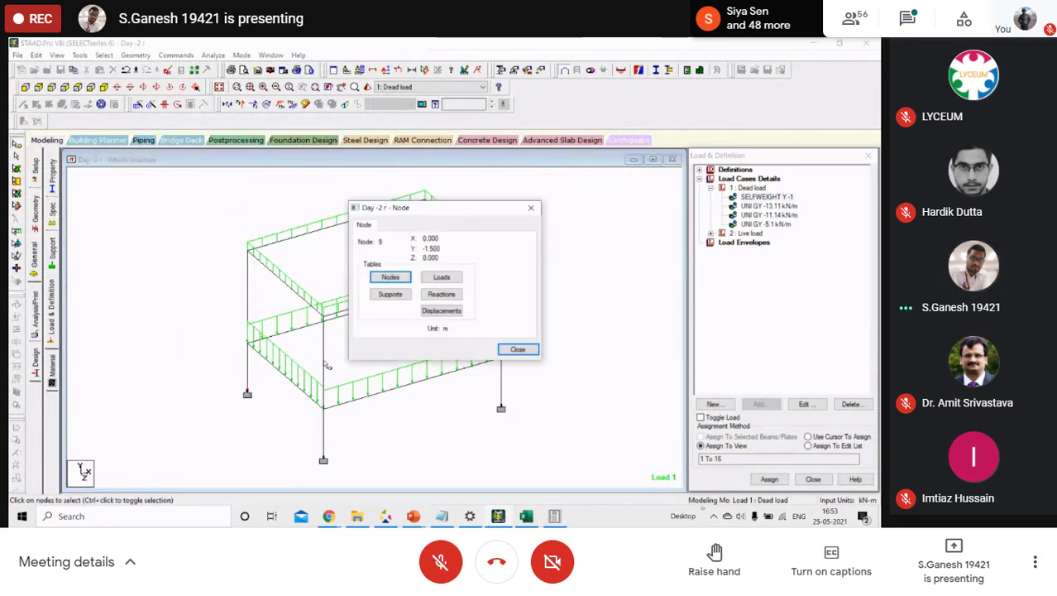
left_click(442, 294)
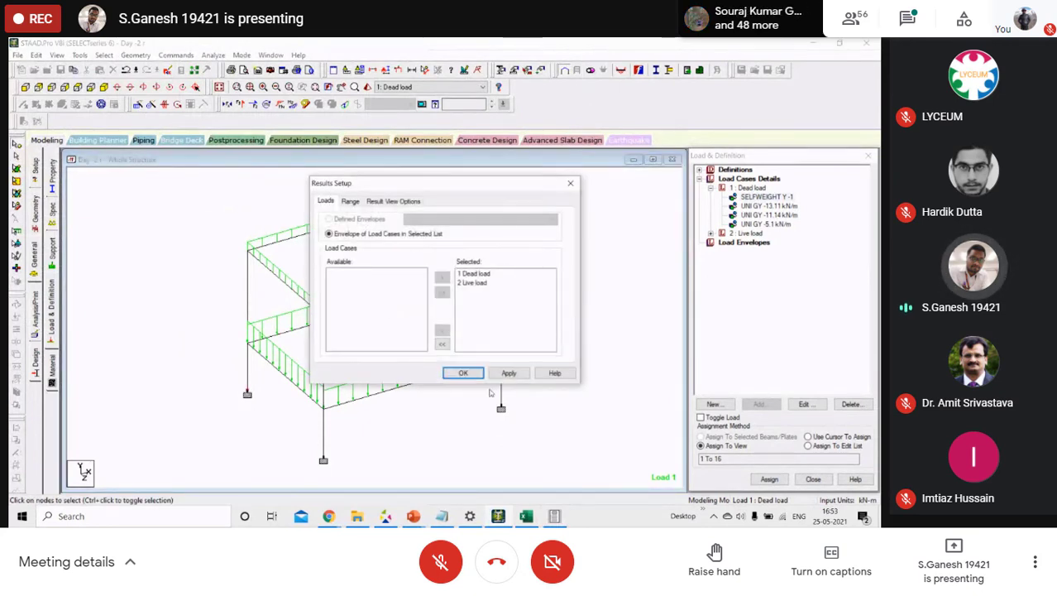
left_click(464, 372)
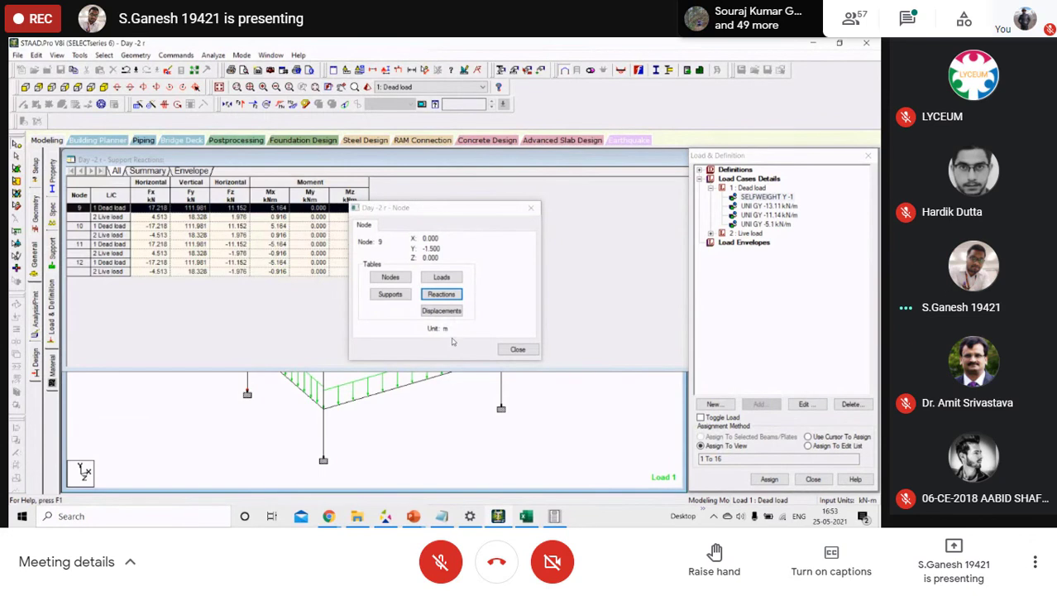
left_click(518, 349)
left_click(637, 163)
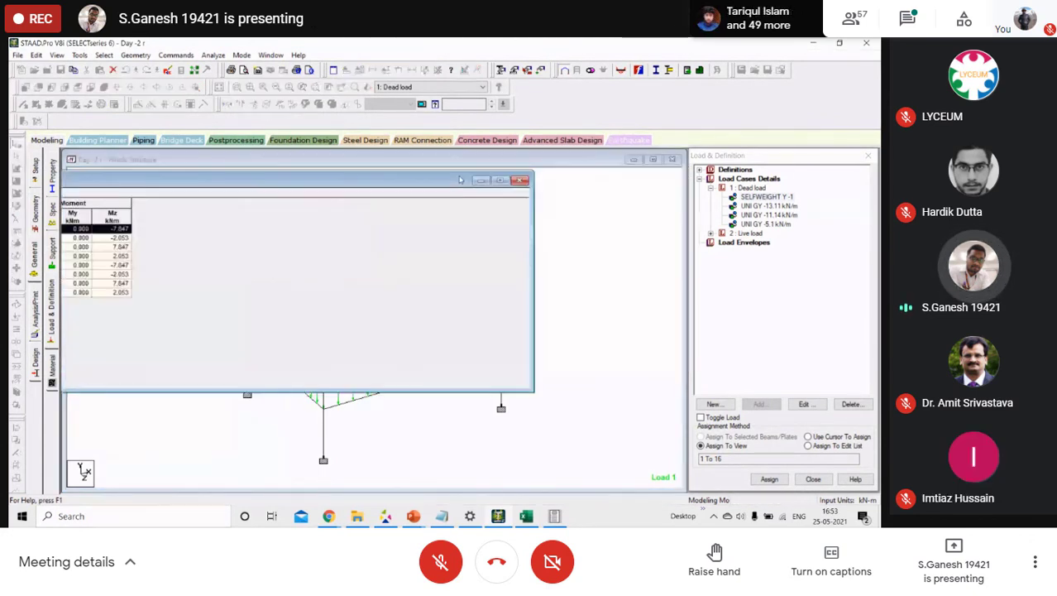
left_click(520, 181)
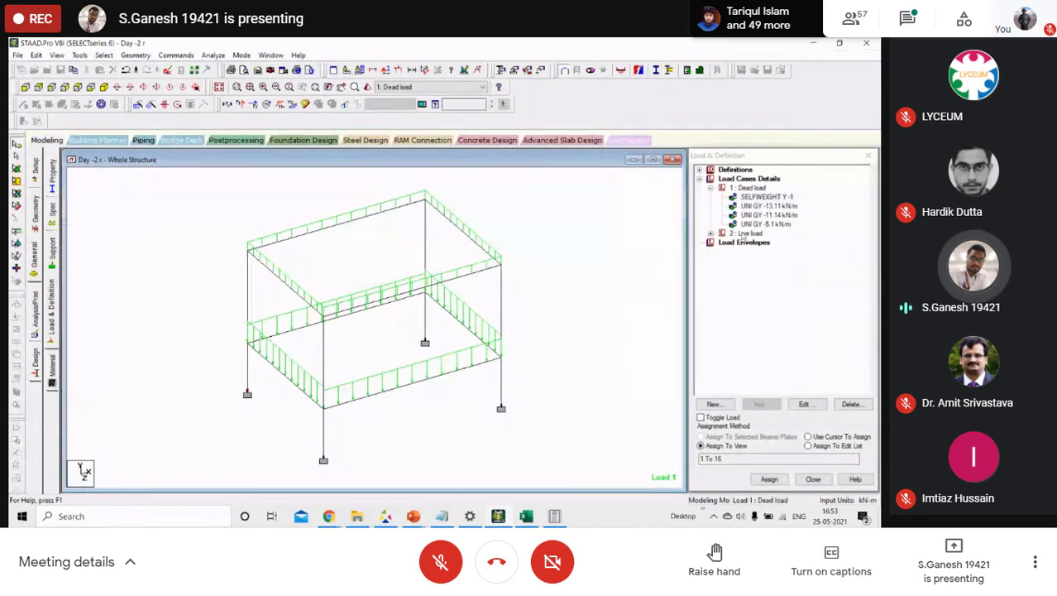
Add a normal load combination named 1.5(DL+LL) that includes the Dead load and Live load cases, each with factor 1.5.
left_click(744, 179)
left_click(759, 404)
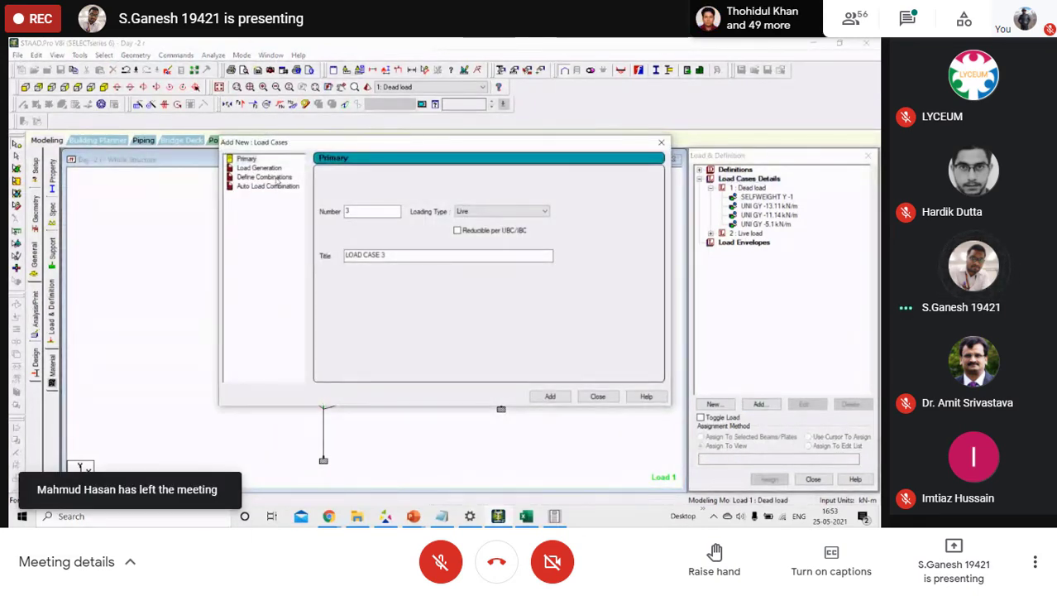
left_click(261, 177)
type("1")
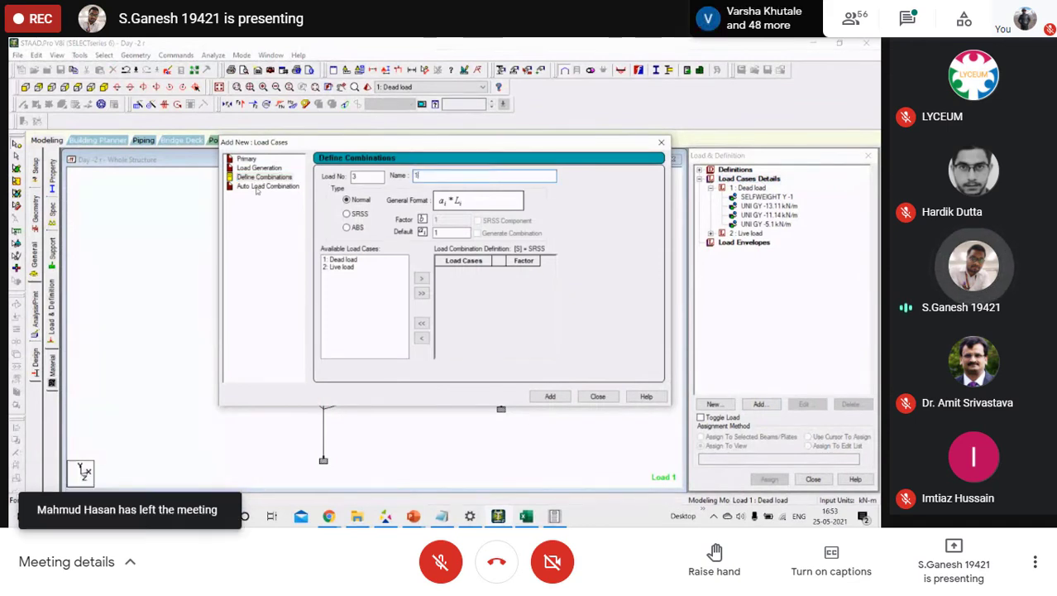
type(".5(DL+LL)")
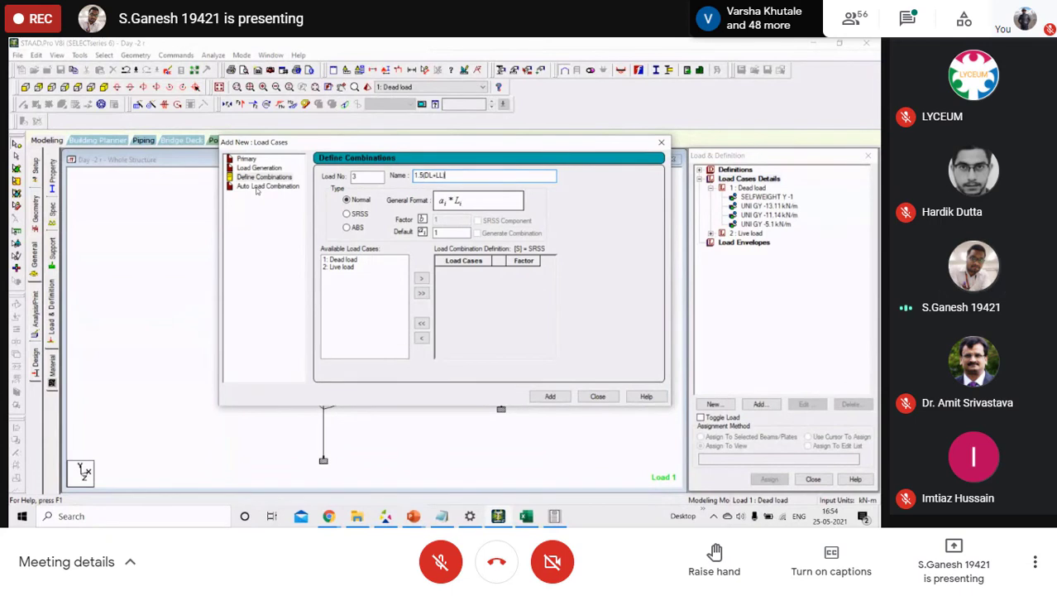
type(".5")
left_click(421, 293)
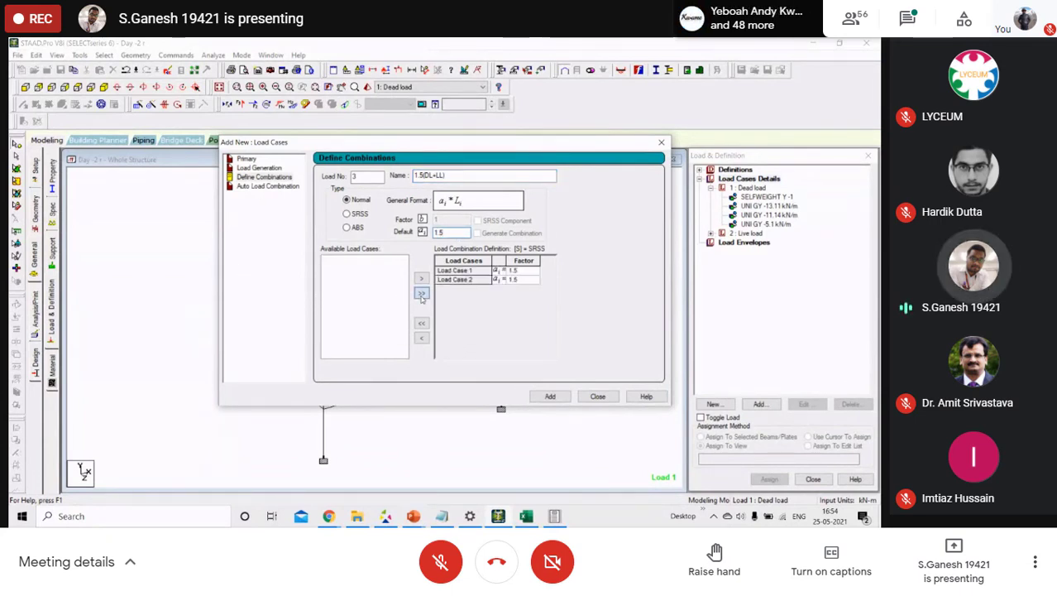
left_click(546, 398)
left_click(482, 301)
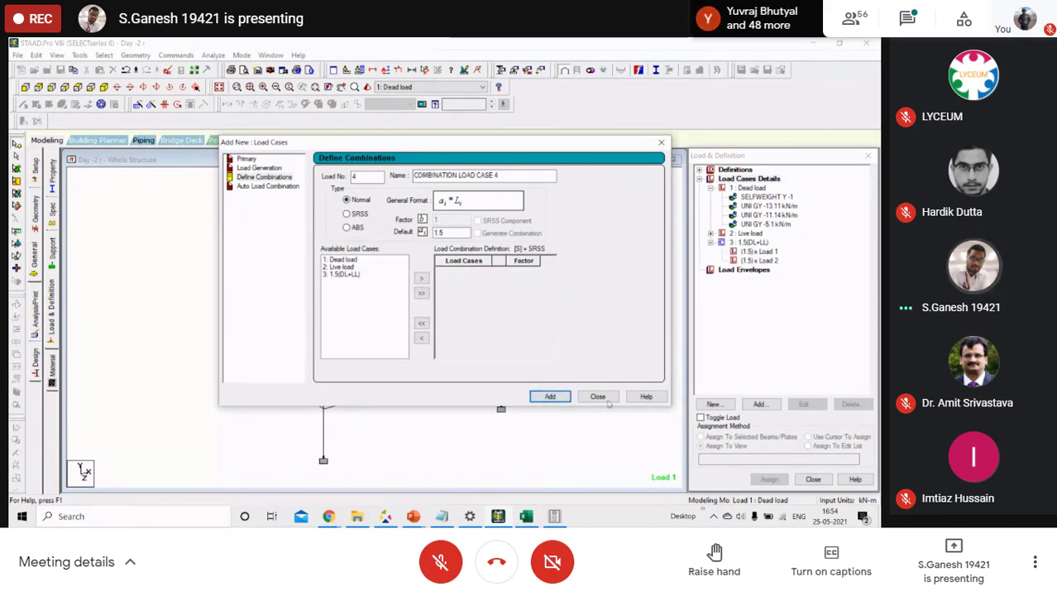
left_click(600, 396)
Close the output viewer, save the model with the load combination and run the analysis again.
left_click(213, 56)
left_click(234, 68)
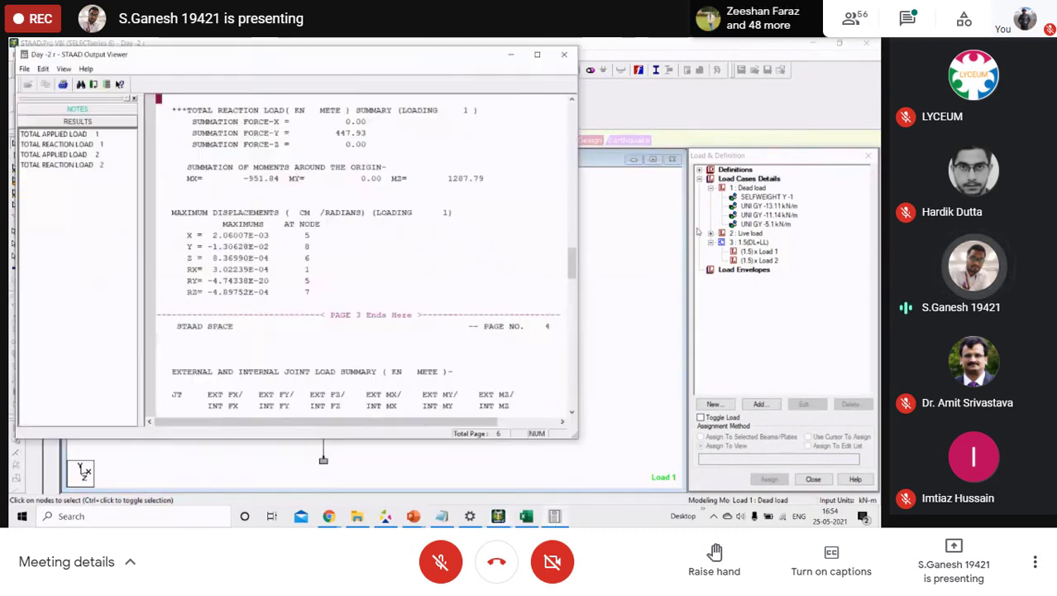
left_click(564, 54)
left_click(213, 55)
left_click(233, 68)
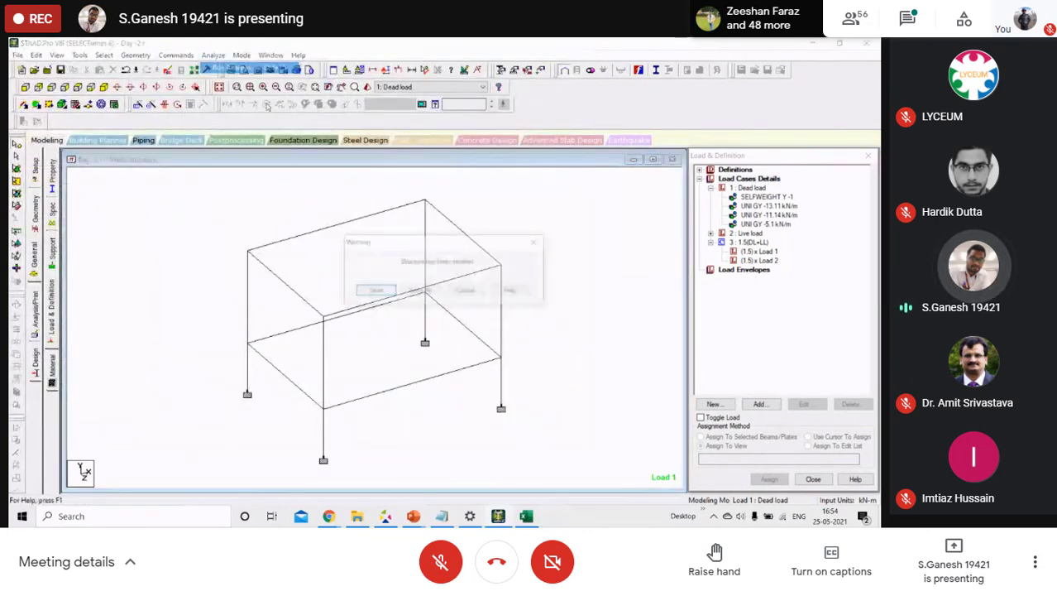
left_click(373, 289)
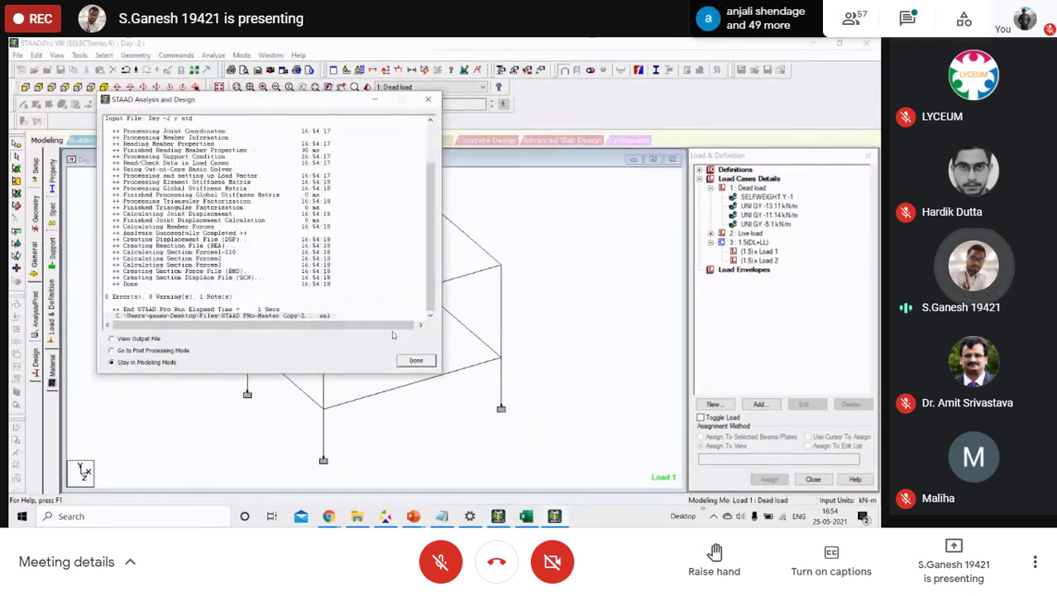
Go to post-processing mode with the Dead load, Live load and 1.5(DL+LL) cases selected for the results.
left_click(176, 348)
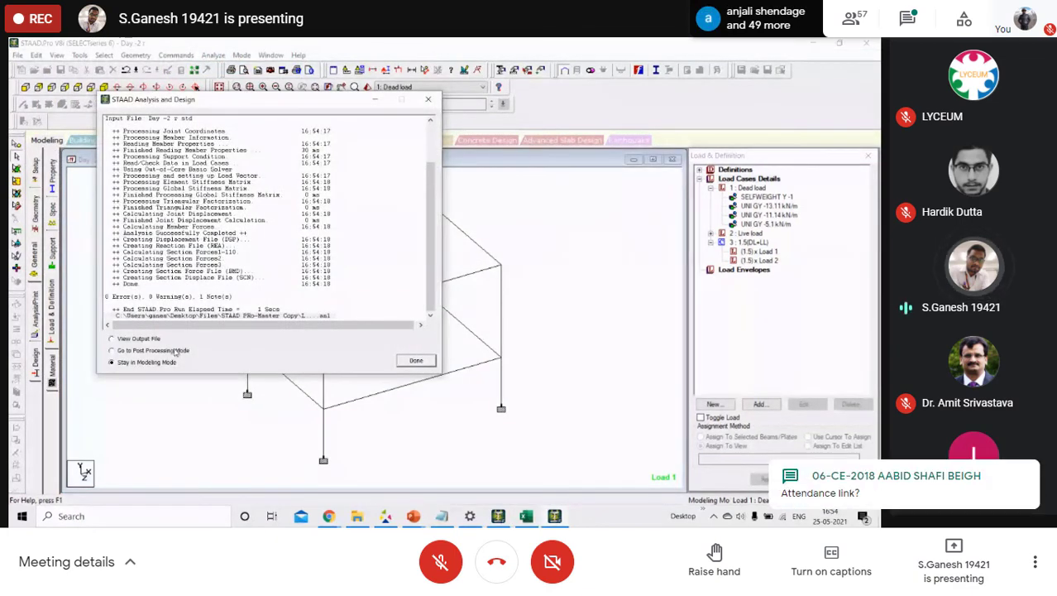
left_click(416, 360)
left_click(464, 362)
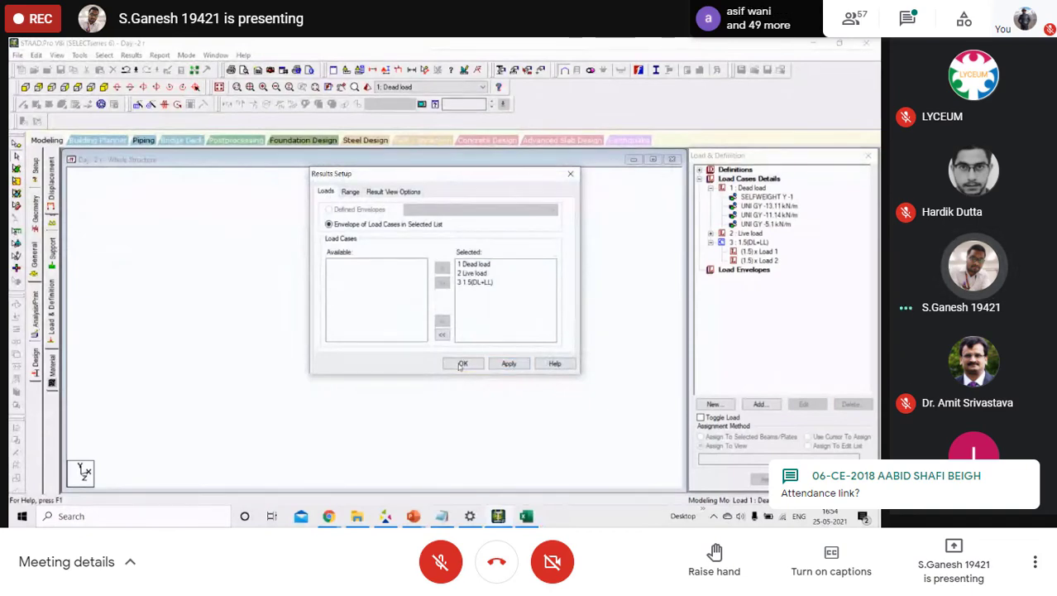
Examine the beam bending and stress diagrams of the frame and the 3D stress contour of beam 1.
left_click(36, 201)
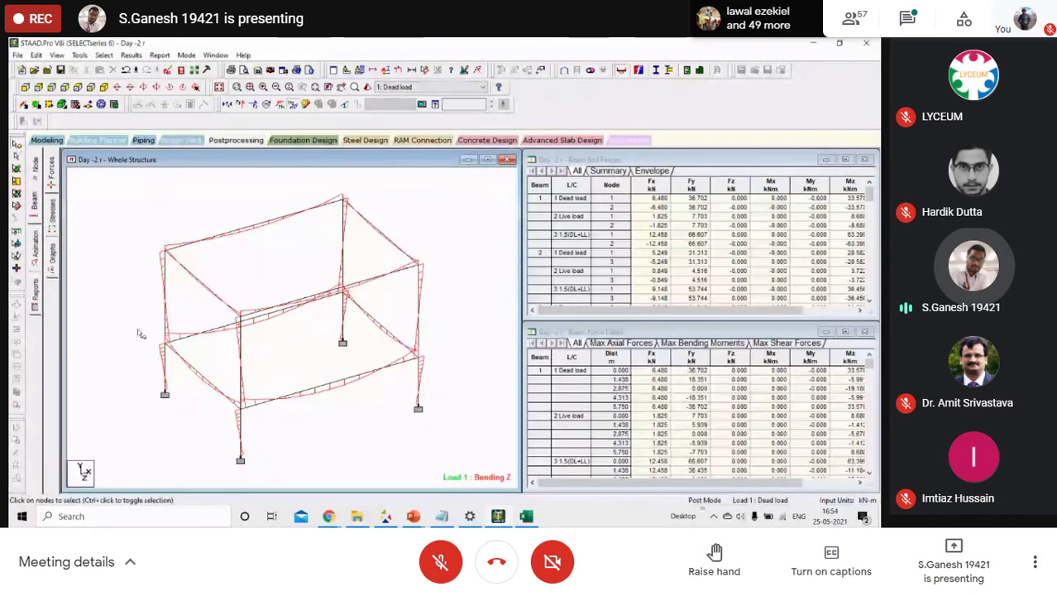
left_click(306, 105)
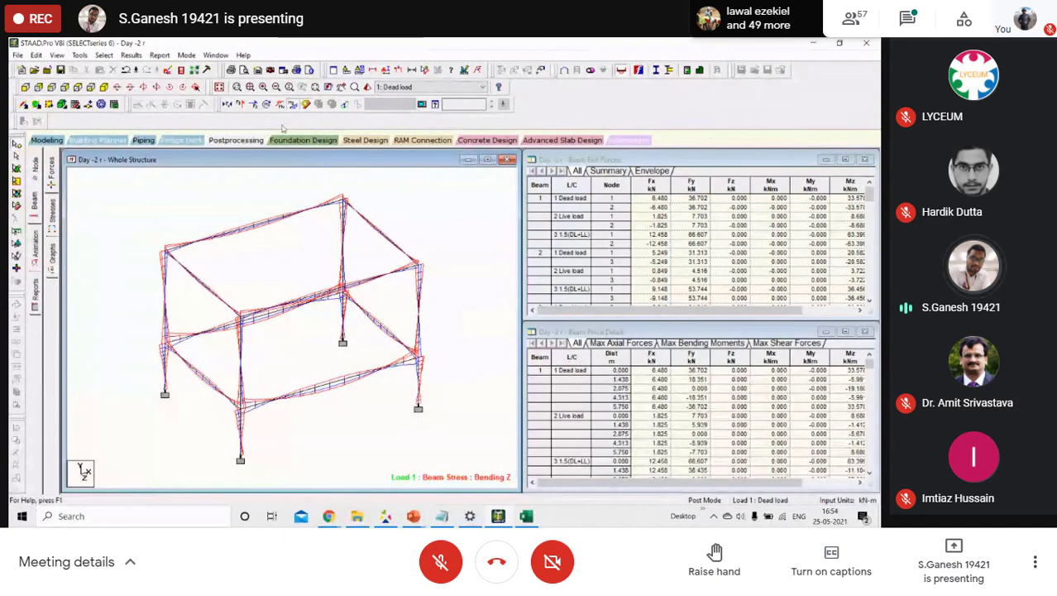
left_click(53, 217)
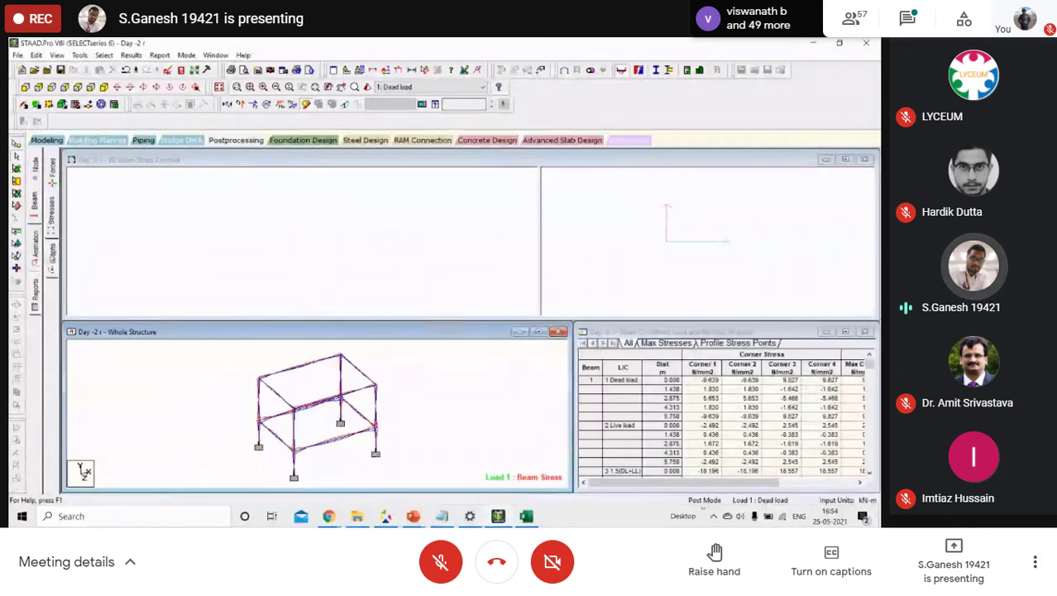
left_click(50, 260)
left_click(52, 215)
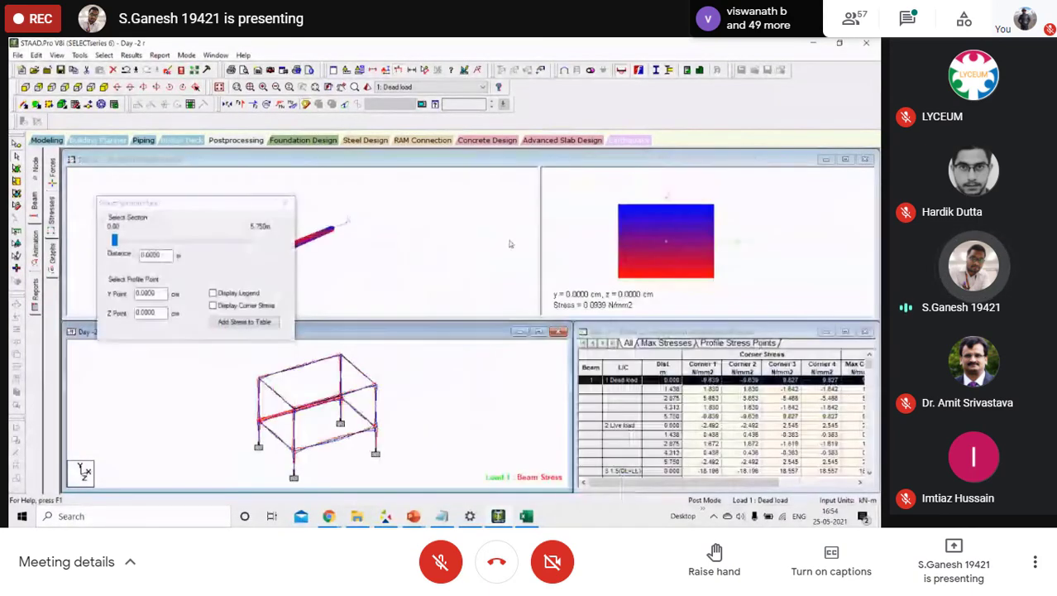
left_click_drag(201, 209, 423, 333)
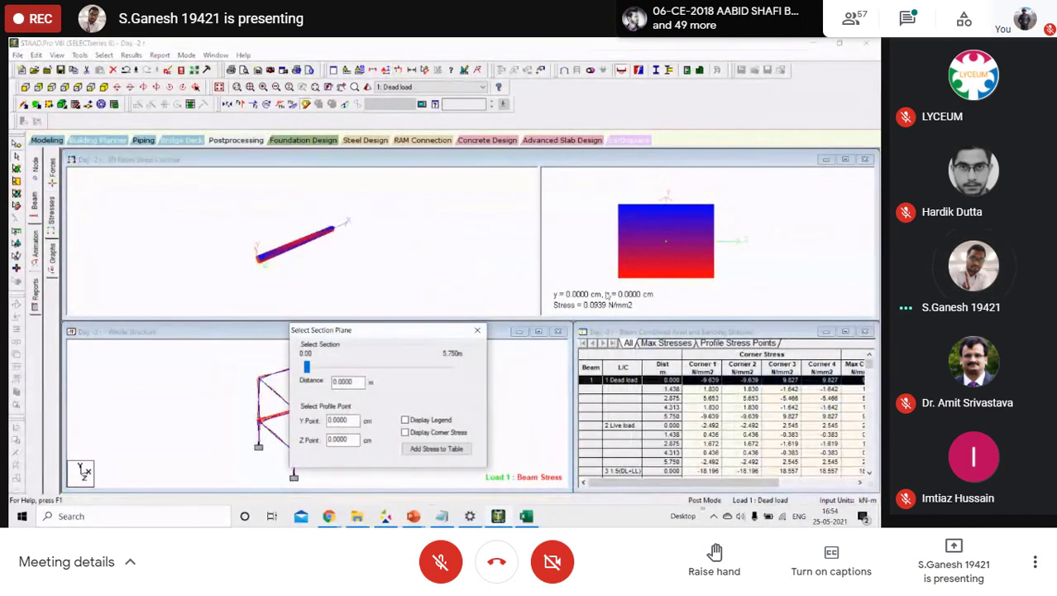
left_click(477, 330)
left_click(52, 216)
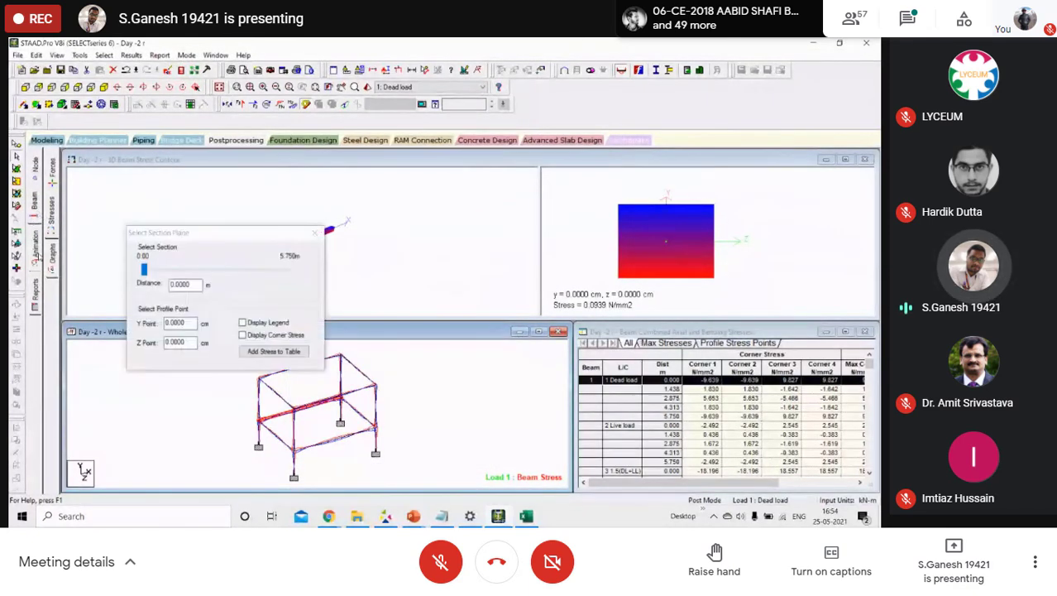
left_click(43, 240)
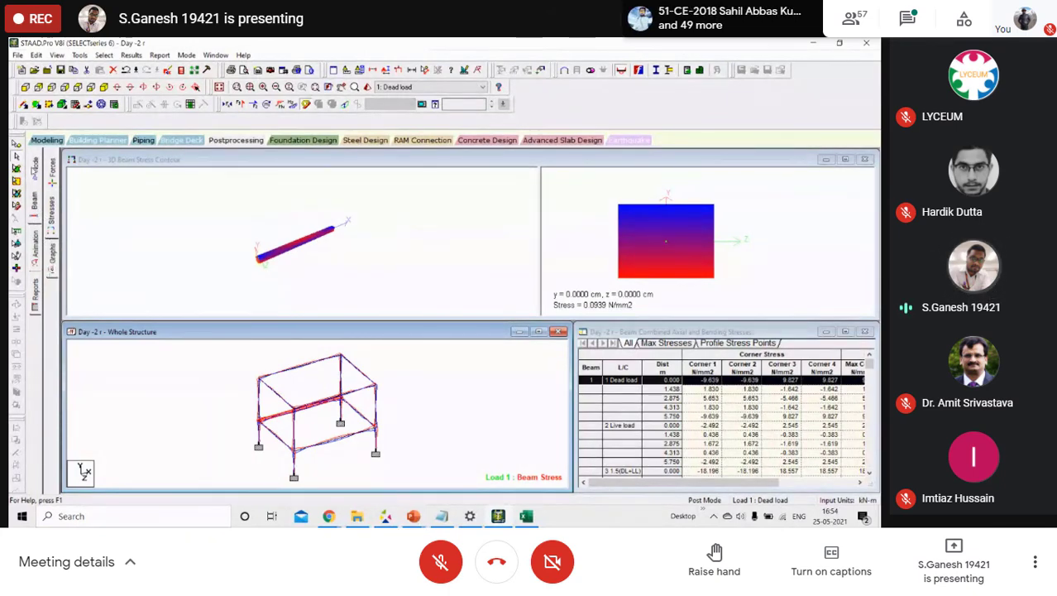
Examine the node displacement results and the support reactions at node 9 for the 1.5(DL+LL) combination.
left_click(34, 170)
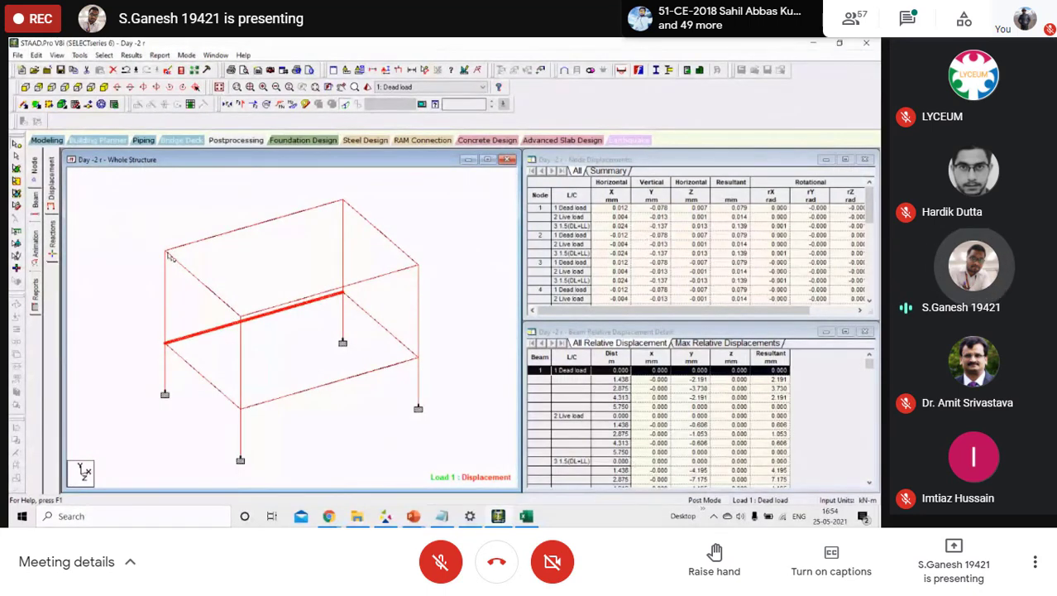
double_click(166, 394)
left_click(445, 295)
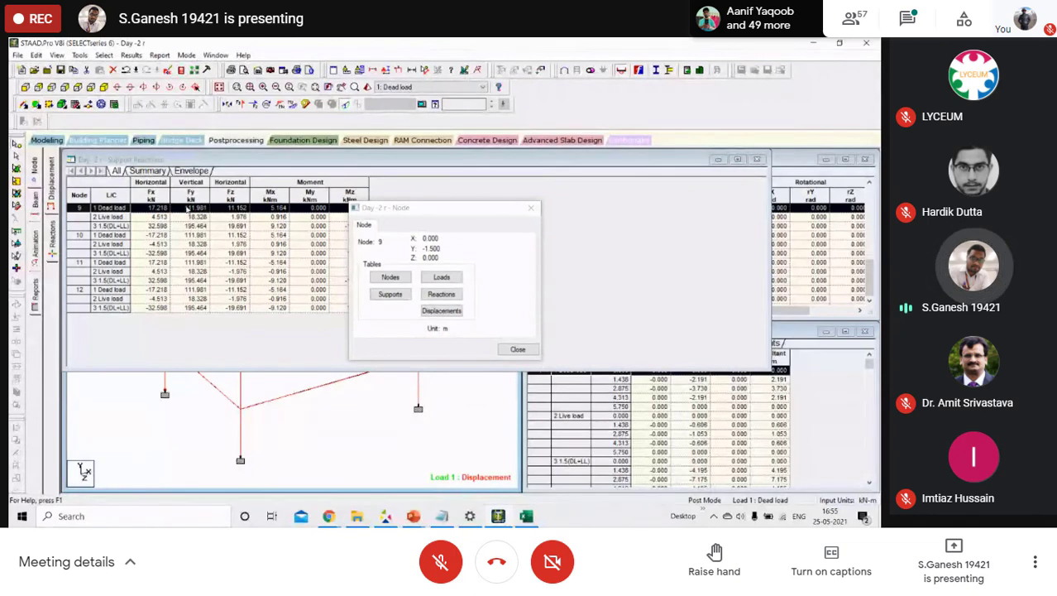
left_click(185, 222)
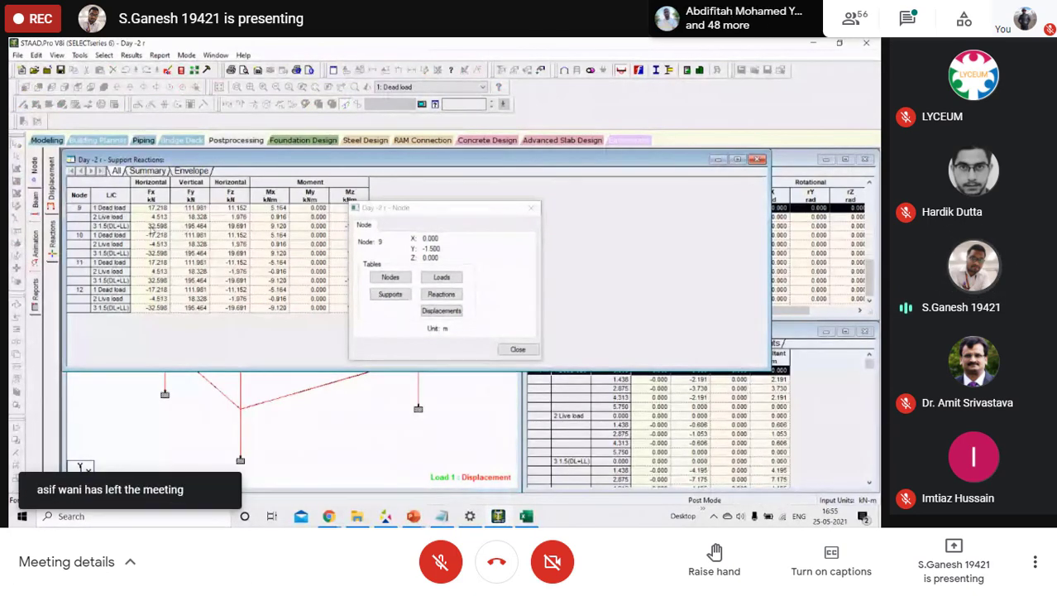
left_click(120, 228)
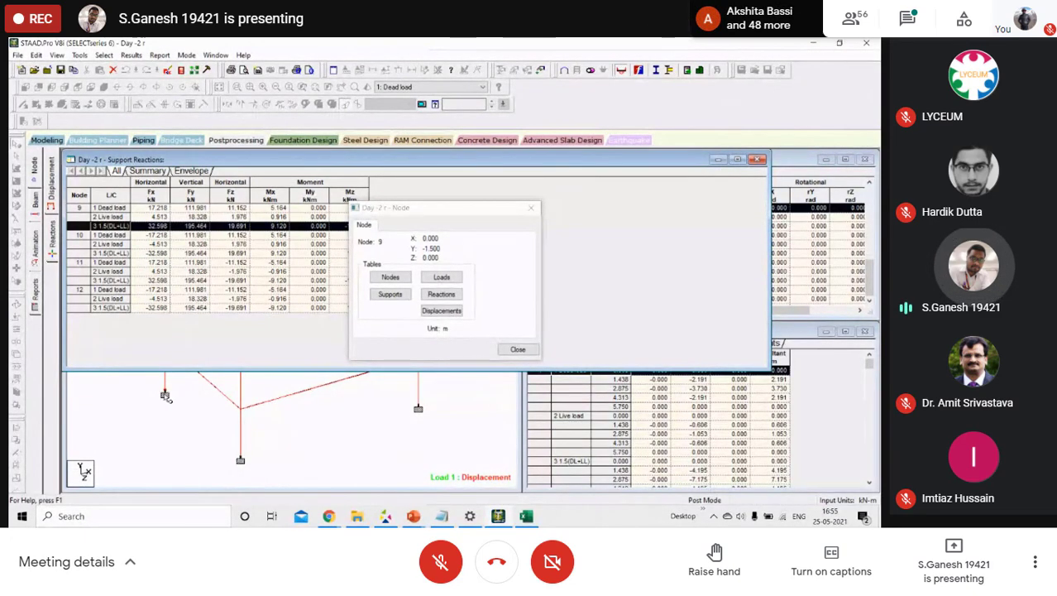
mouse_move(442, 516)
left_click(480, 477)
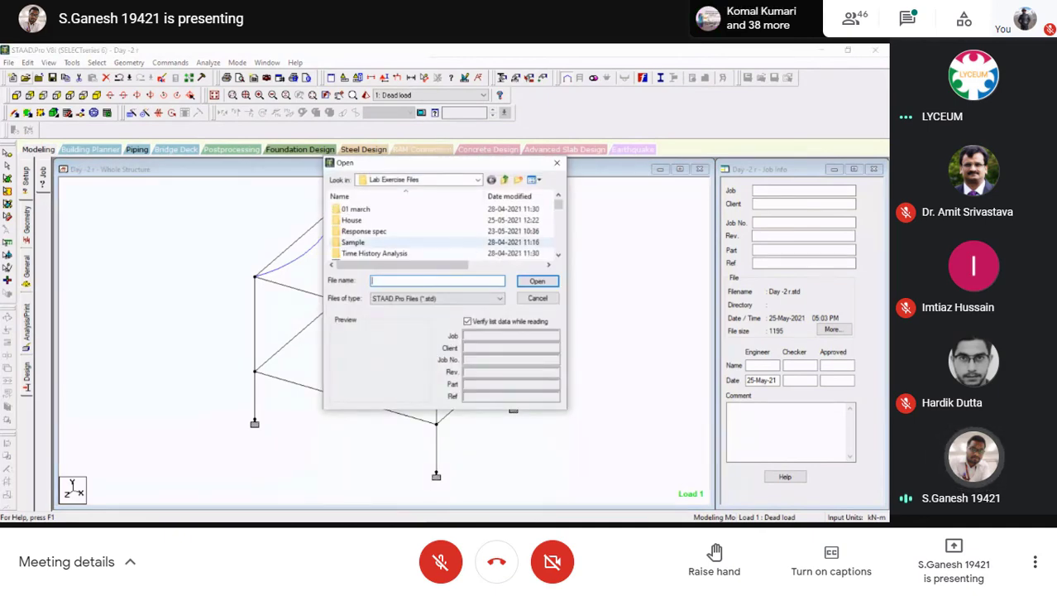
Open the model file Complex-Task01 from the Bootcamp-STAAD Pro folder.
left_click(375, 242)
key("c")
left_click(379, 244)
key("Down")
key("Down")
key("Down")
key("Down")
key("Down")
key("Down")
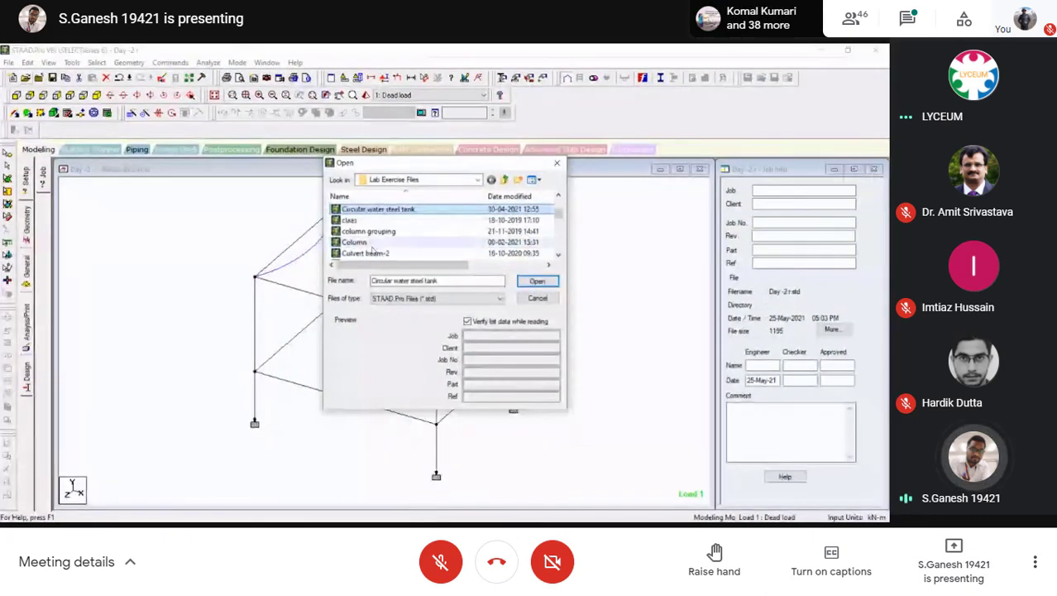
key("c")
key("Down")
key("Down")
key("Down")
left_click(371, 246)
scroll(371, 246, "down", 1)
left_click(372, 223)
scroll(373, 232, "down", 2)
scroll(373, 235, "down", 2)
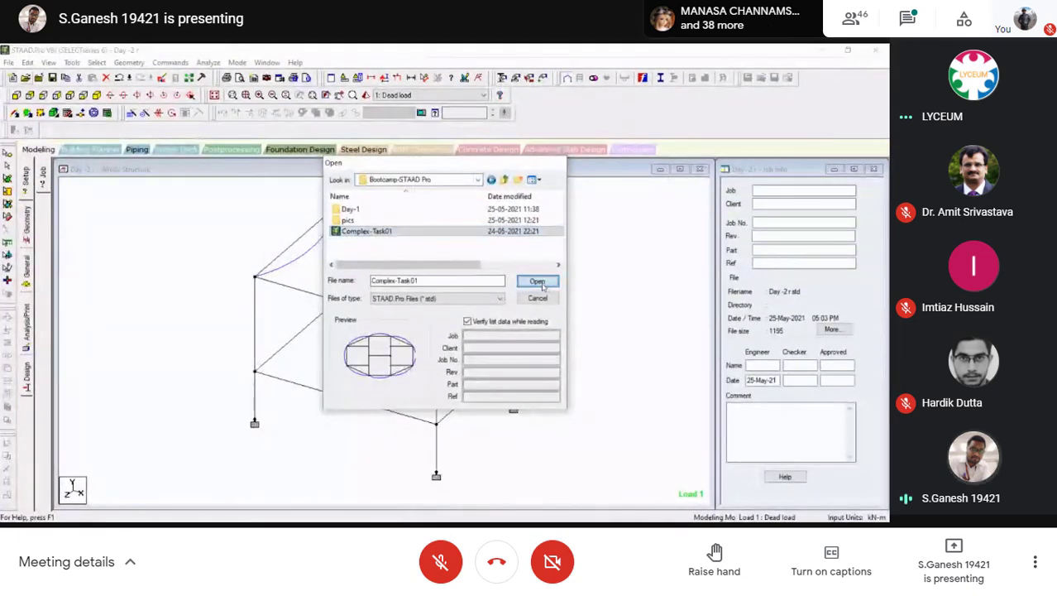
left_click(538, 282)
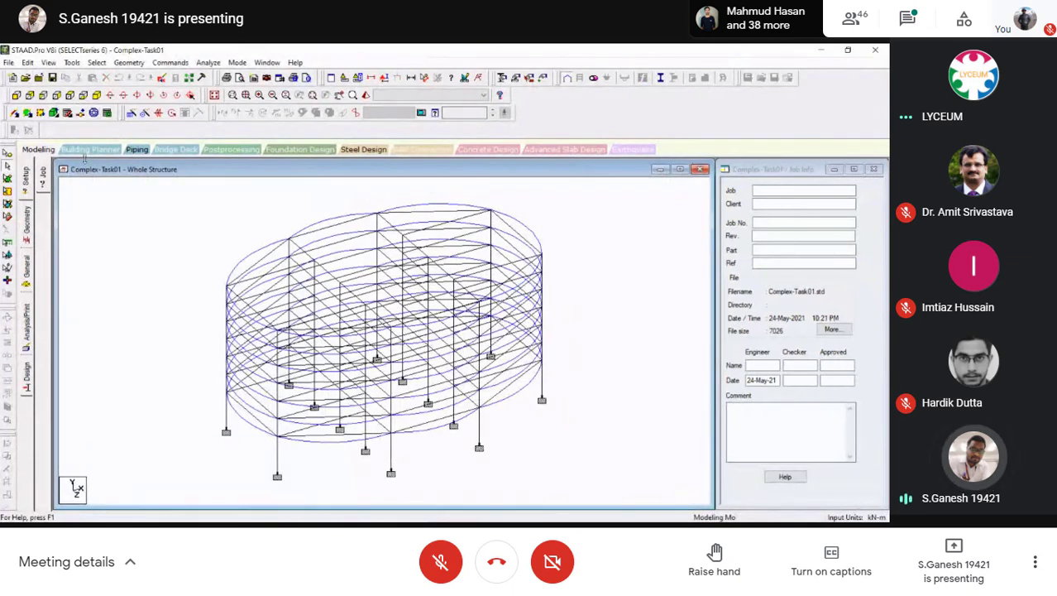
Open the lowest storey's columns and floor beams in a view of their own and show them in isometric.
left_click(65, 106)
left_click_drag(187, 402, 608, 489)
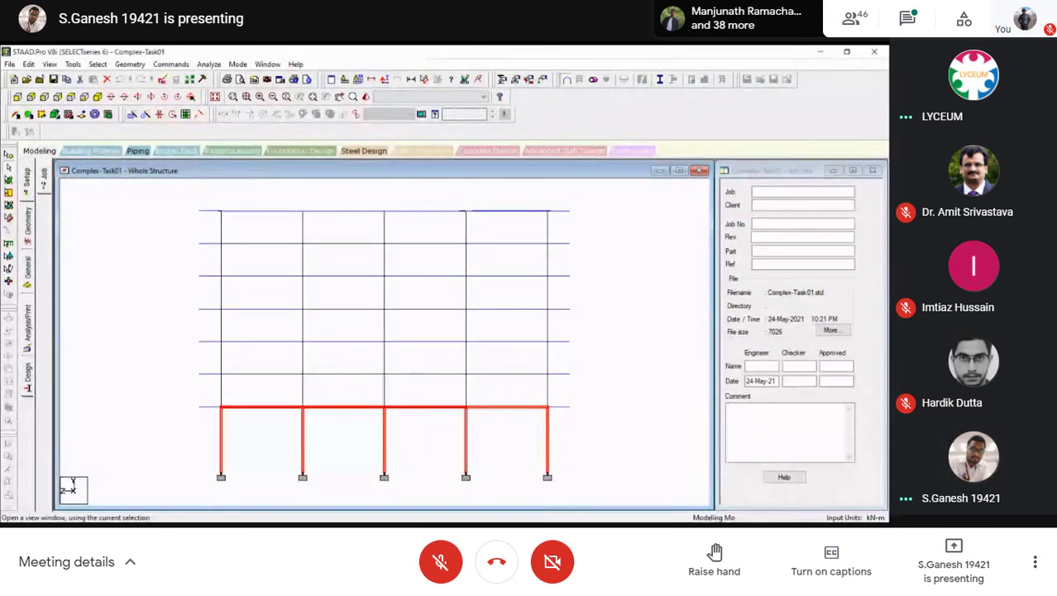
key("Return")
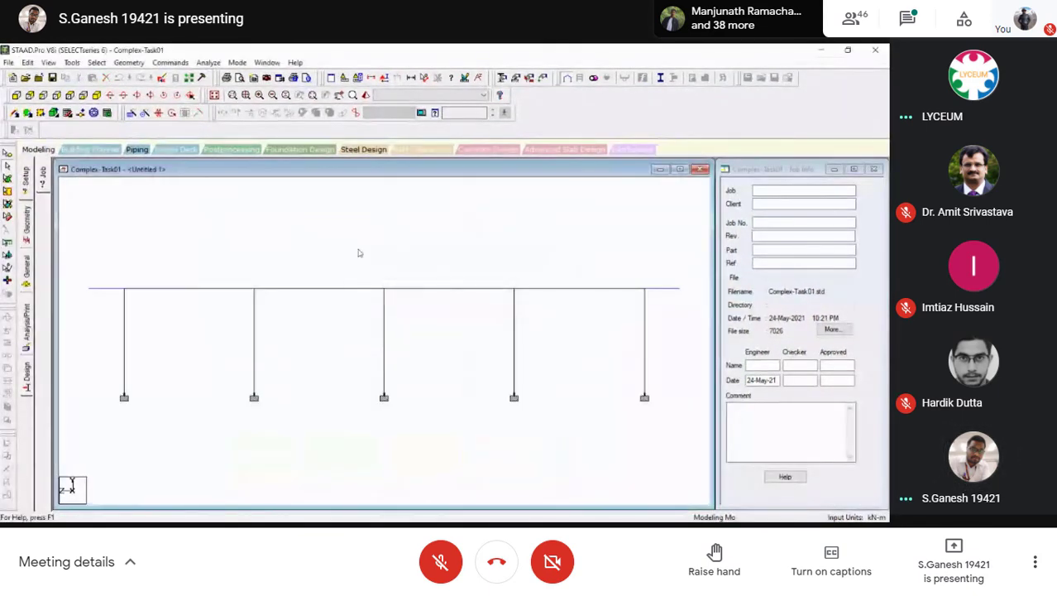
left_click(96, 96)
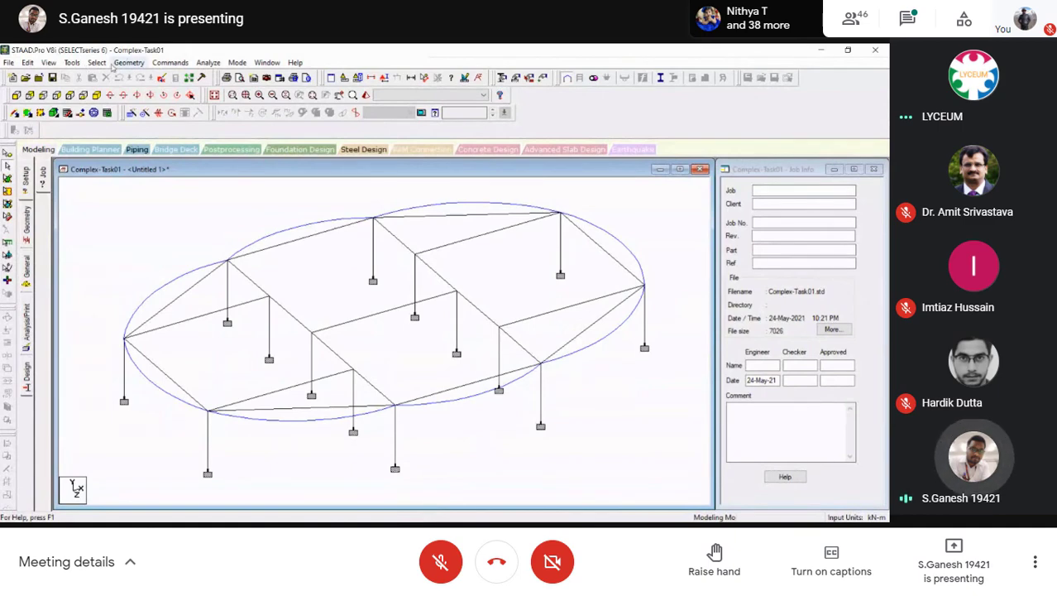
Highlight the member groups _CIRCLE and _NB, turn off the G2 label and clear the selection.
left_click(97, 63)
left_click(128, 306)
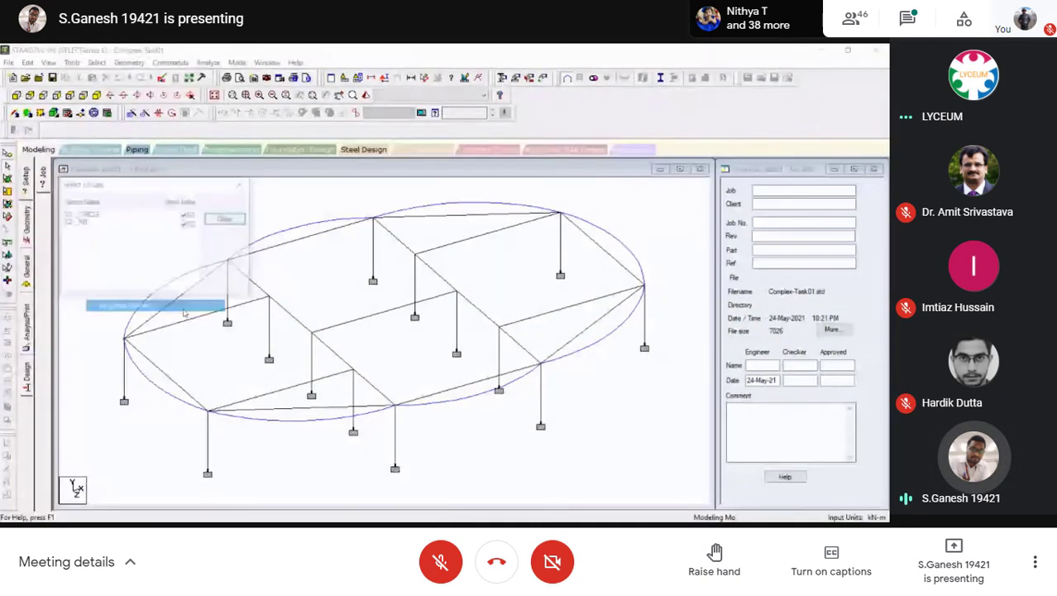
left_click_drag(80, 214, 81, 222)
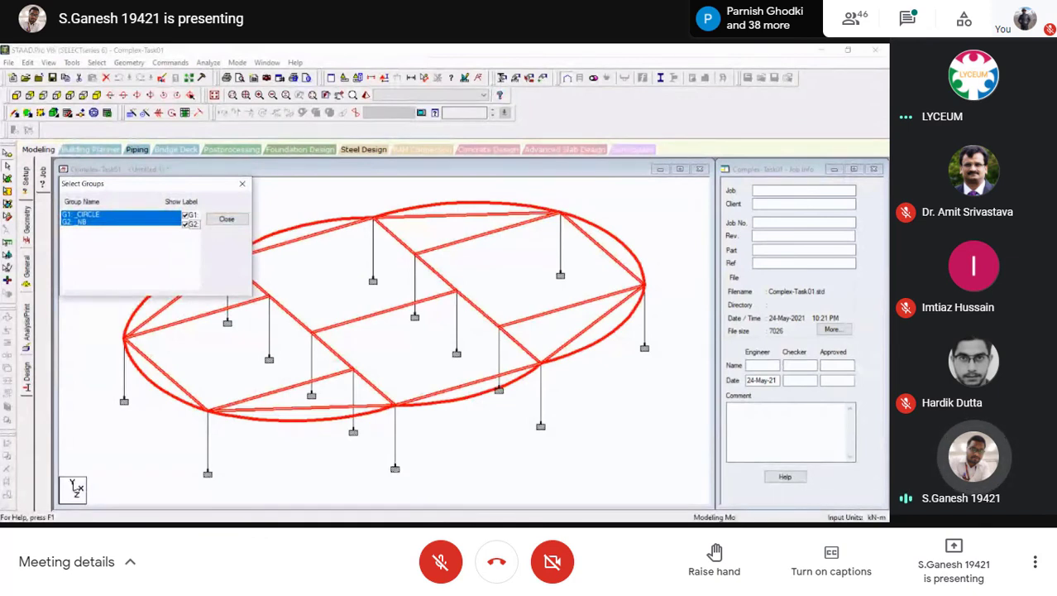
left_click(185, 224)
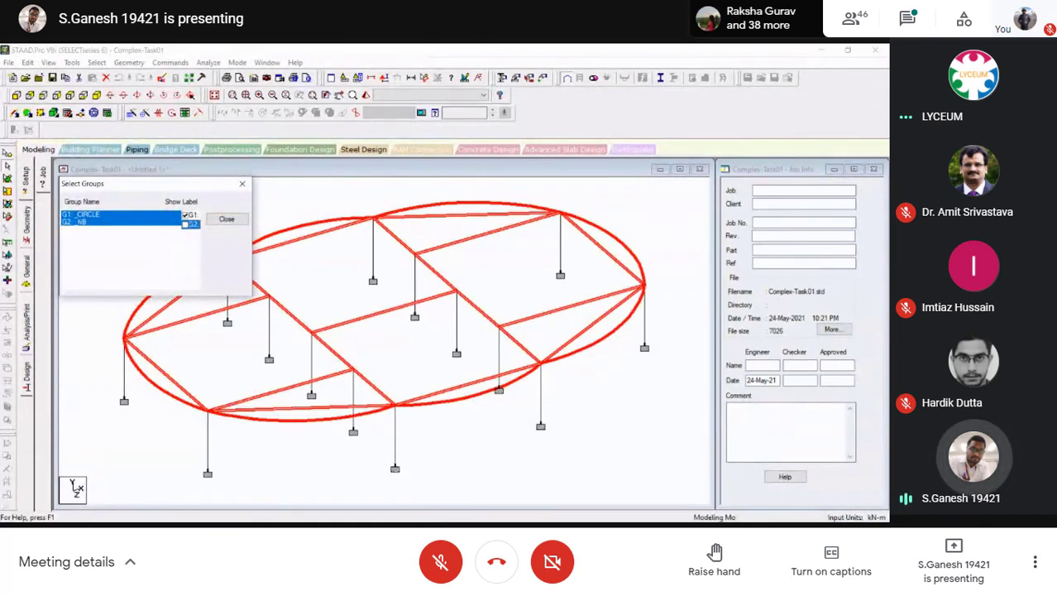
left_click(242, 183)
left_click(178, 258)
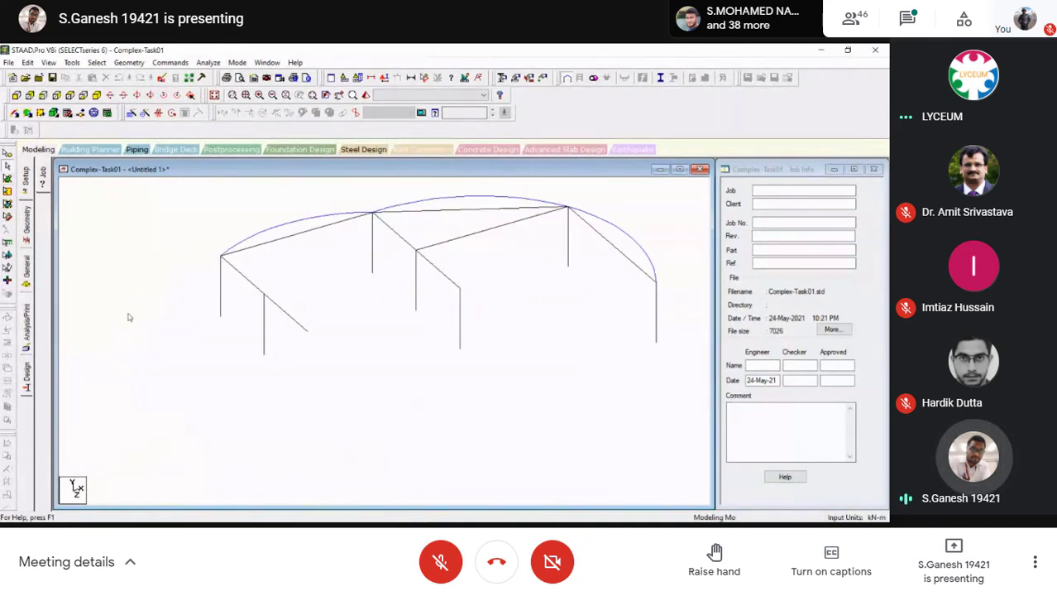
Launch the Structure Wizard from the isolated storey model.
scroll(127, 314, "up", 1)
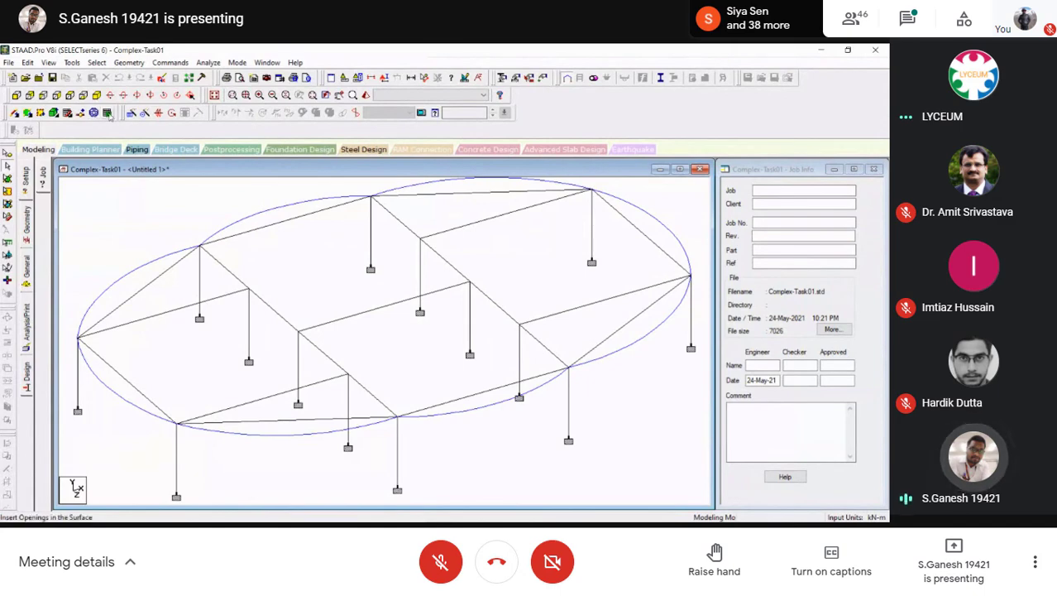
left_click(129, 64)
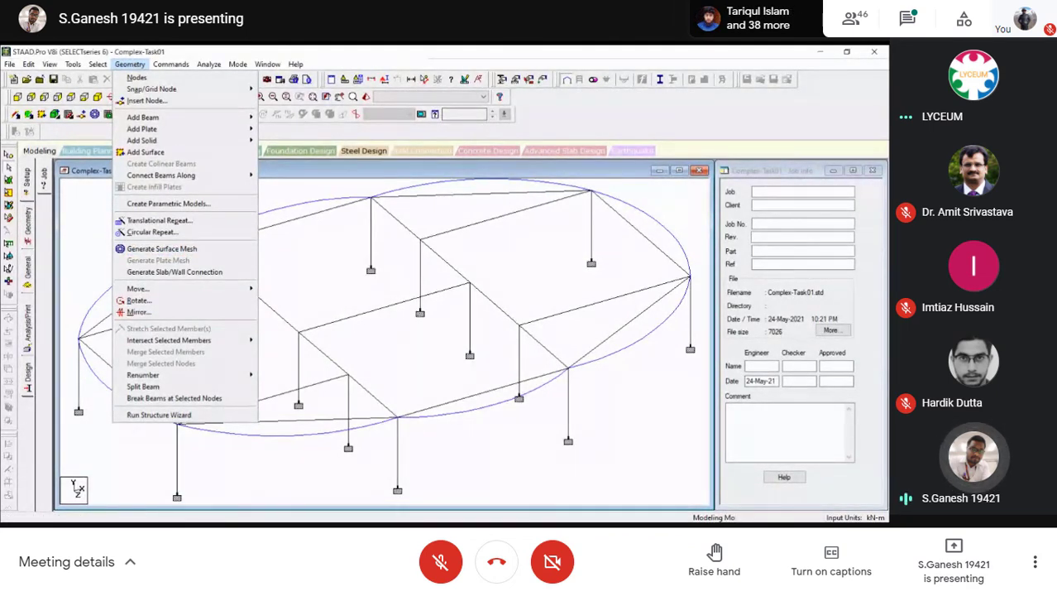
left_click(159, 415)
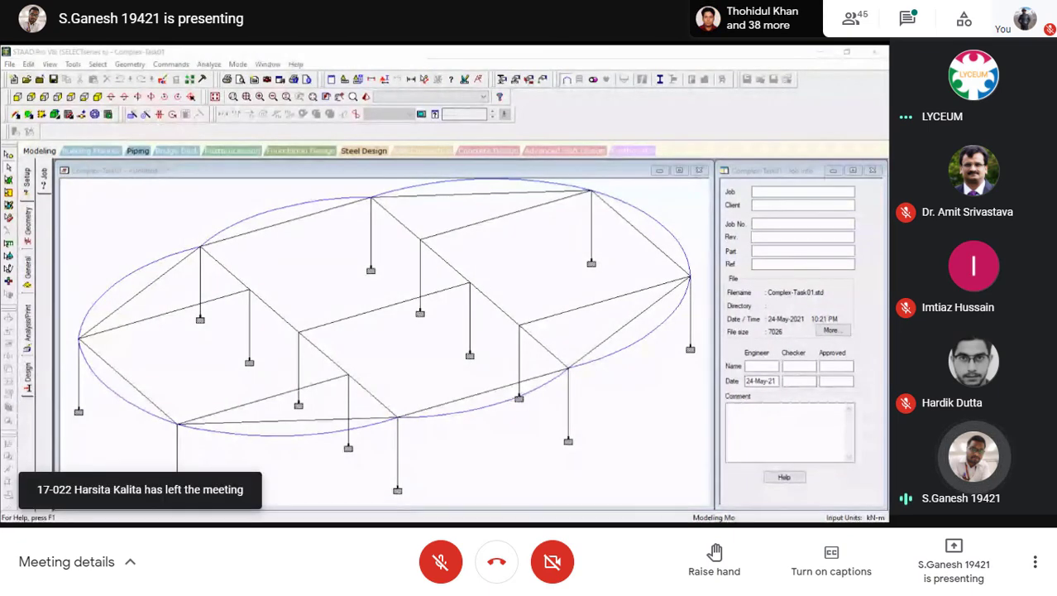